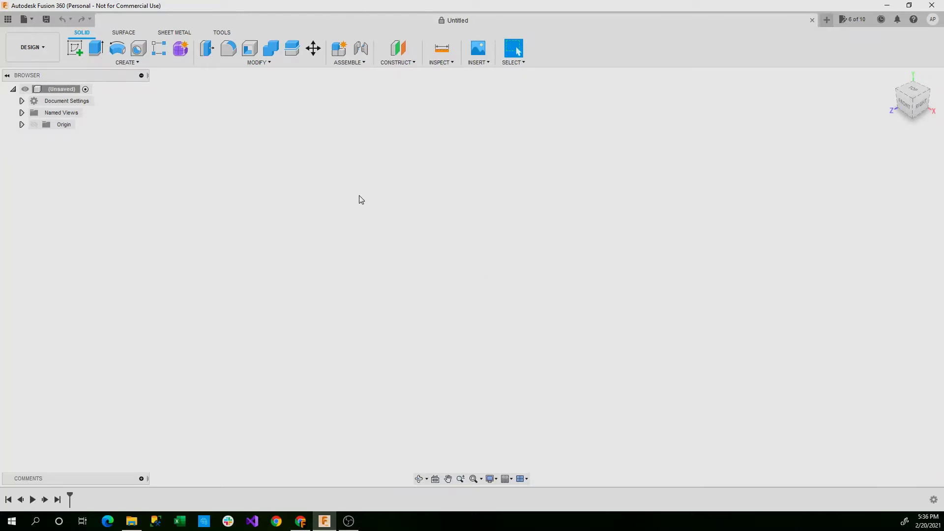
Start a Box on the horizontal origin plane with a 50 mm by 50 mm base cornered at the origin.
click(126, 63)
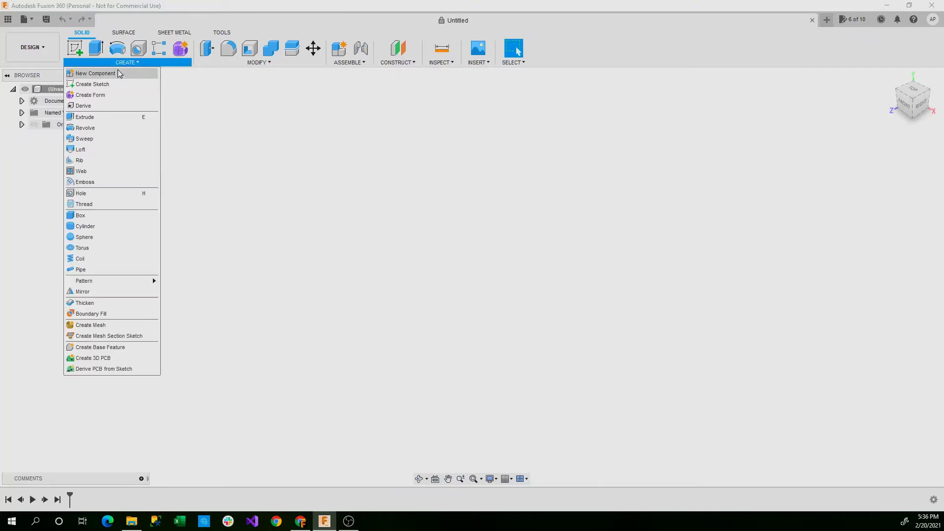
click(93, 215)
click(465, 309)
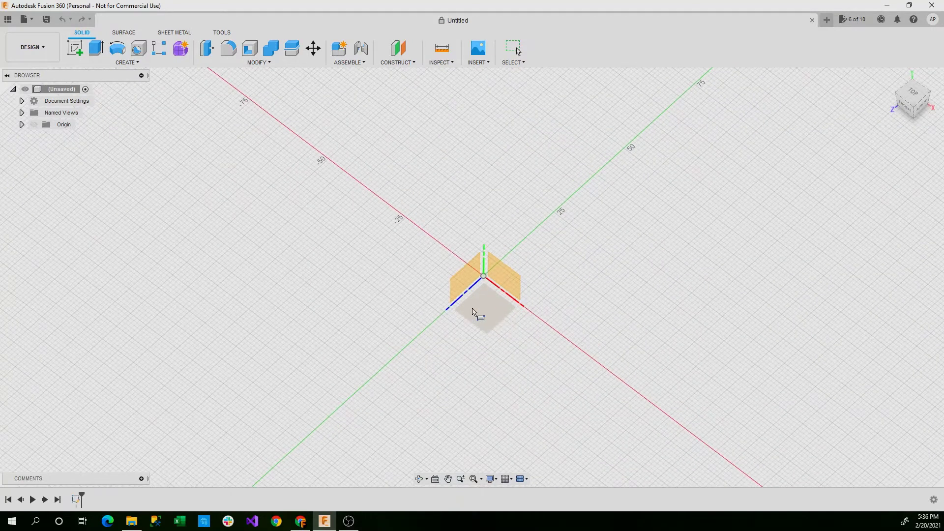
click(484, 276)
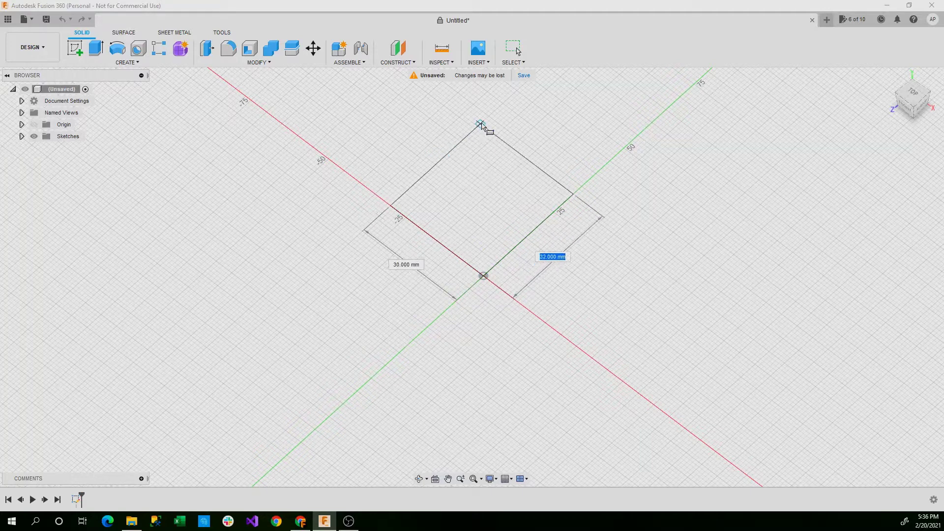
text(50)
key(Tab)
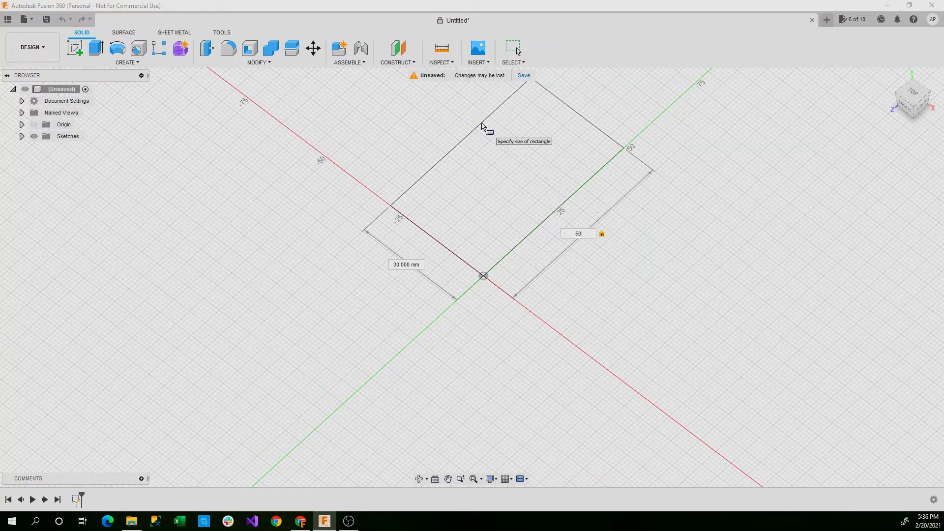
key(Tab)
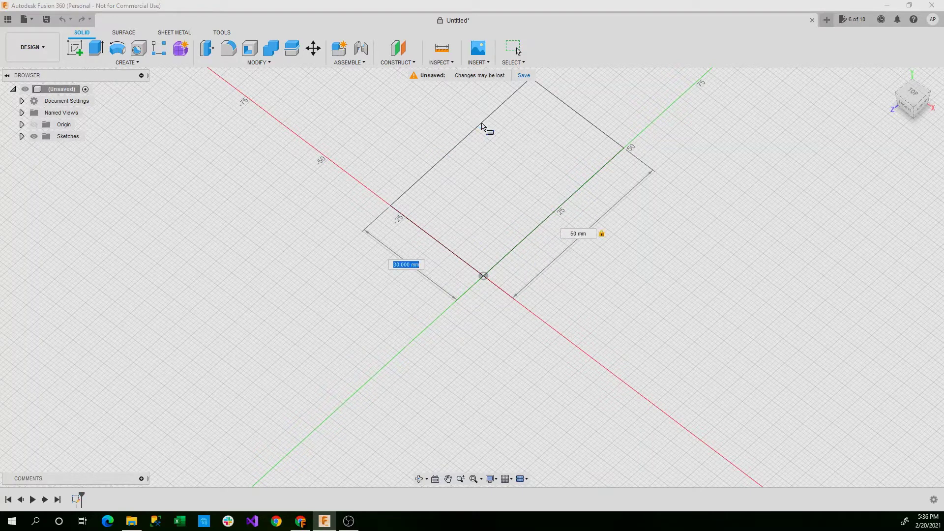
text(50)
key(Tab)
key(Return)
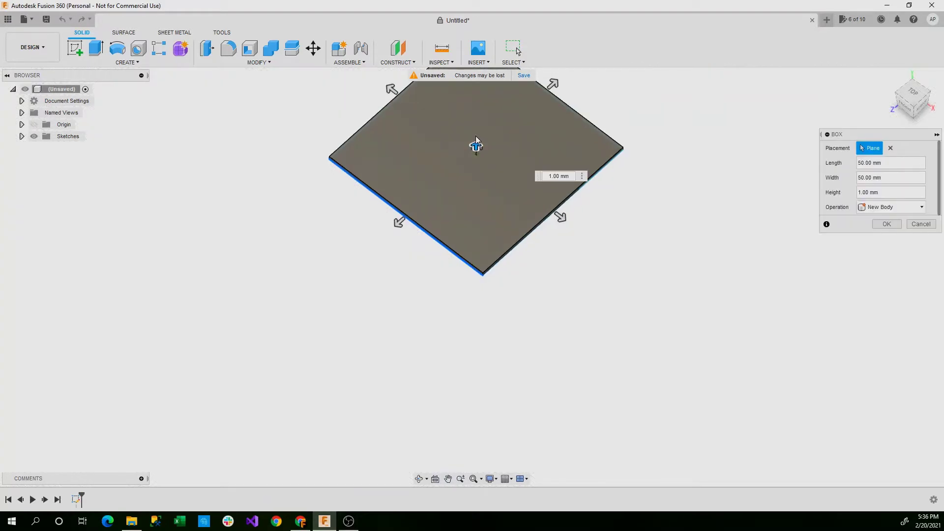
Set the box's height to 50 mm and create it as a new component.
drag(475, 211, 465, 102)
text(50)
key(Return)
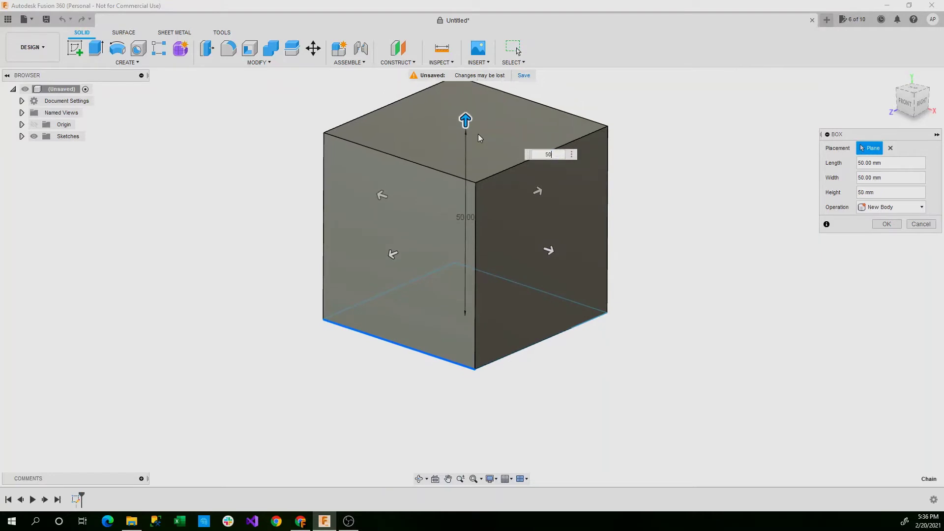
click(883, 208)
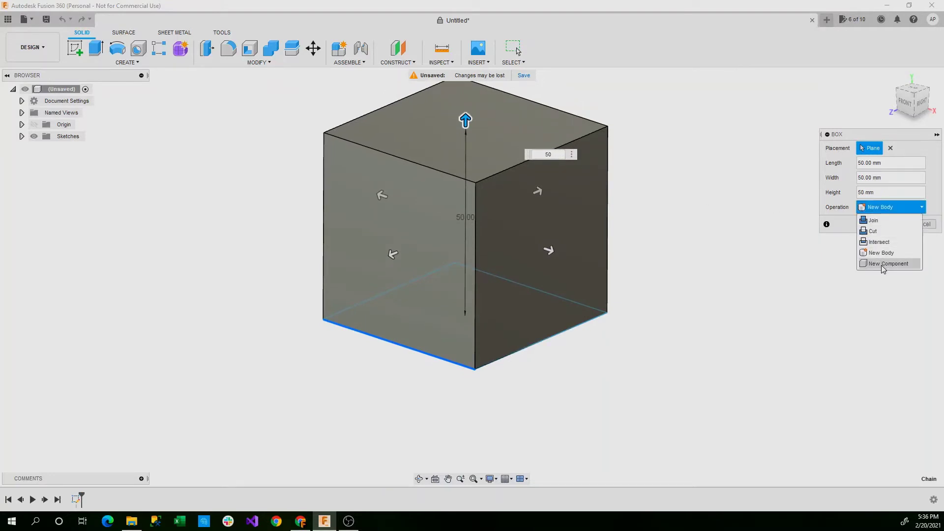
click(885, 263)
click(888, 226)
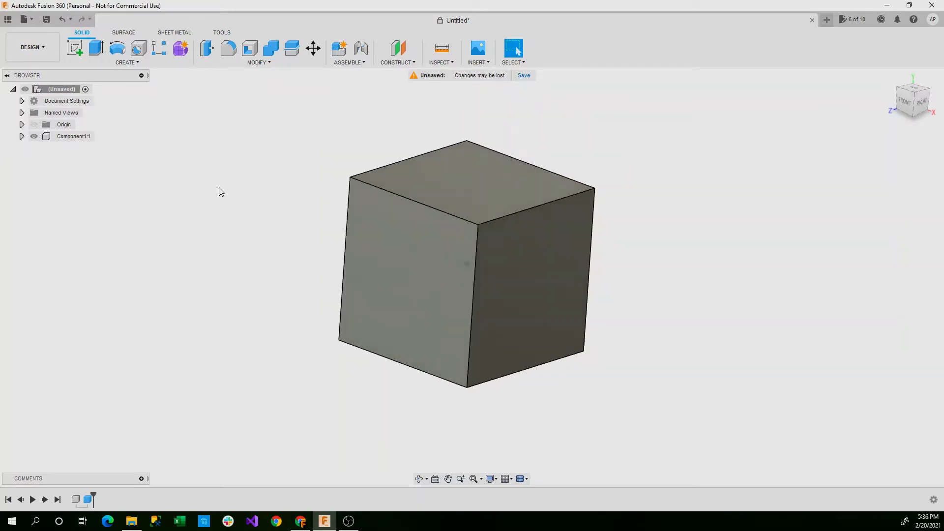
Start a Hole on the cube's top face and position it near the centre of the face.
shift+middle_drag(220, 202, 417, 244)
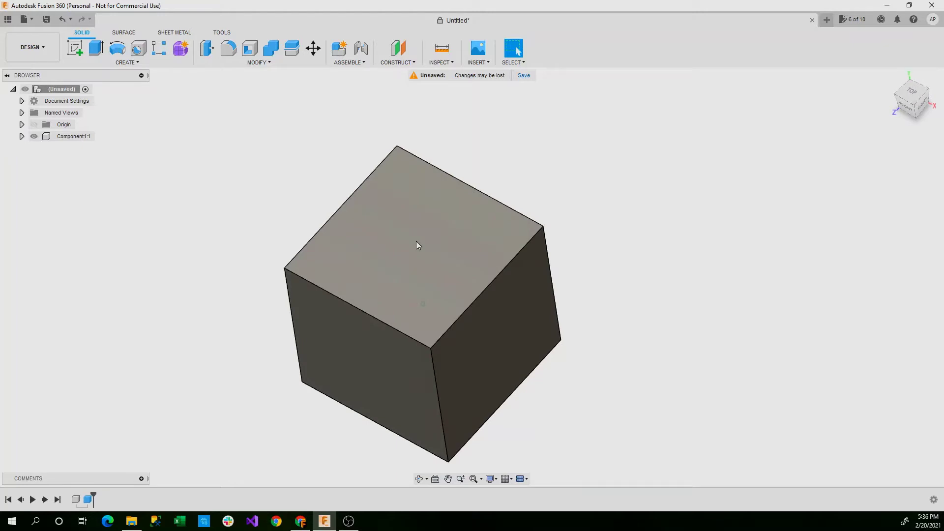
click(453, 270)
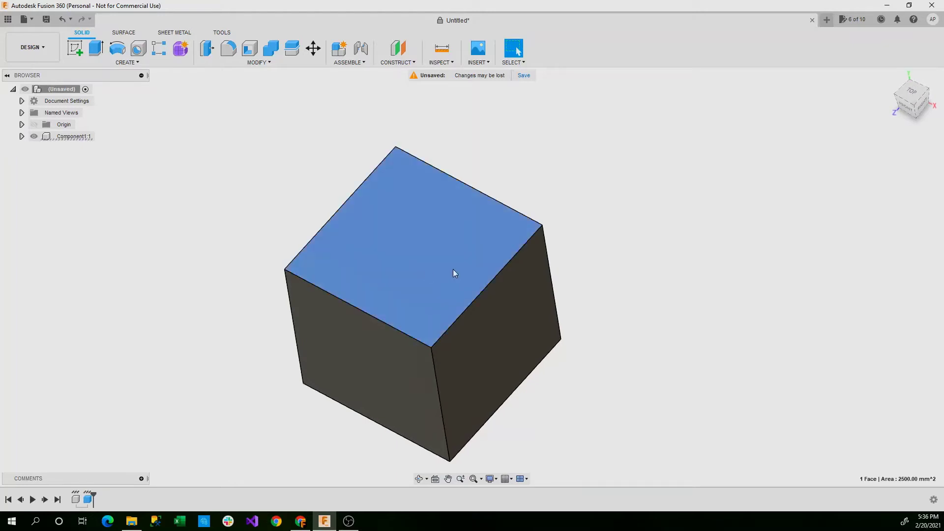
click(138, 49)
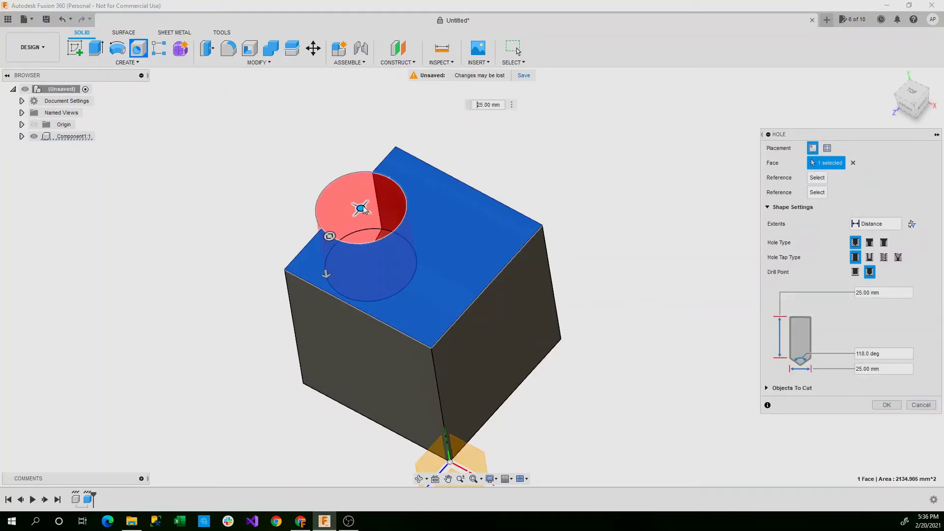
drag(361, 209, 407, 262)
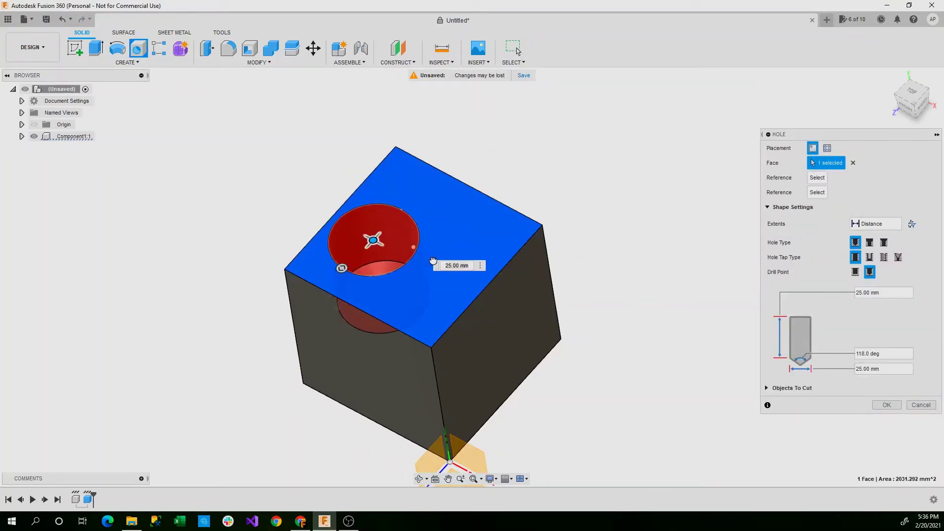
click(454, 268)
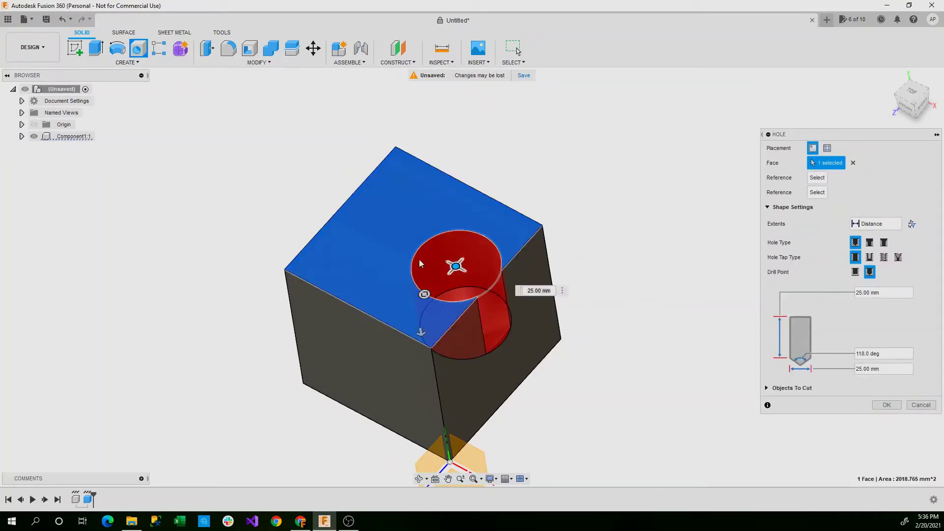
drag(461, 270, 417, 251)
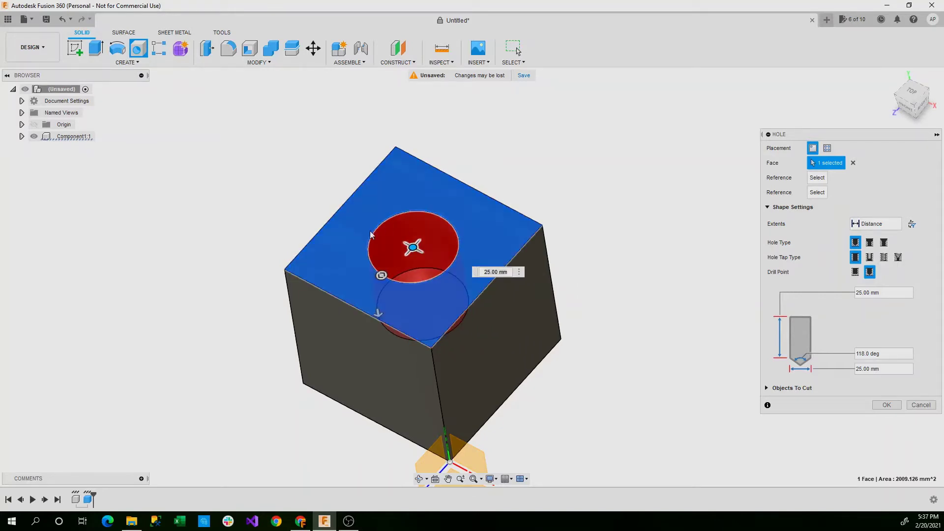
Try the Counterbore hole type and switch to Countersink, viewing each preview in the cube.
shift+middle_drag(415, 333, 442, 316)
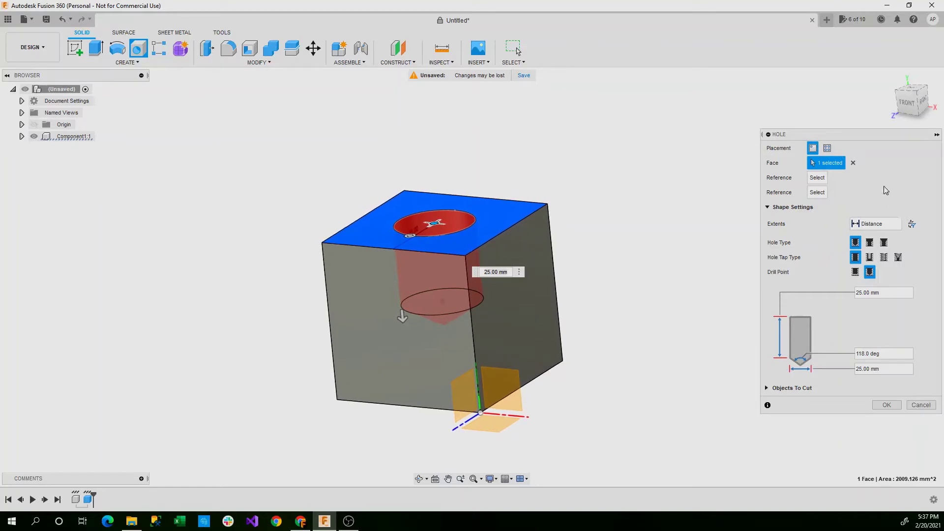
click(871, 243)
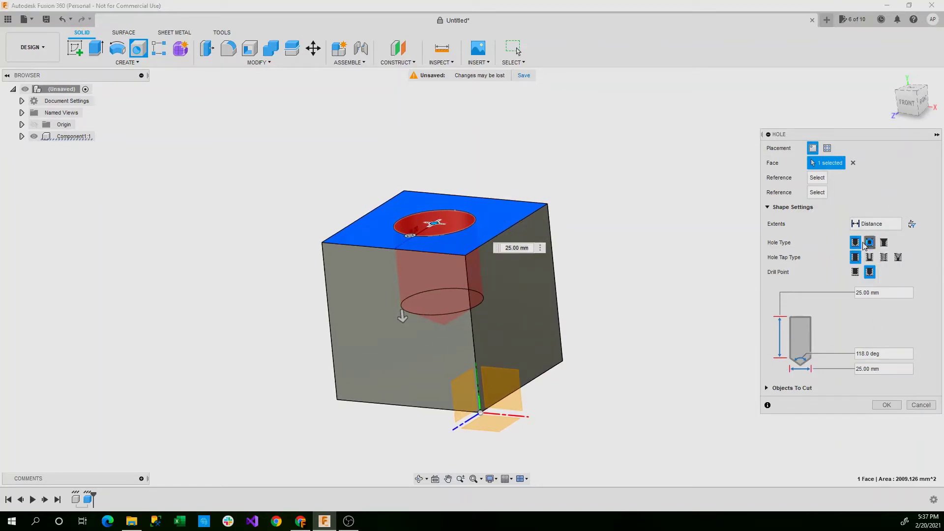
scroll(654, 237, up, 5)
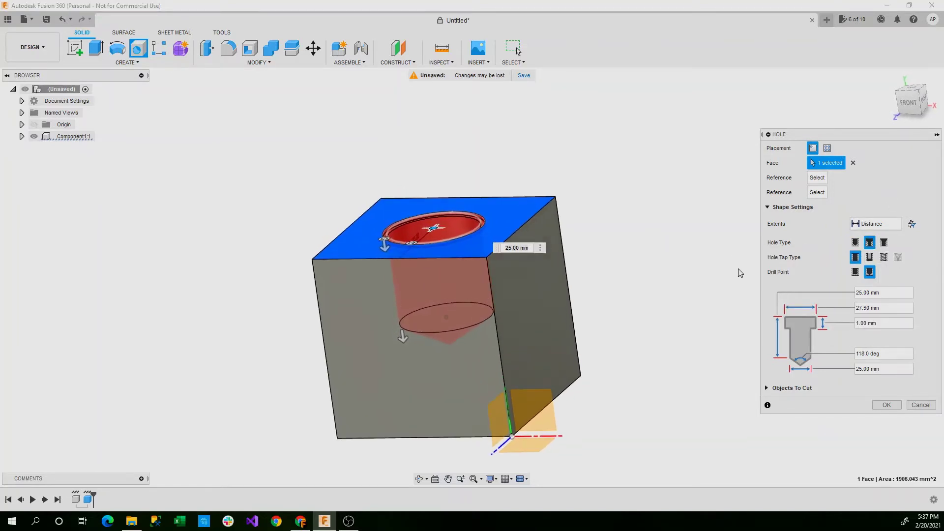
scroll(713, 256, up, 5)
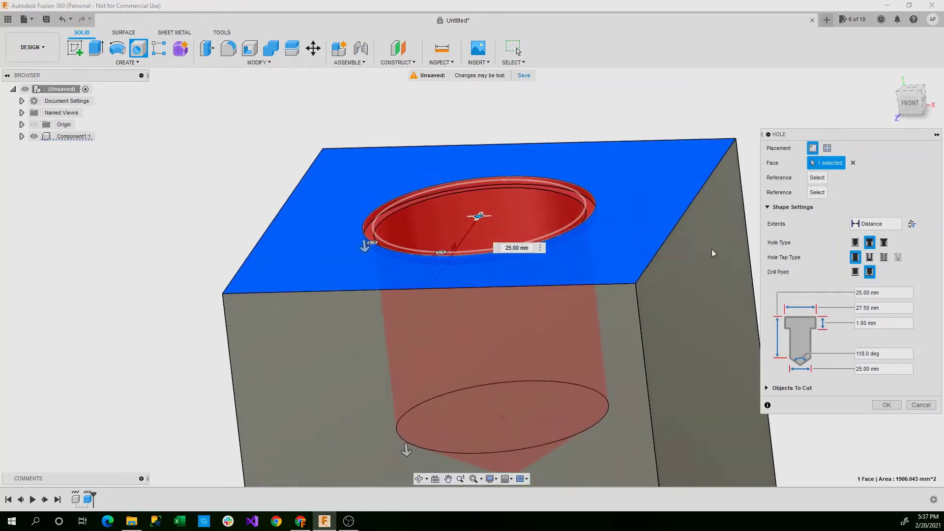
shift+middle_drag(685, 235, 571, 212)
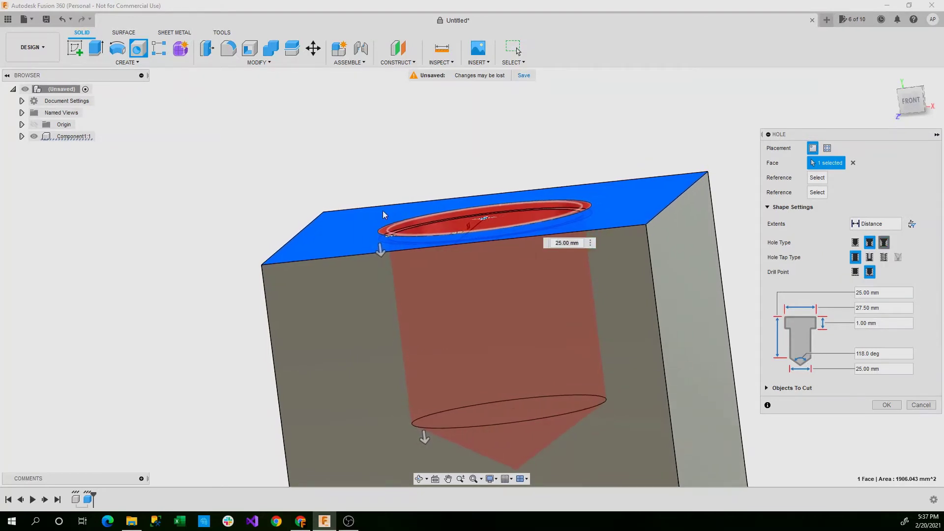
click(883, 242)
shift+middle_drag(633, 299, 760, 260)
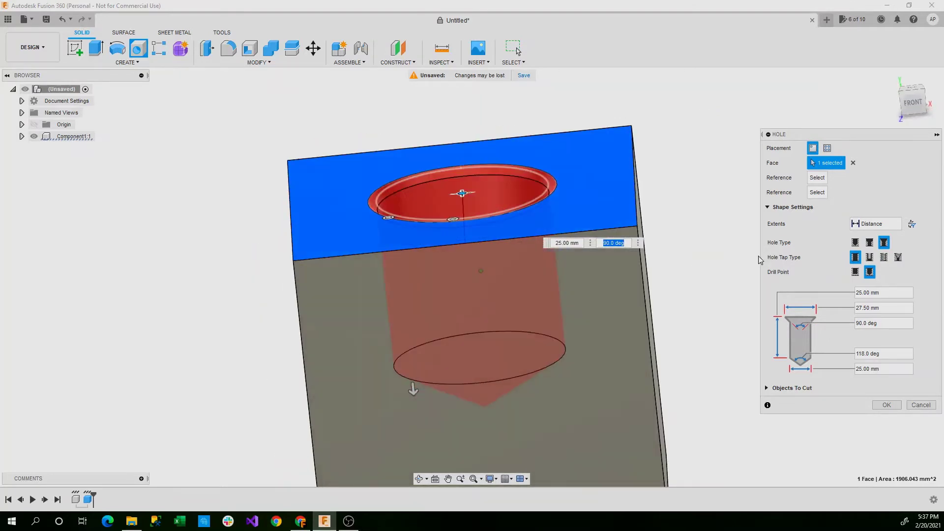
Try the Clearance tap type on the countersunk hole and inspect its preview.
click(870, 257)
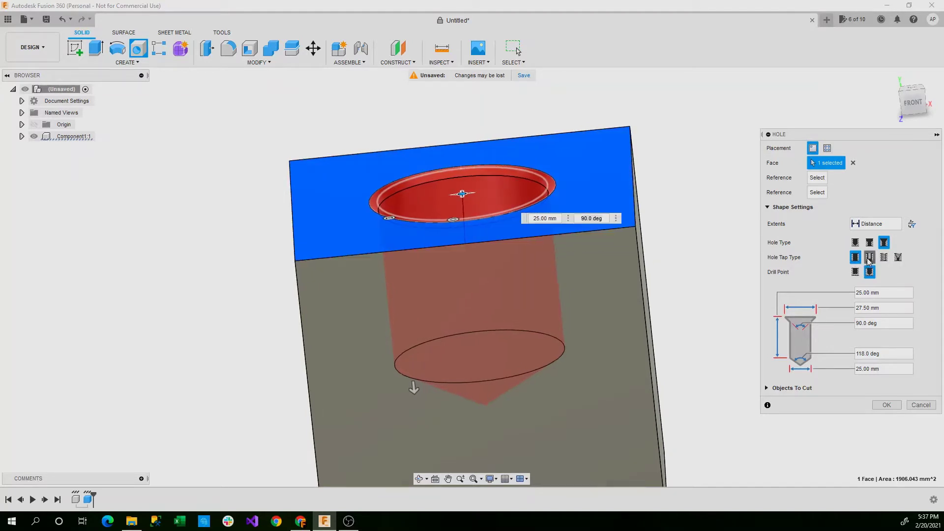
key(Tab)
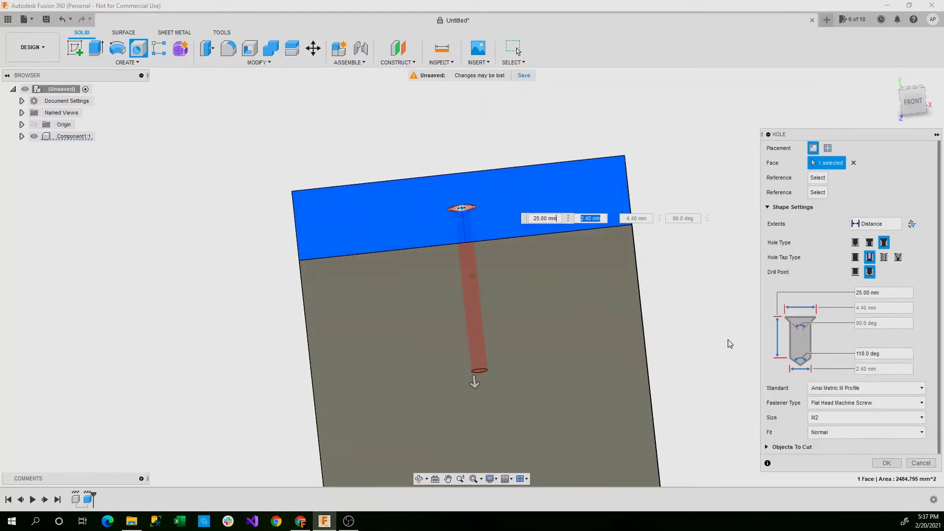
scroll(625, 355, up, 1)
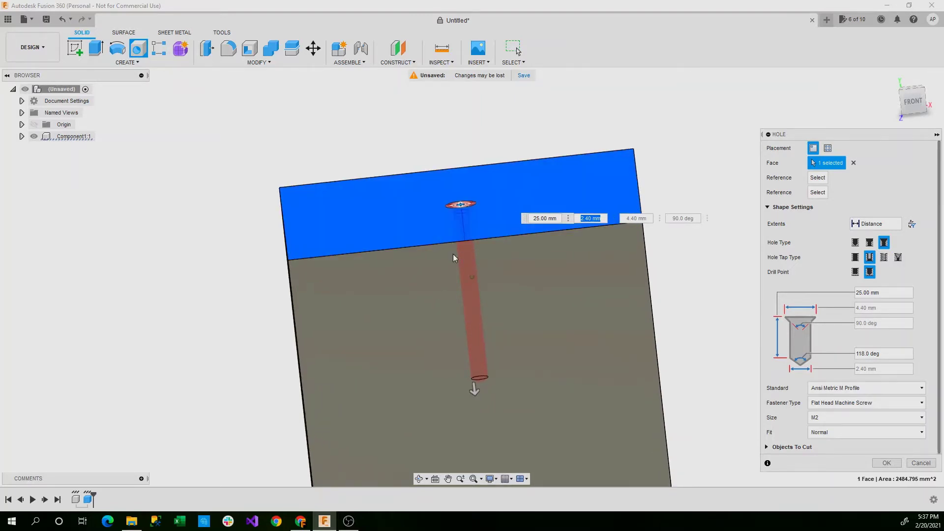
scroll(669, 277, up, 1)
shift+middle_drag(664, 275, 661, 285)
Set the hole's tap type to Tapped and enlarge its countersink diameter to 10 mm.
click(883, 257)
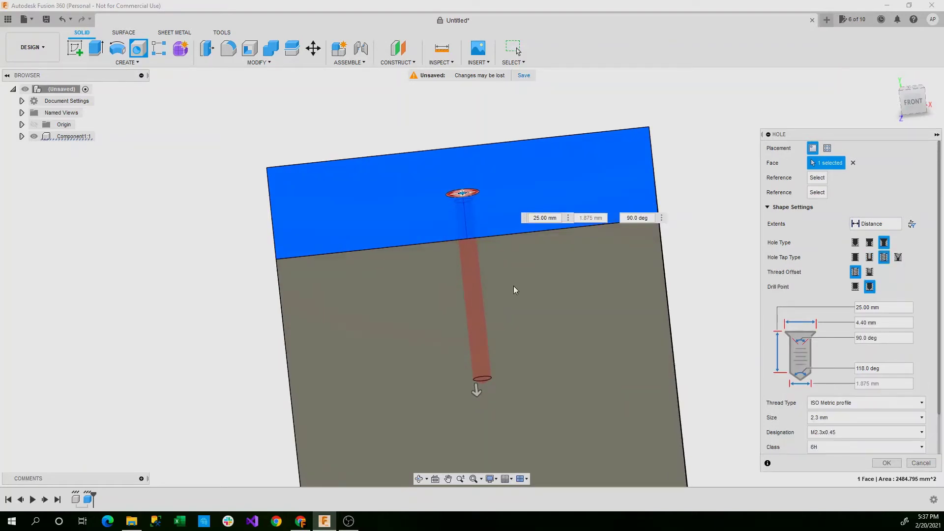
scroll(487, 281, up, 2)
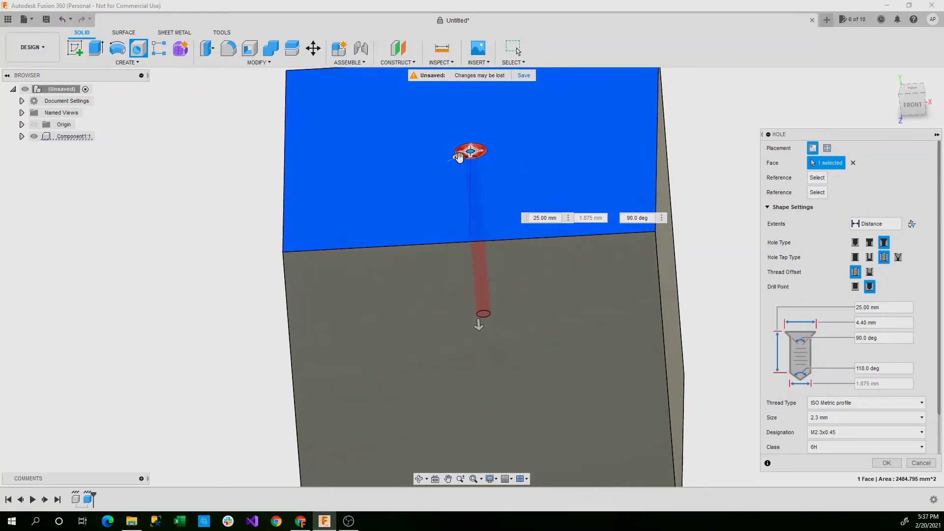
drag(456, 156, 445, 169)
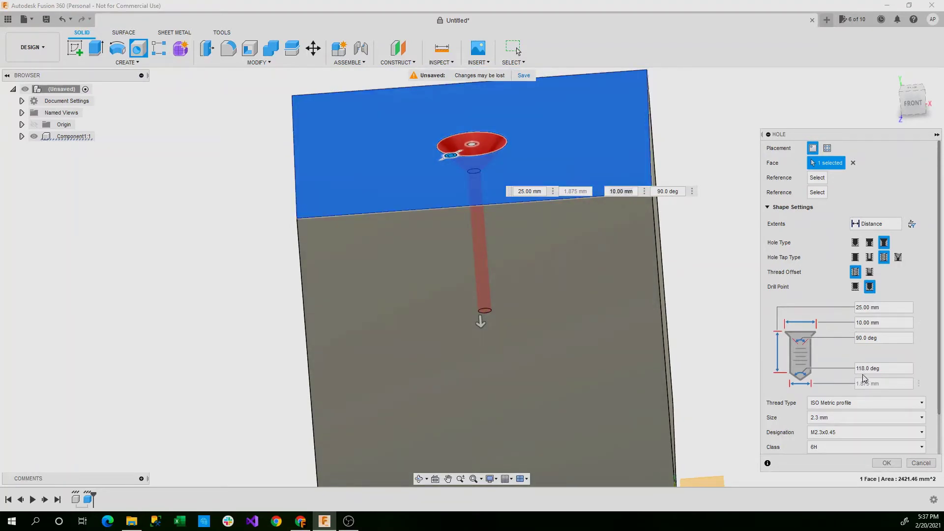
shift+middle_drag(473, 164, 501, 209)
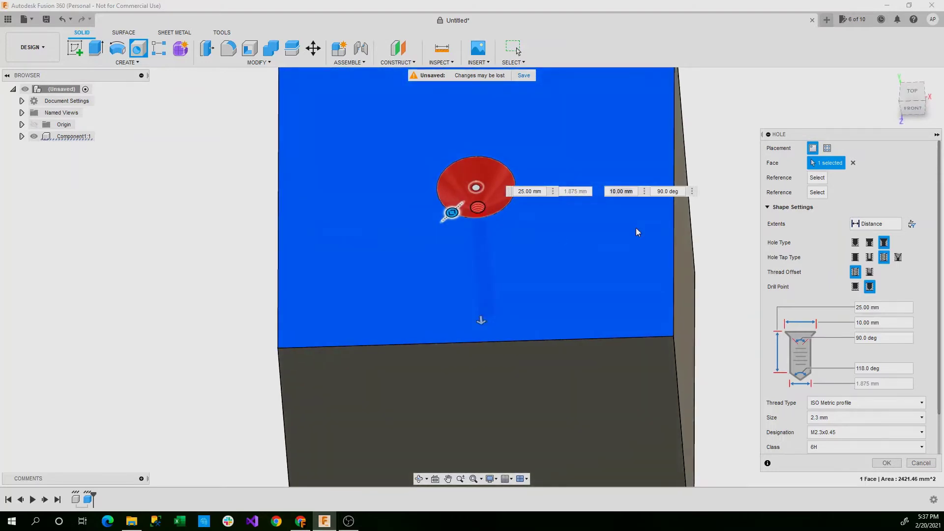
Change the tapped hole to the Simple hole type and set its thread size to 22.0 mm.
click(856, 242)
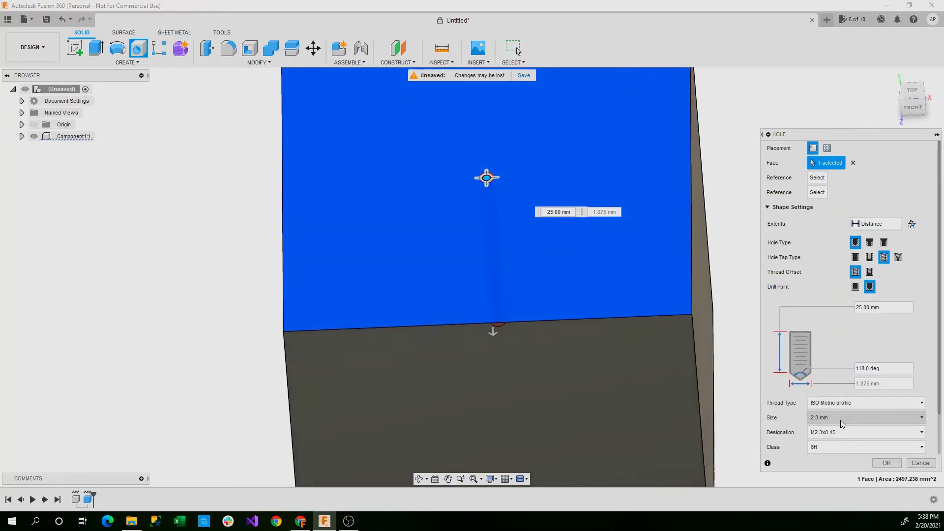
scroll(842, 420, down, 1)
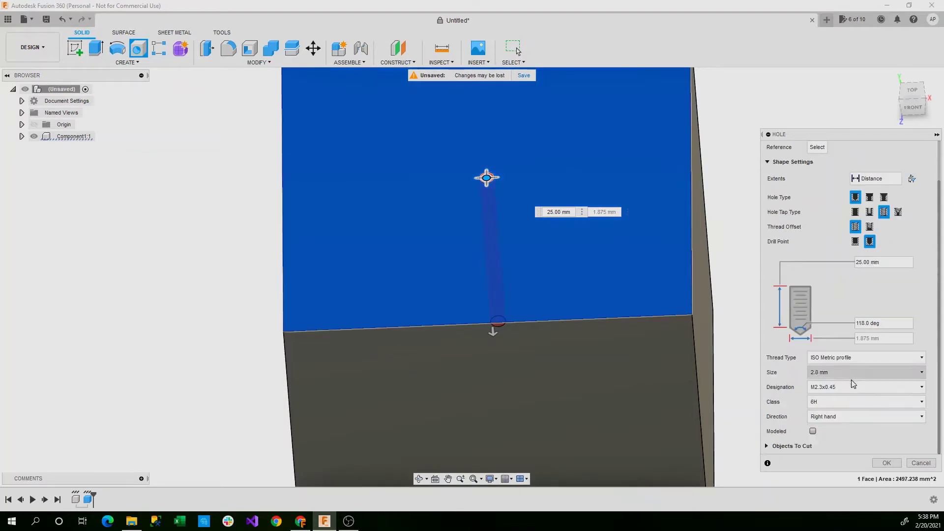
click(843, 372)
scroll(836, 428, down, 7)
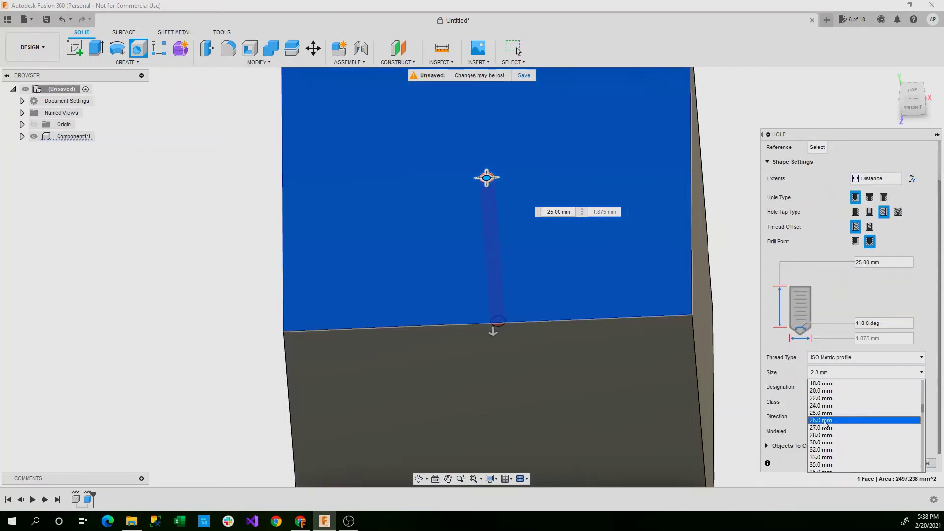
click(820, 398)
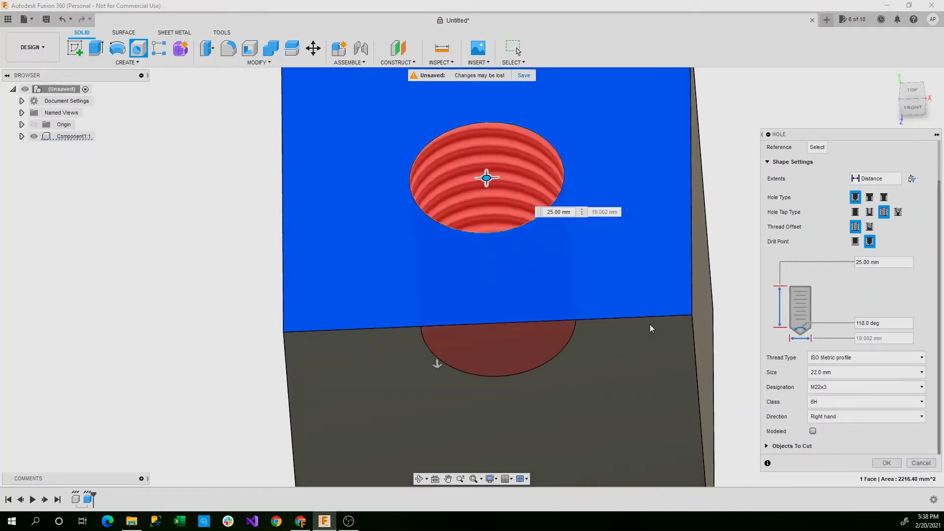
Turn on modeled threads for the tapped hole and inspect the thread preview.
shift+middle_drag(553, 300, 553, 312)
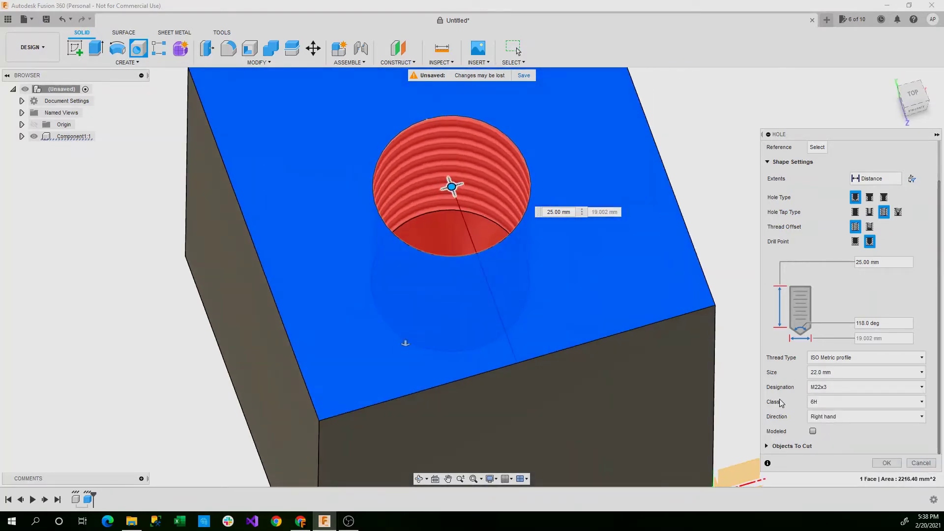
click(813, 432)
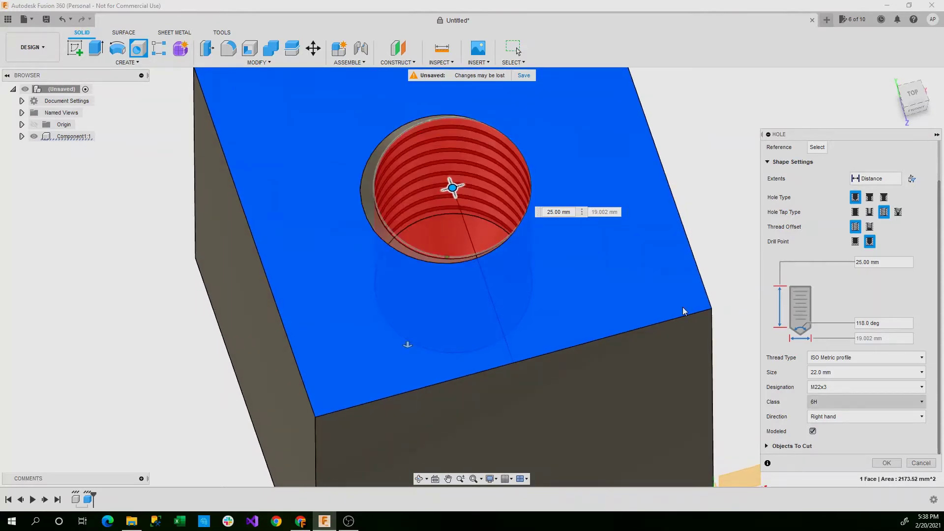
shift+middle_drag(682, 311, 710, 336)
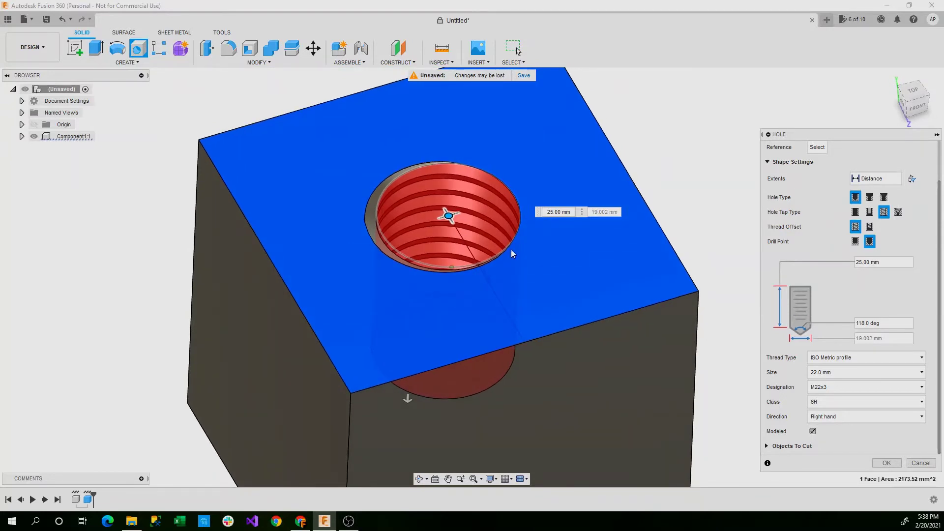
Try the Offset thread option with the thread lengthened to 14 mm, and return the thread offset to Full.
scroll(816, 282, down, 4)
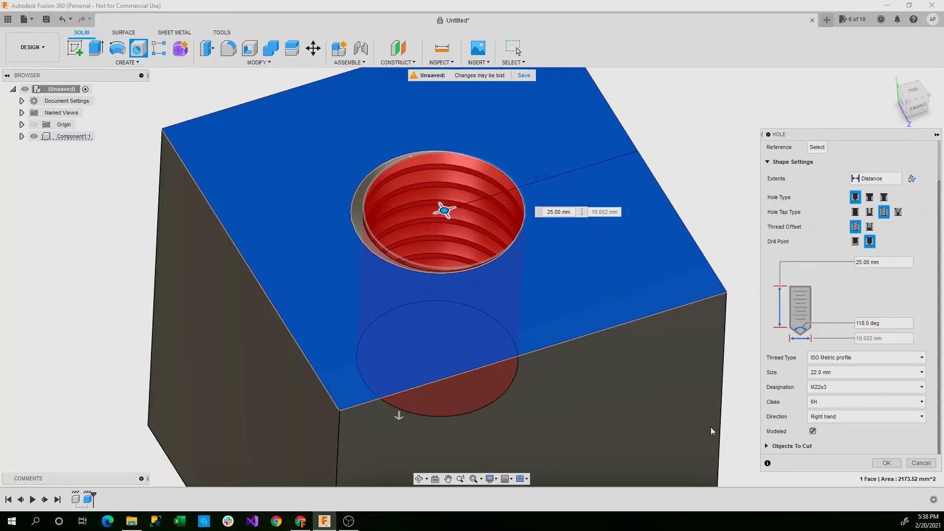
click(860, 229)
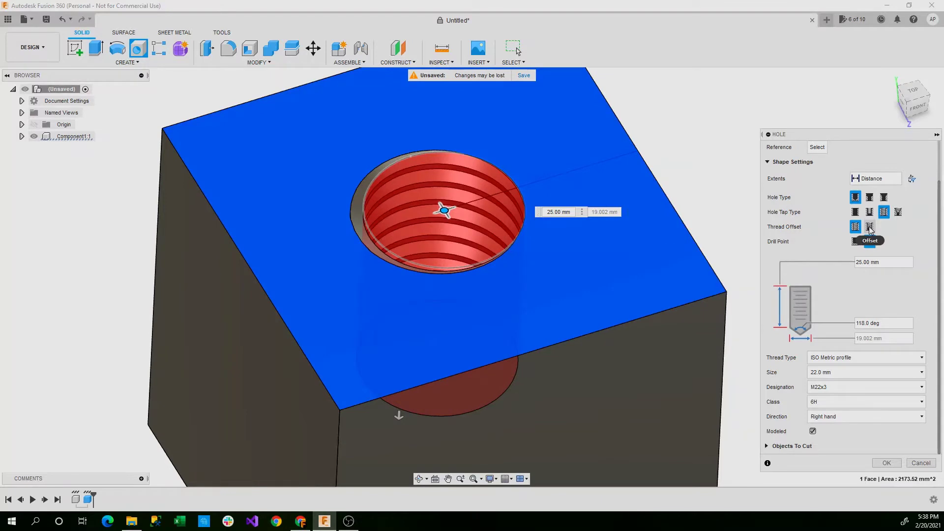
click(870, 227)
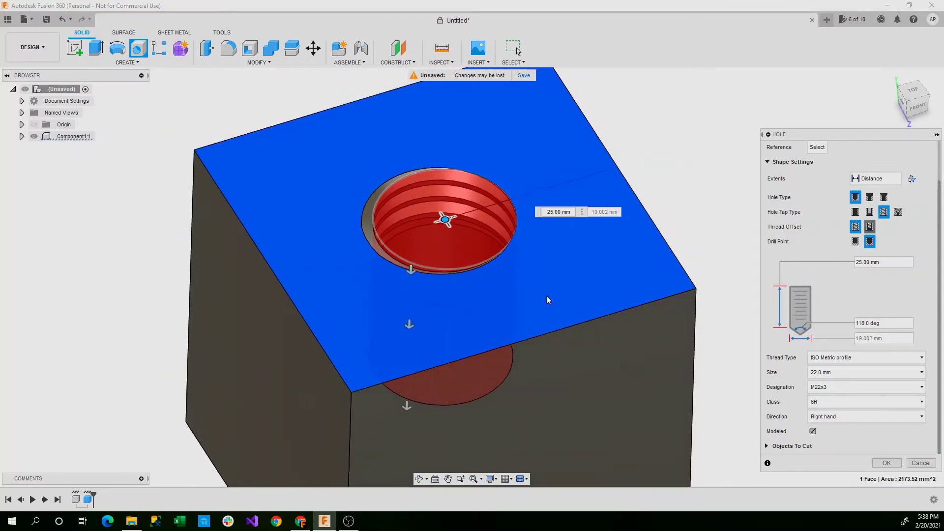
shift+middle_drag(482, 326, 474, 312)
drag(421, 326, 421, 355)
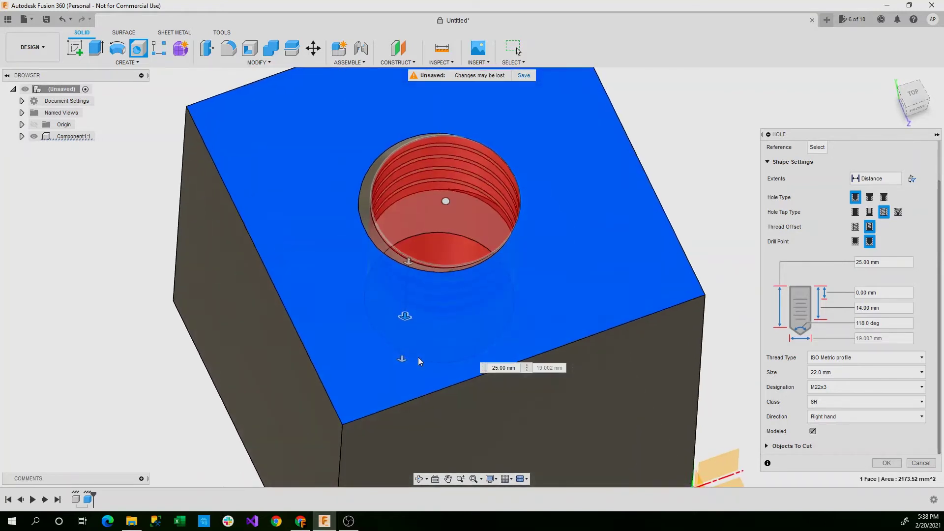
shift+middle_drag(432, 353, 445, 353)
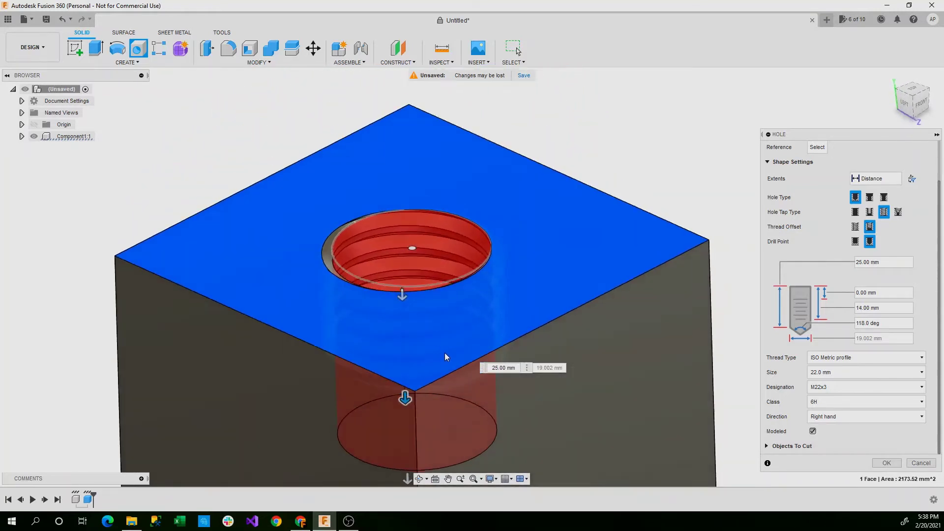
click(855, 227)
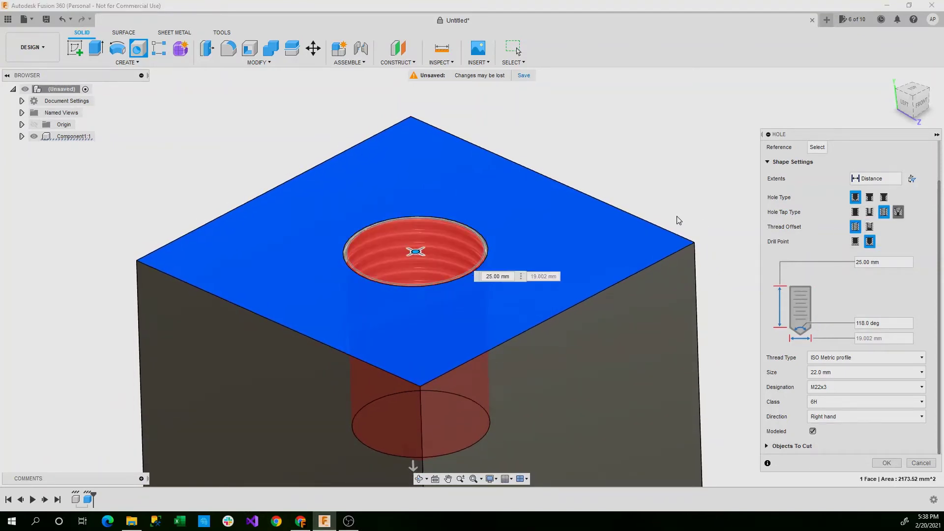
Try the taper-tapped hole tap type and inspect its preview in the top face.
scroll(439, 256, up, 5)
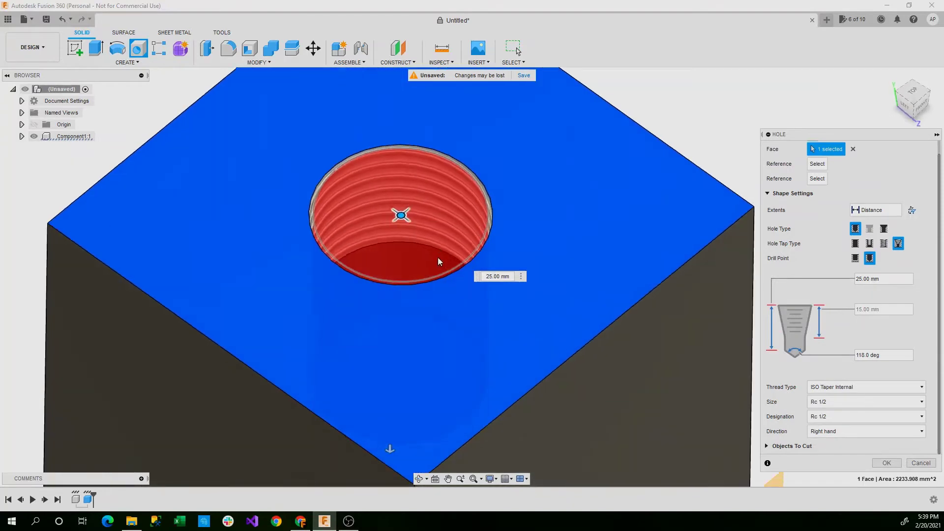
scroll(438, 258, up, 1)
scroll(370, 229, down, 4)
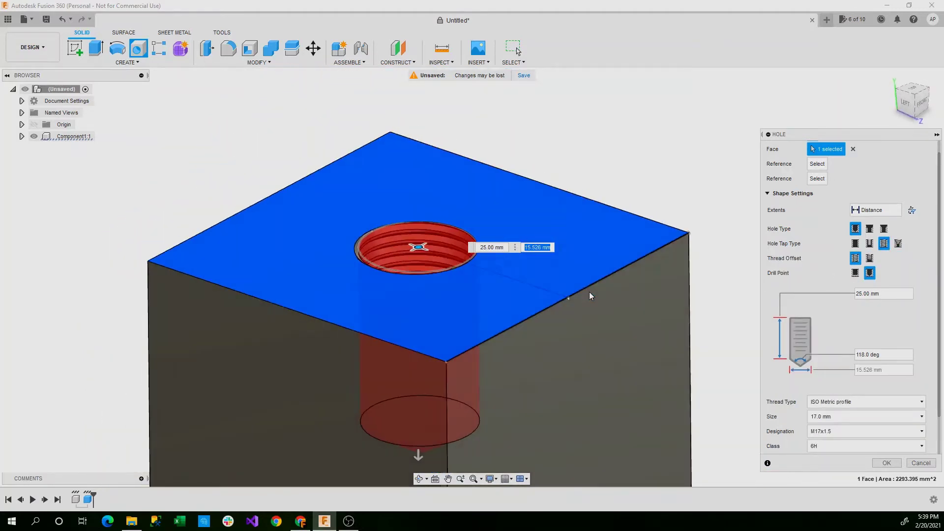
Try a flat drill point on the tapped hole and switch back to the angled drill point.
shift+middle_drag(605, 317, 608, 301)
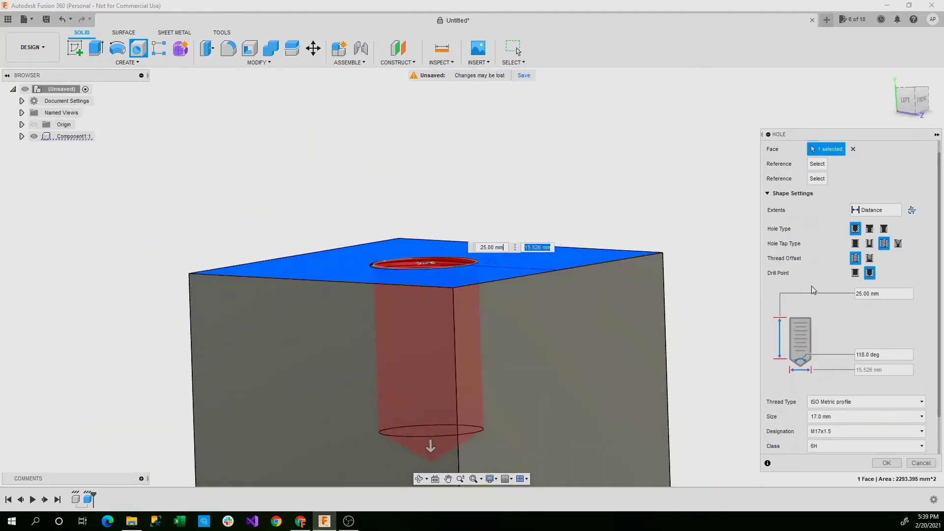
click(856, 274)
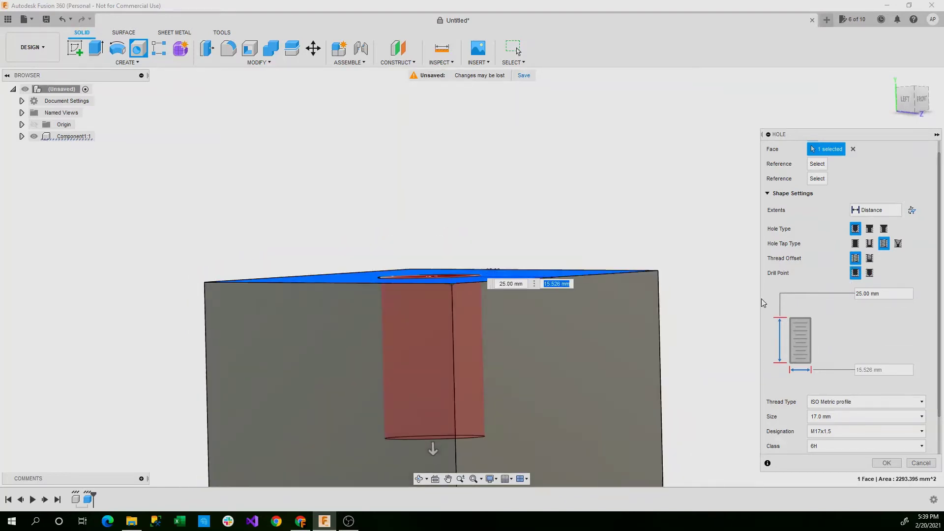
click(870, 273)
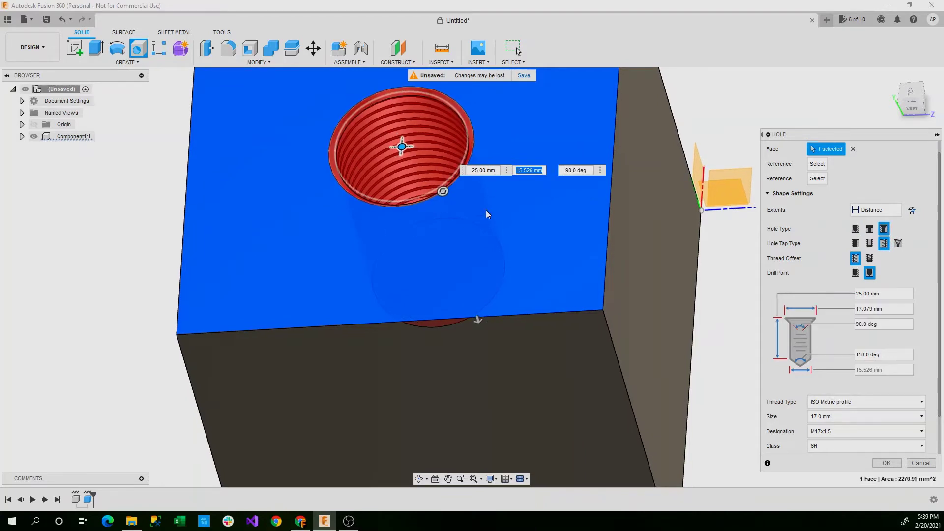
Change the tapped hole to the Countersink type and widen its countersink diameter to 20 mm.
shift+middle_drag(453, 109, 534, 188)
drag(480, 210, 495, 211)
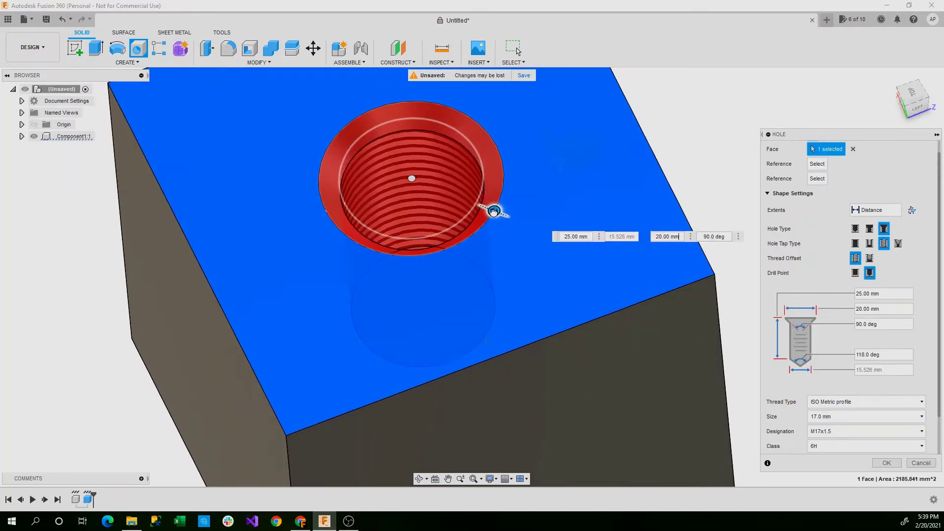
scroll(473, 195, down, 5)
scroll(816, 374, down, 2)
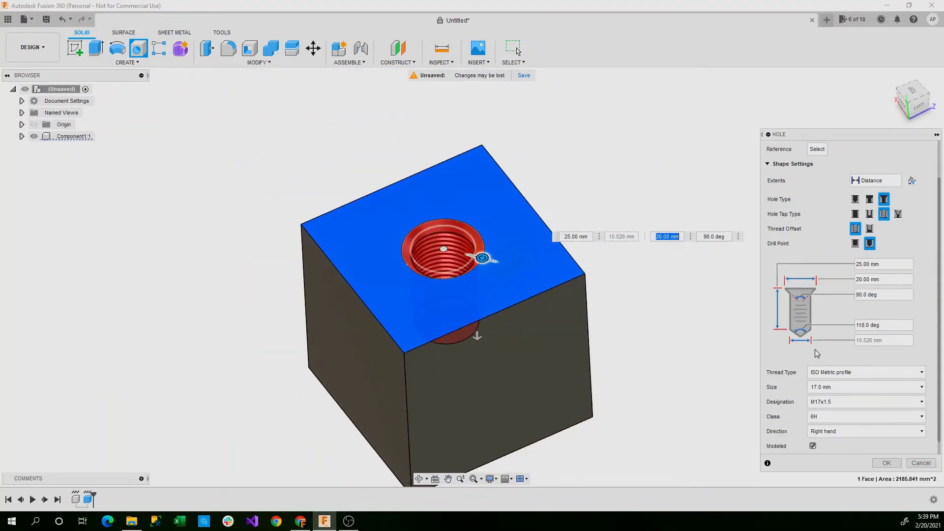
Set the hole's thread size to 20.0 mm, choose designation M17x1 and inspect the modeled threads.
click(824, 388)
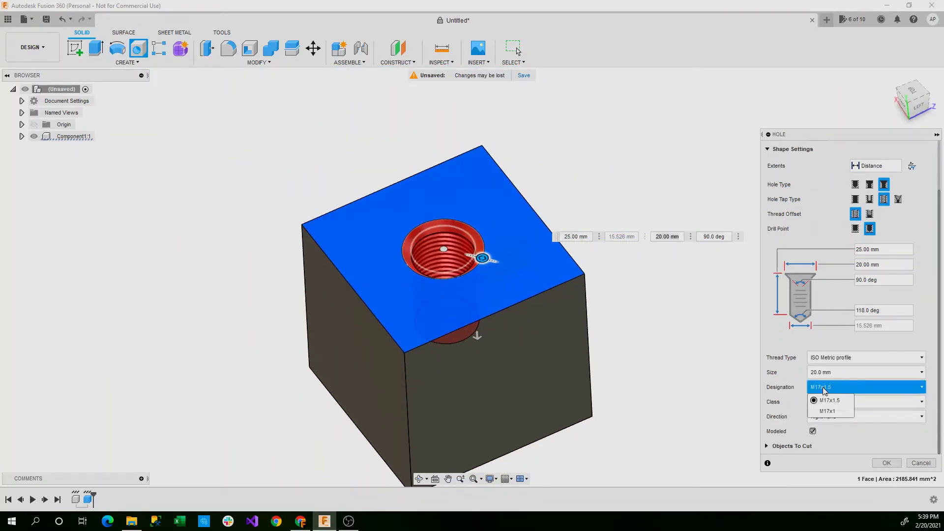
click(826, 412)
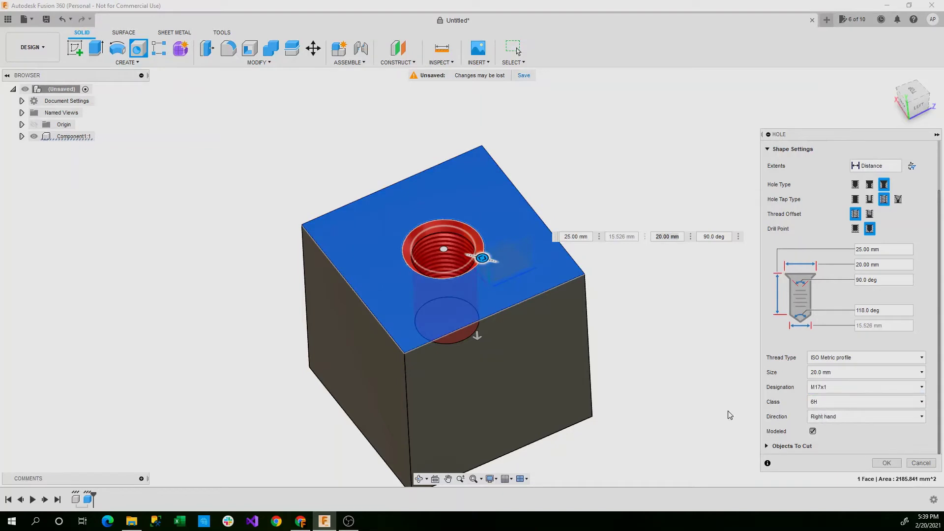
scroll(553, 361, up, 5)
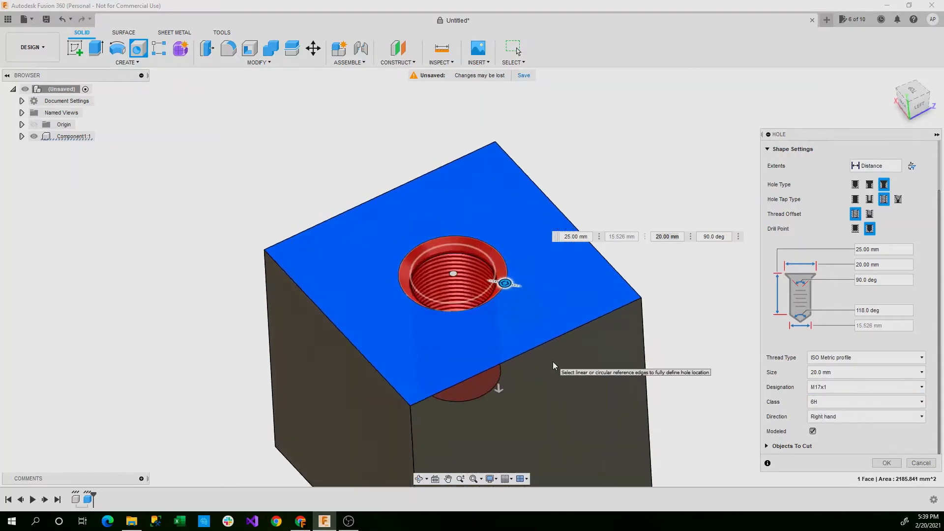
scroll(553, 362, up, 3)
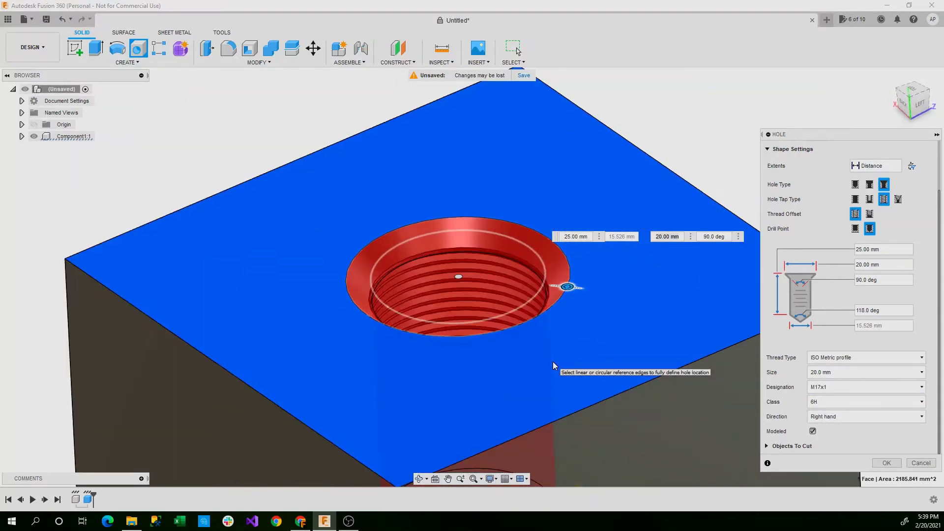
Switch the thread designation to M17x1.5 and back to M17x1 to compare their thread pitch.
click(812, 391)
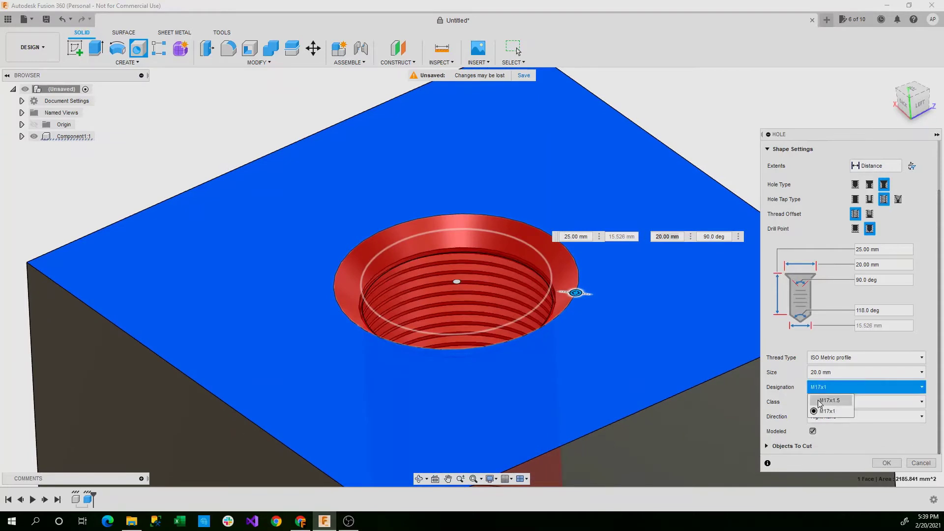
click(819, 397)
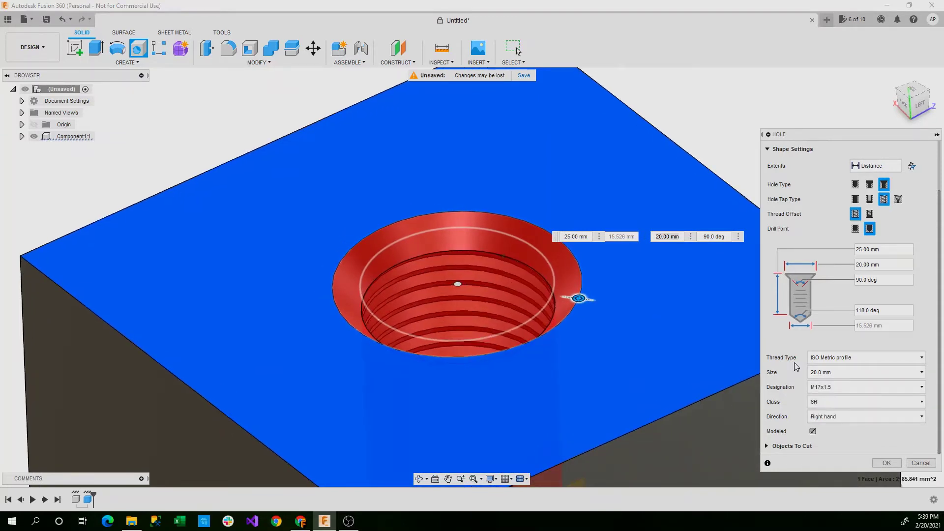
click(840, 388)
click(824, 410)
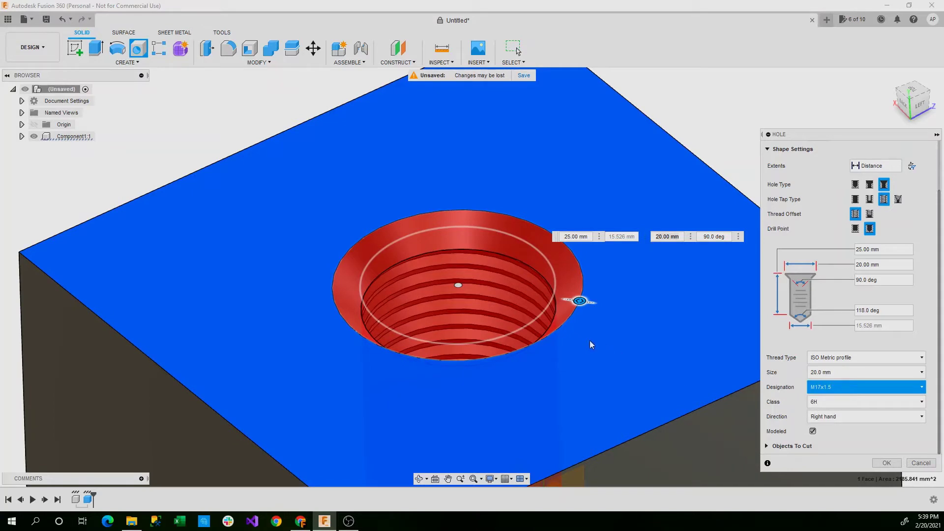
scroll(863, 395, up, 1)
scroll(554, 335, down, 5)
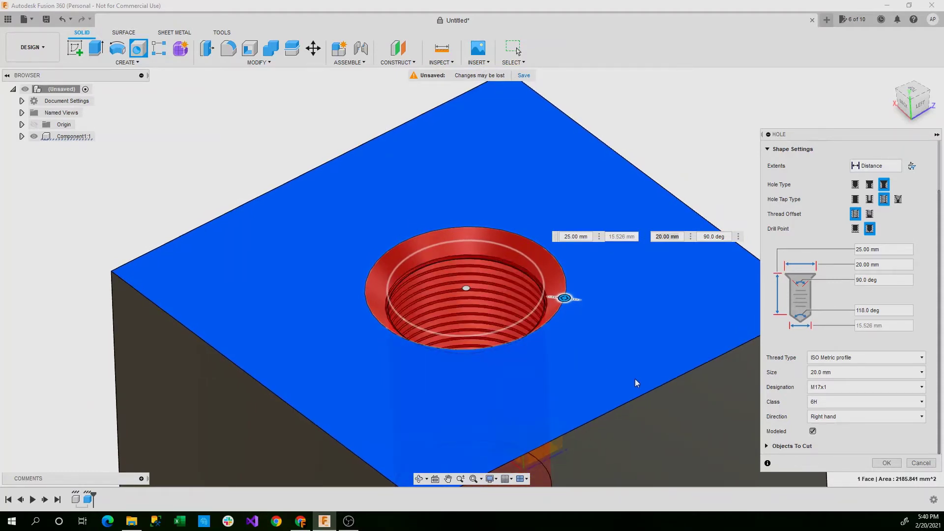
Check the available thread classes and set the thread size to 3.0 mm.
click(827, 403)
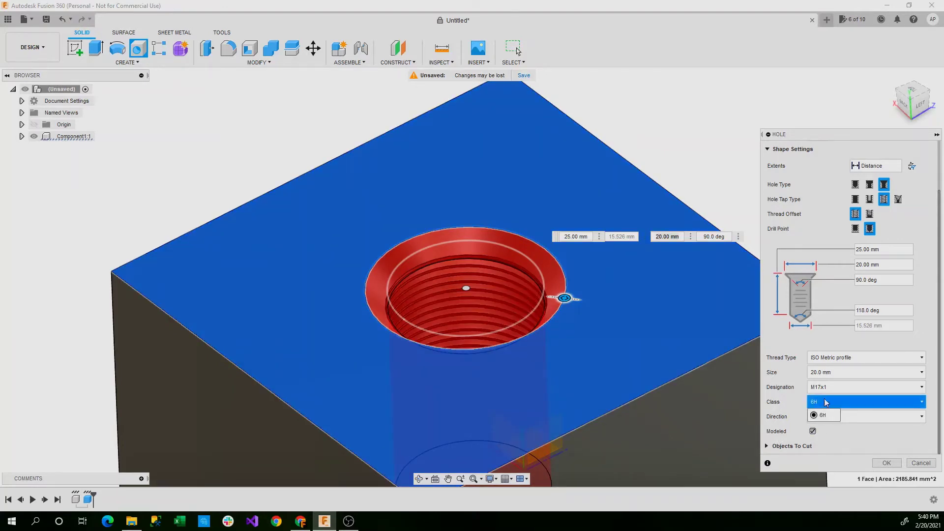
click(826, 392)
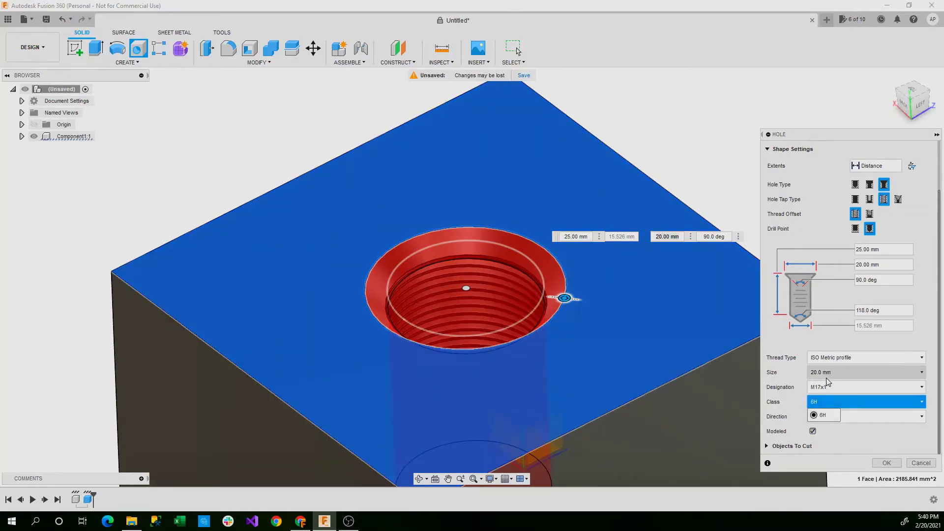
click(828, 377)
scroll(828, 400, up, 4)
click(826, 399)
click(824, 403)
click(823, 388)
Try a thread size of 28.0 mm on the countersunk hole.
click(836, 372)
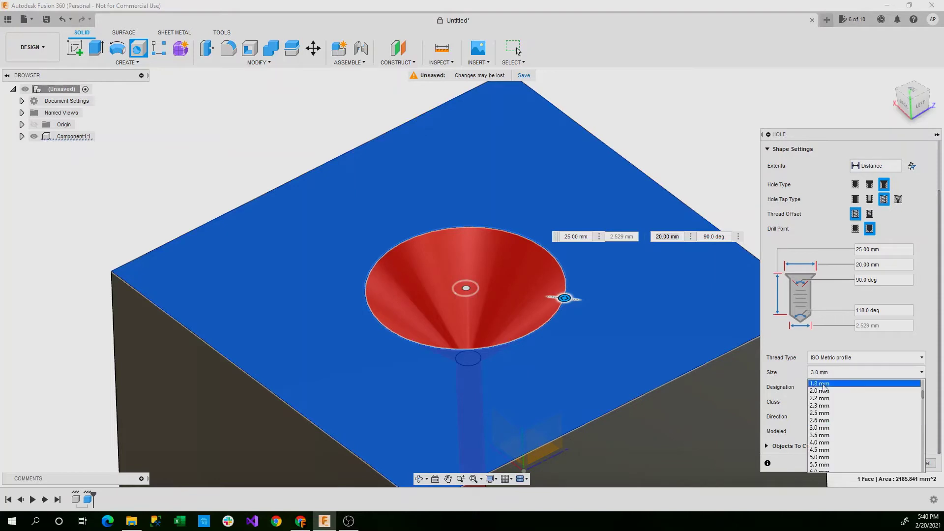
scroll(830, 445, down, 5)
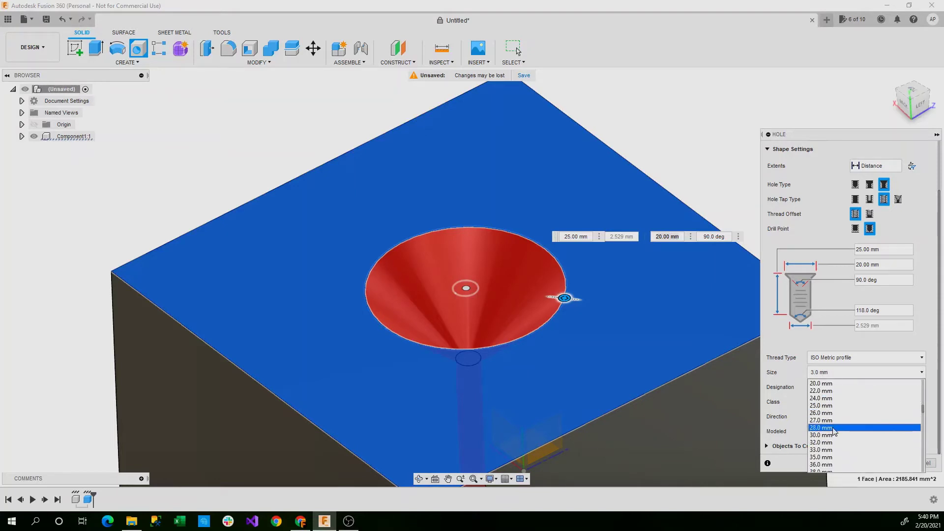
click(834, 428)
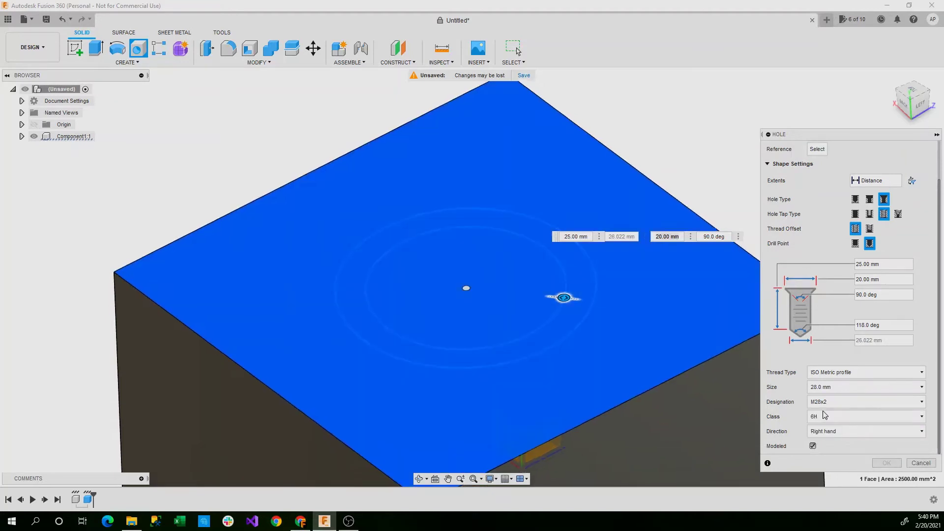
Set the thread size to 4.0 mm and reduce the countersink diameter to 8 mm.
click(837, 388)
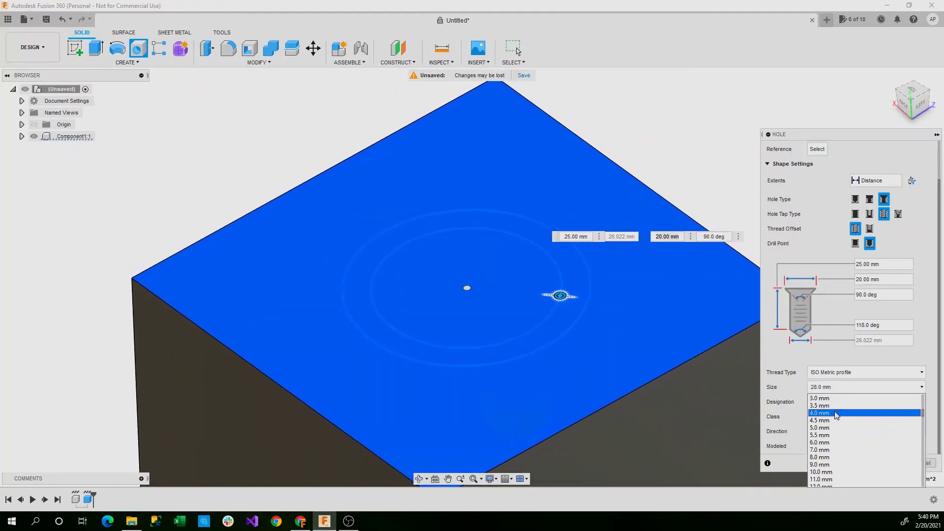
click(836, 413)
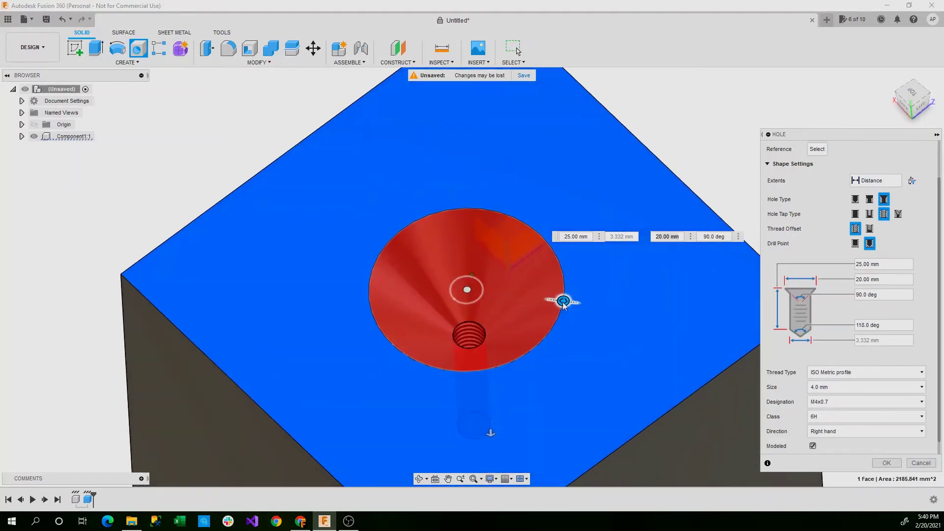
drag(561, 299, 497, 301)
shift+middle_drag(497, 301, 505, 270)
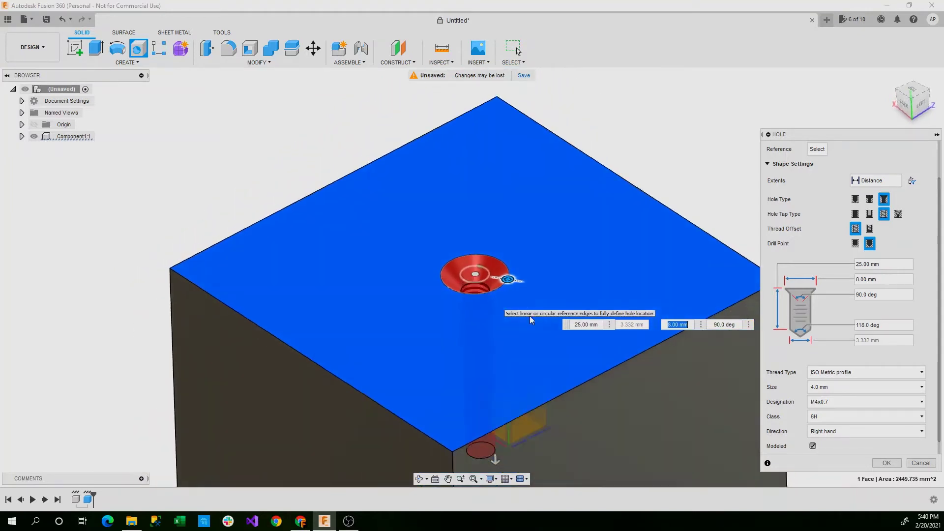
Set the thread size to 20.0 mm and widen the countersink diameter to 18 mm.
click(849, 390)
scroll(826, 442, down, 3)
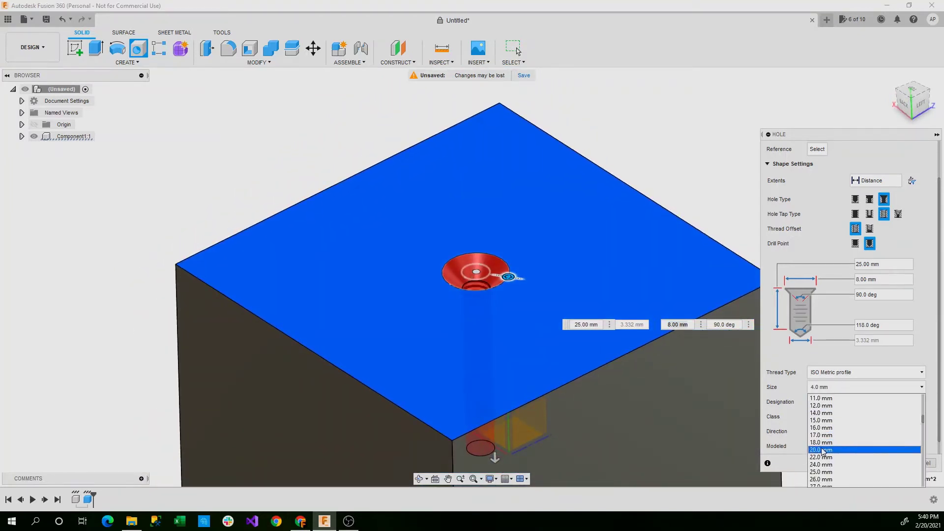
click(821, 450)
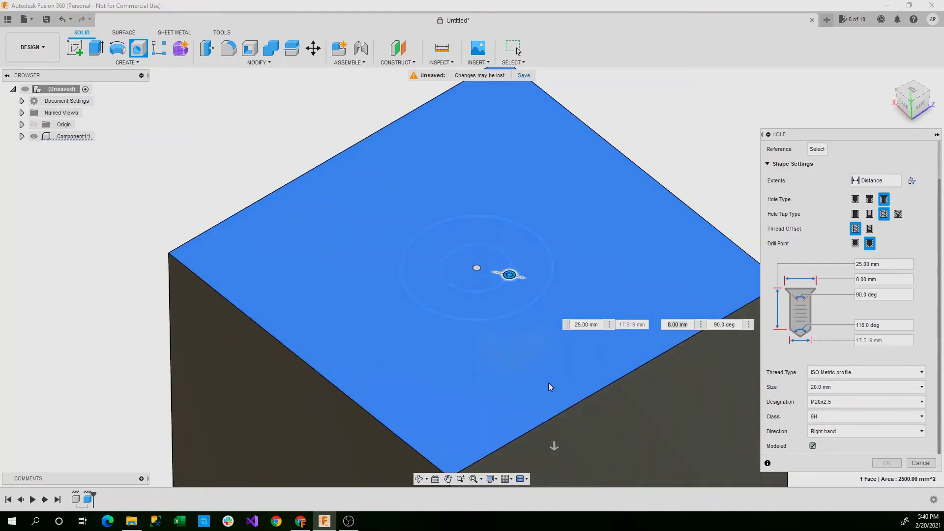
shift+middle_drag(548, 383, 548, 398)
scroll(518, 283, down, 1)
drag(506, 273, 549, 280)
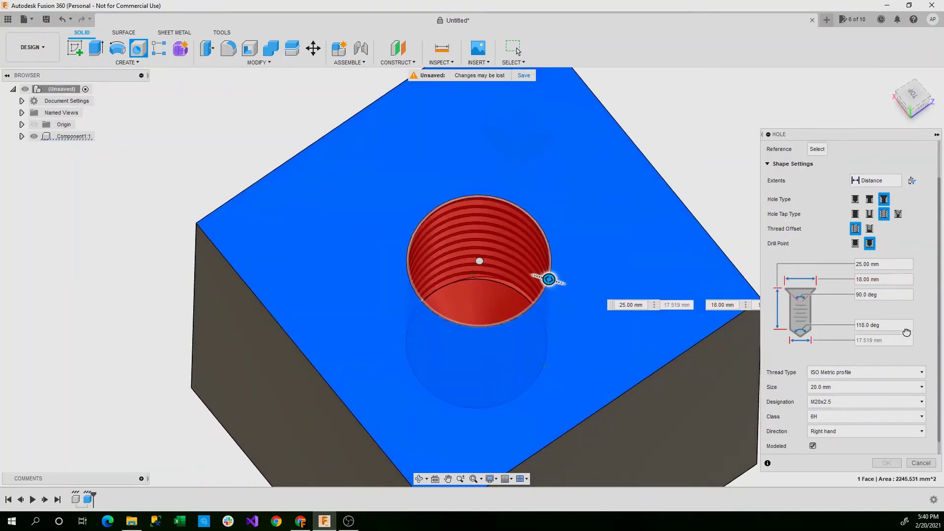
Set the countersink diameter to 25 mm and inspect the threaded hole preview.
click(862, 279)
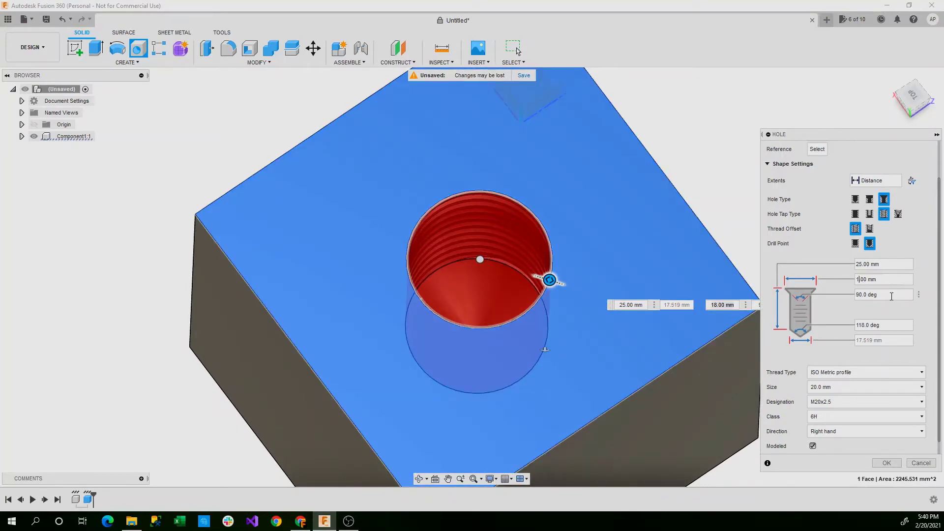
key(BackSpace)
text(25)
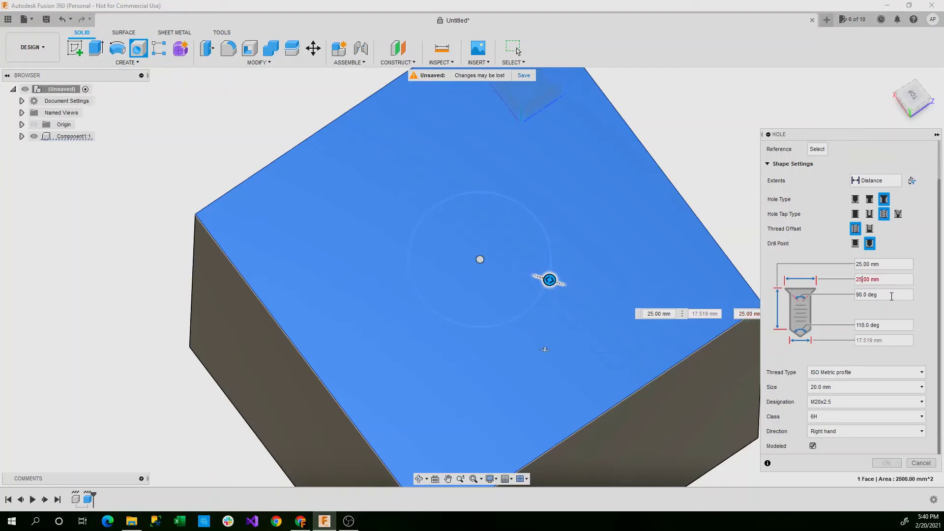
shift+middle_drag(636, 223, 512, 228)
scroll(521, 234, down, 3)
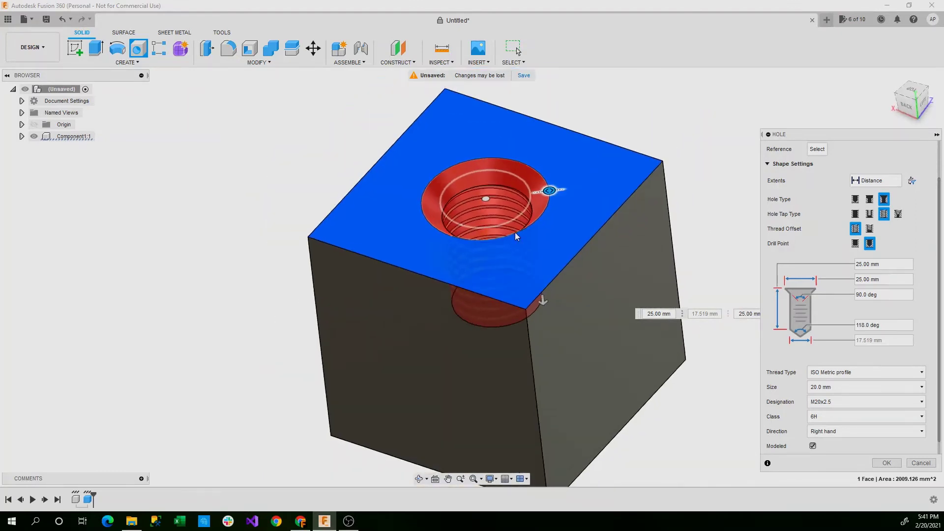
Create the countersunk M20x2.5 threaded hole in the cube's top face and inspect the finished threads.
scroll(515, 232, down, 1)
shift+middle_drag(483, 229, 440, 243)
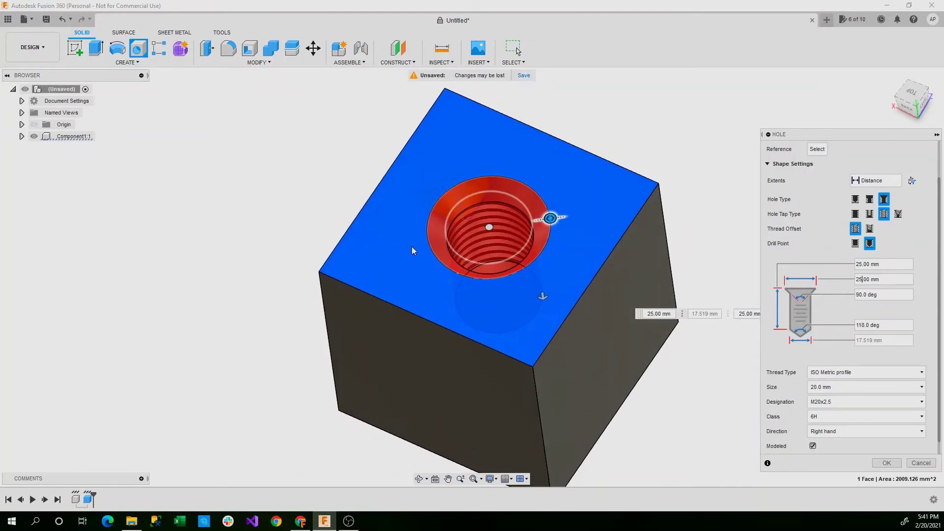
click(887, 462)
scroll(496, 315, up, 4)
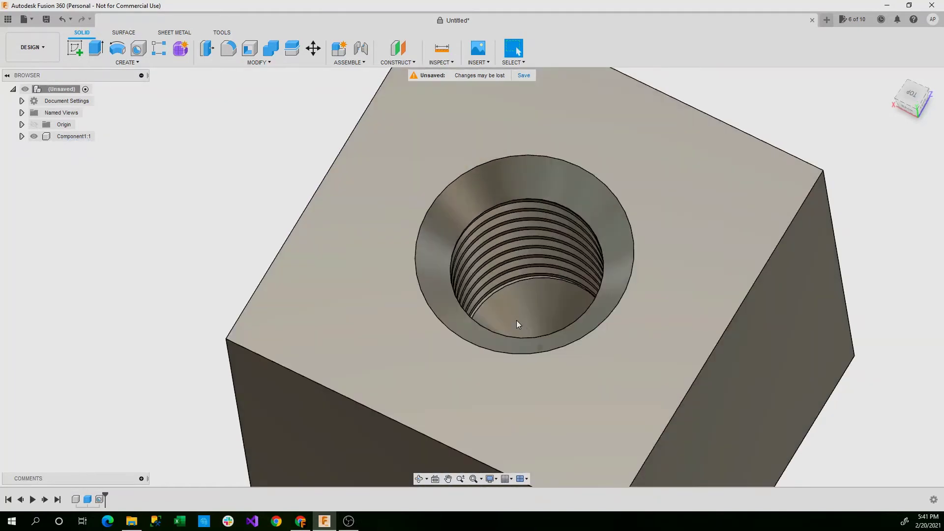
mouse_move(516, 320)
shift+middle_down()
mouse_move(531, 367)
mouse_move(523, 349)
mouse_move(545, 334)
mouse_move(560, 283)
mouse_move(553, 248)
mouse_move(497, 236)
shift+middle_up()
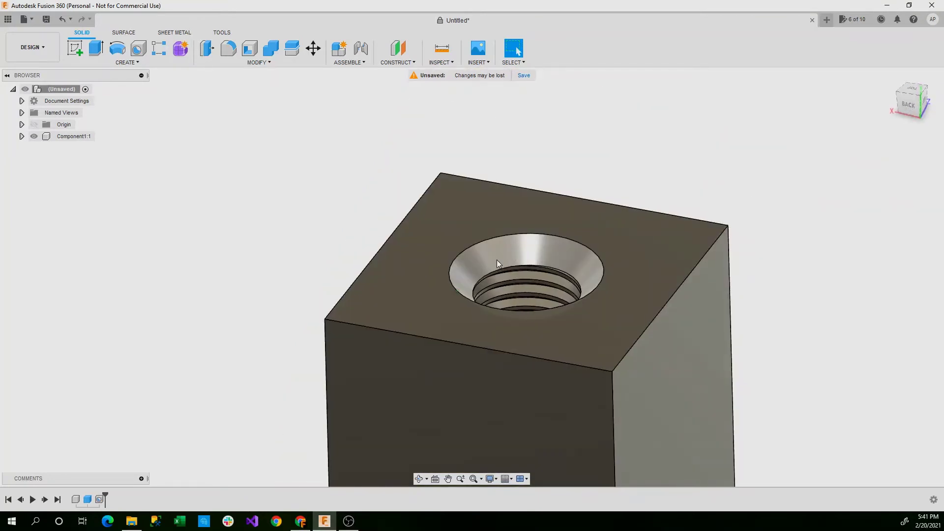
scroll(497, 261, down, 5)
shift+middle_drag(496, 264, 364, 263)
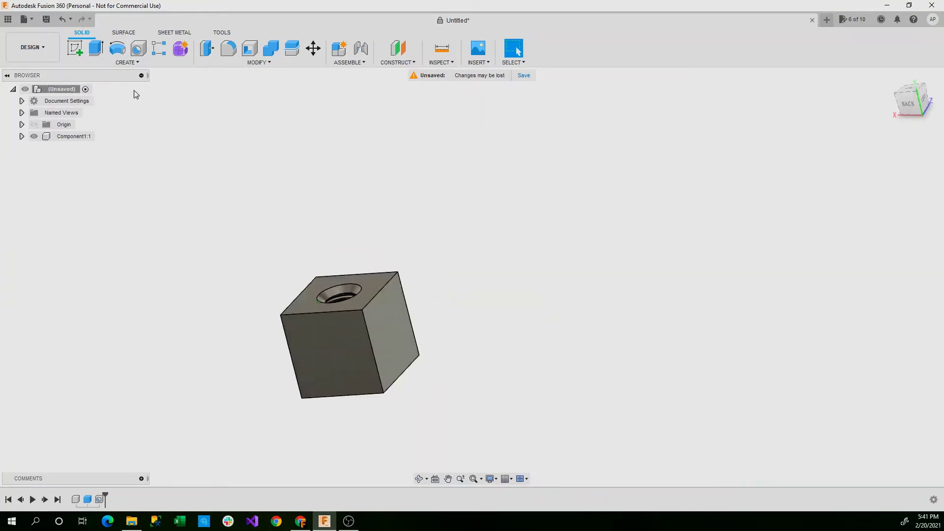
Start a cylinder on the ground plane beside the cube with a base diameter of 50 mm.
click(127, 63)
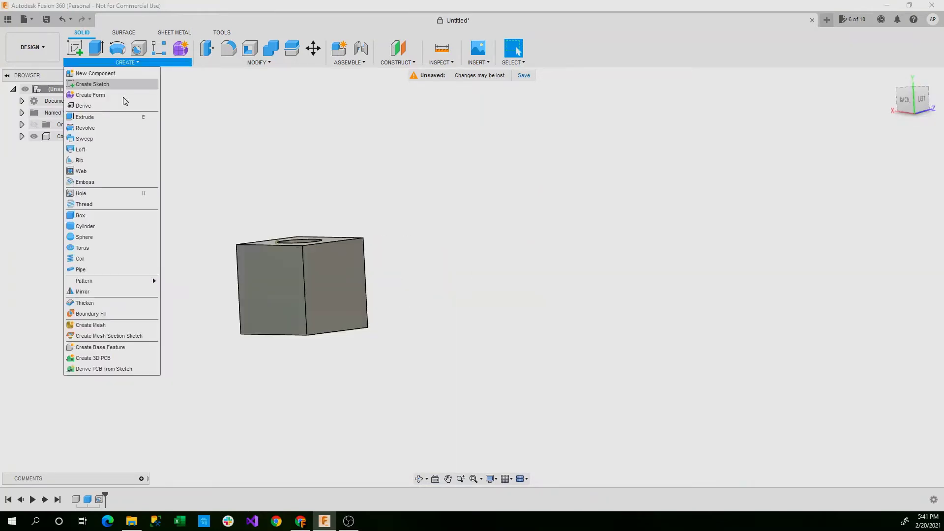
click(123, 85)
mouse_move(264, 291)
shift+middle_down()
mouse_move(293, 331)
mouse_move(251, 186)
shift+middle_up()
click(250, 186)
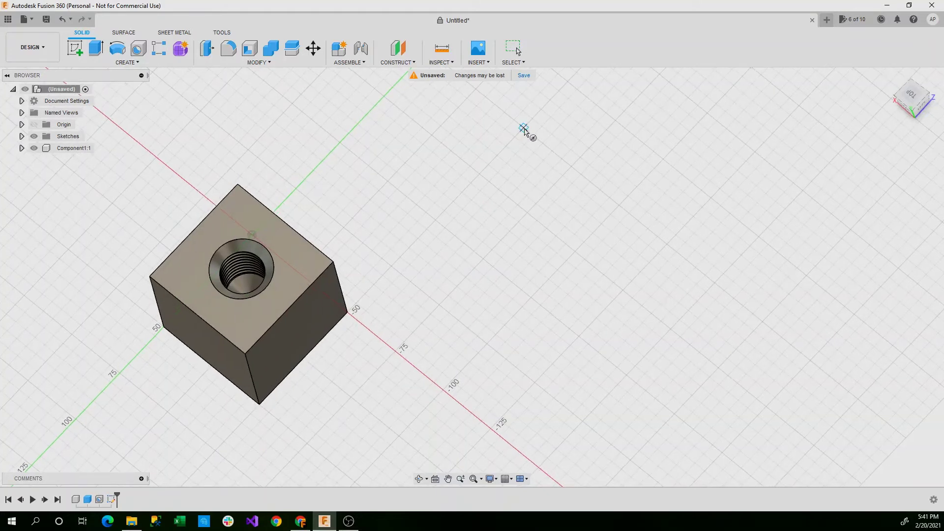
click(524, 128)
click(575, 173)
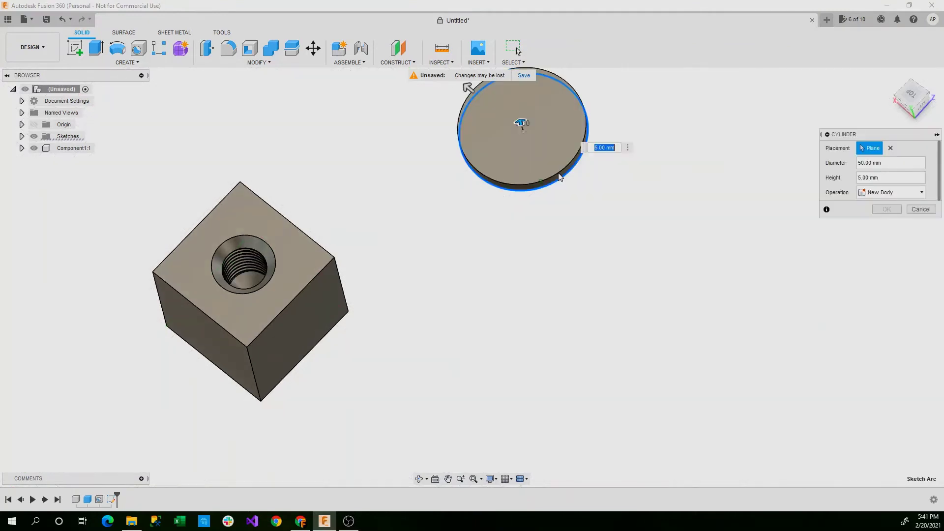
Set the cylinder's height to 100 mm and create it as a new component.
shift+middle_drag(560, 176, 509, 187)
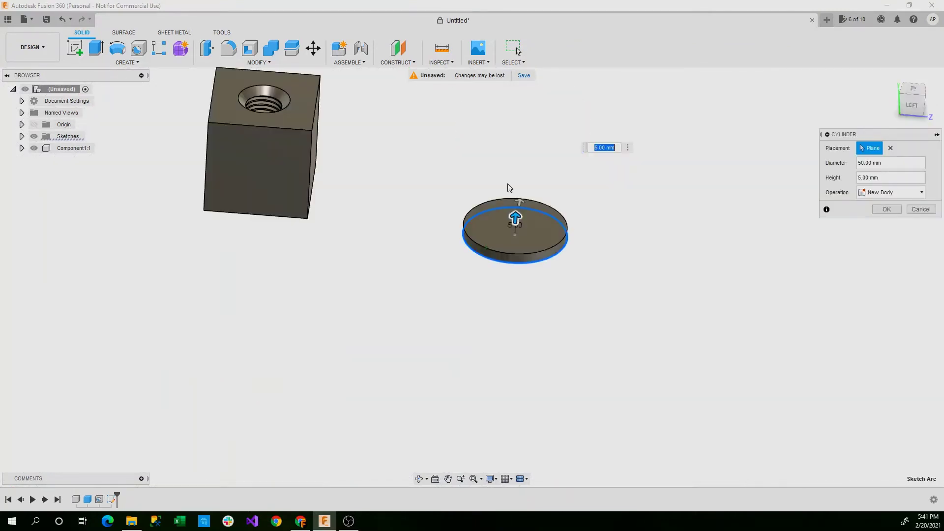
drag(515, 218, 475, 129)
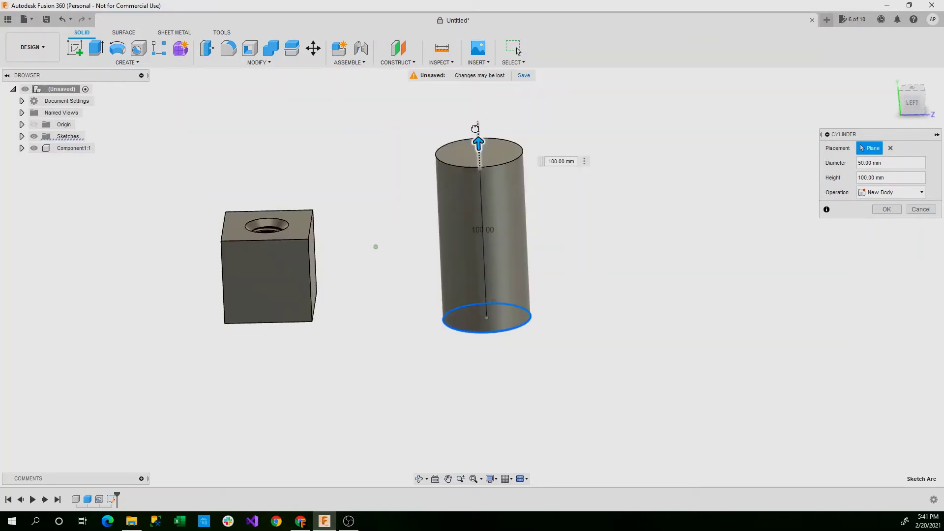
middle_drag(475, 128, 475, 131)
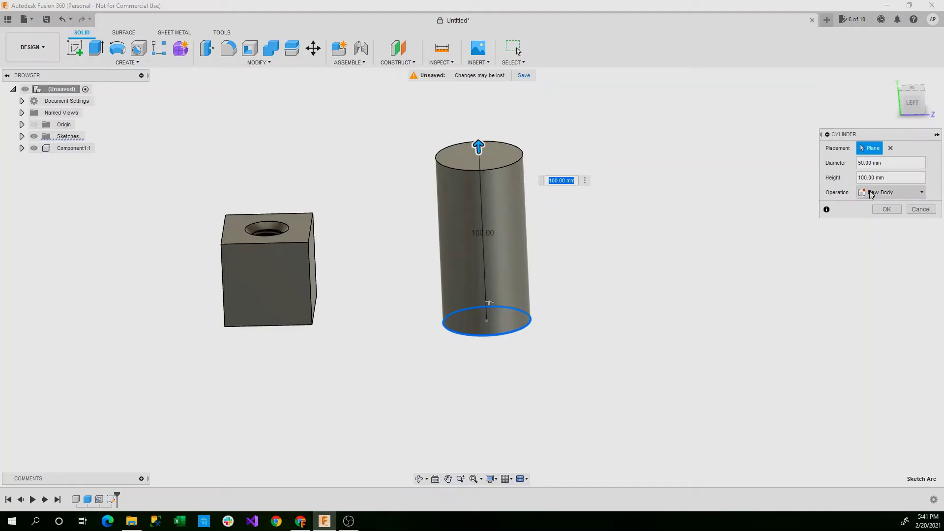
click(891, 192)
click(885, 251)
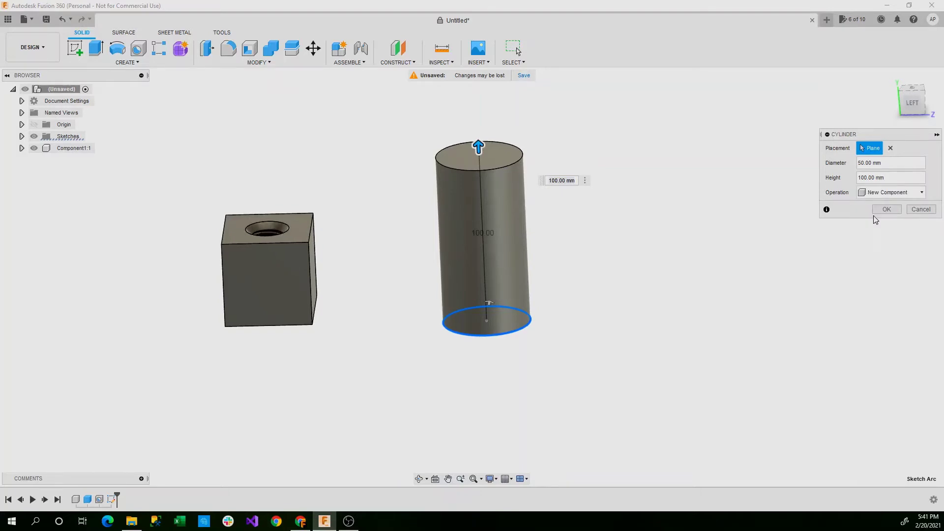
click(887, 209)
Start a Thread on the cylinder's side face with the modeled option enabled and orbit around the preview.
shift+middle_drag(373, 231, 449, 197)
click(448, 197)
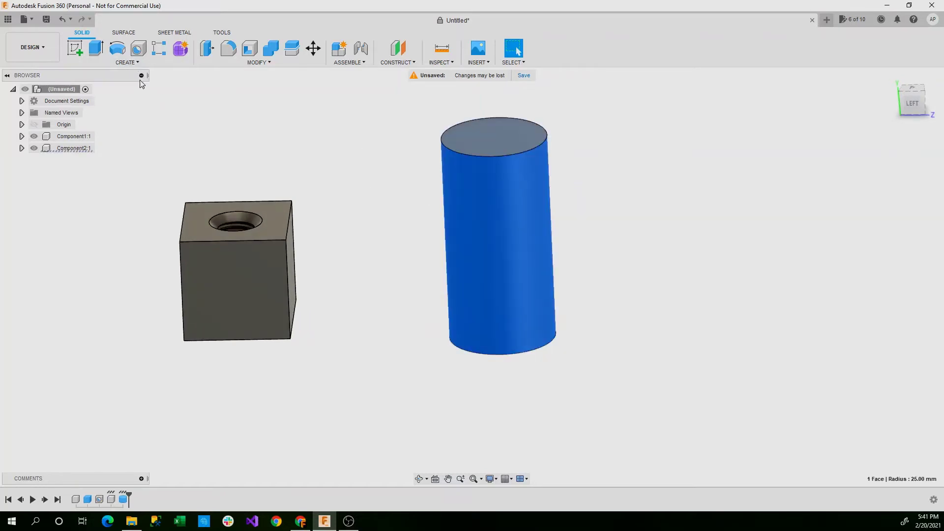
click(138, 62)
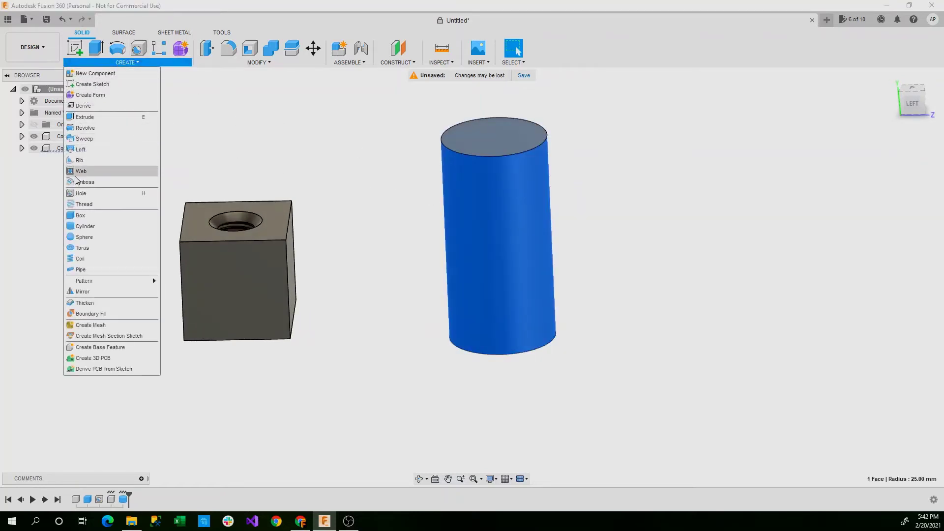
click(84, 204)
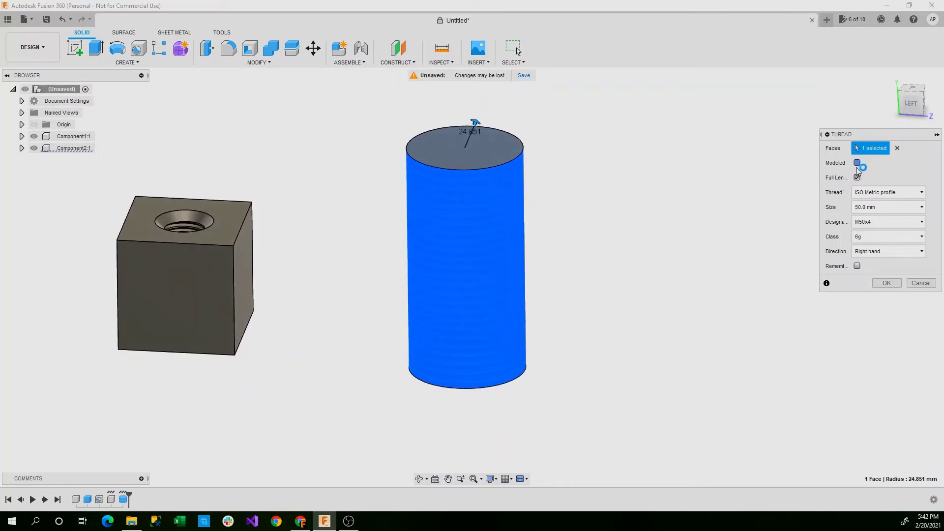
shift+middle_drag(521, 275, 839, 220)
Examine the available thread types and sizes for the cylinder, keeping ISO Metric profile and 50.0 mm.
click(865, 192)
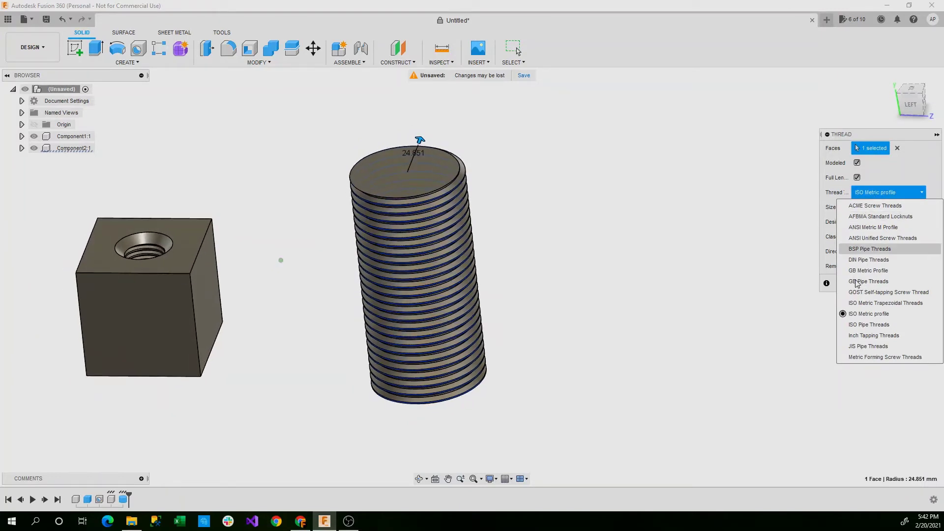
click(879, 195)
click(878, 195)
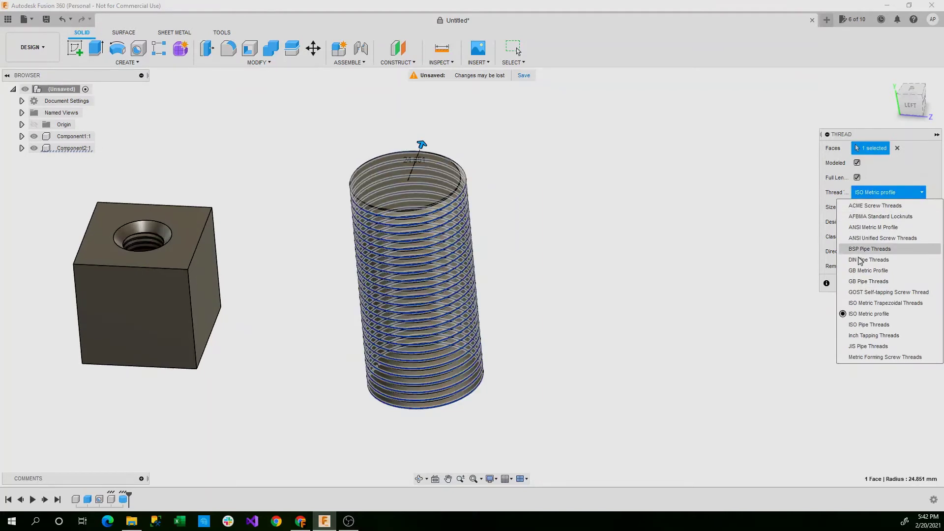
click(878, 314)
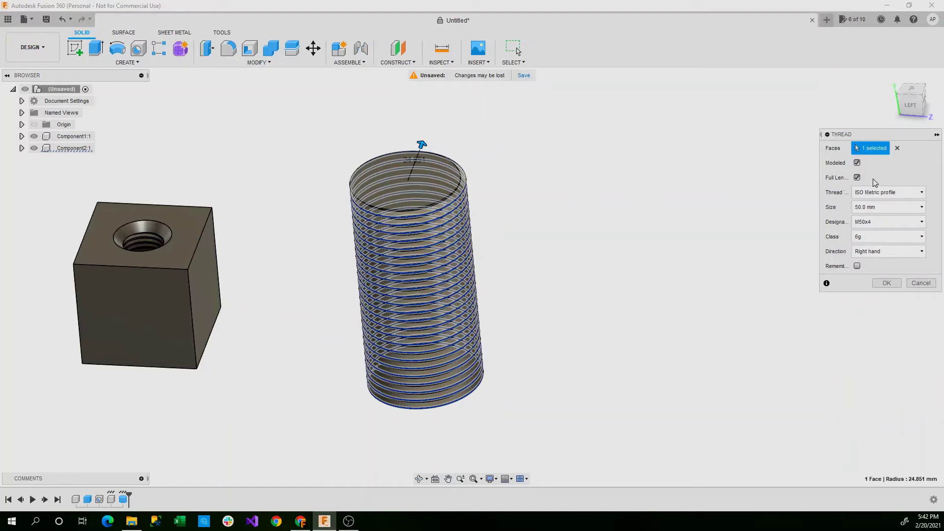
scroll(433, 244, up, 3)
shift+middle_drag(428, 218, 335, 148)
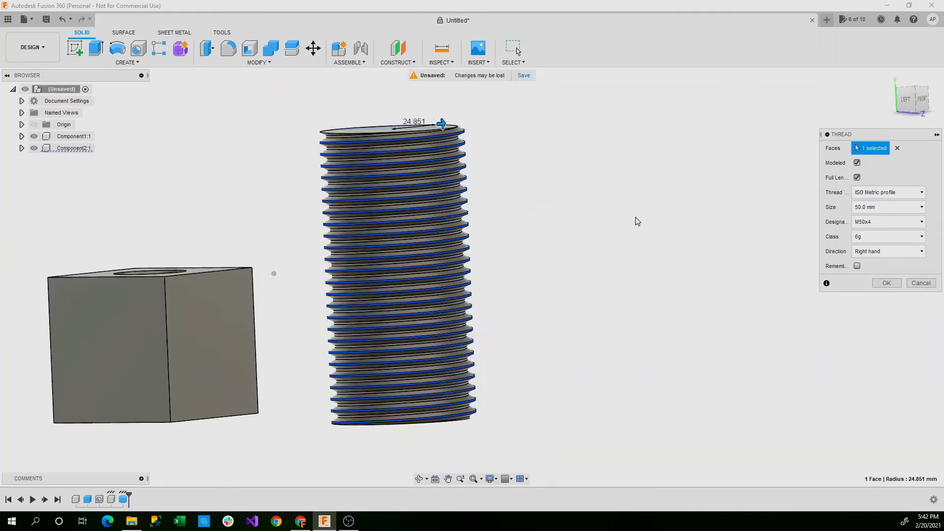
click(872, 196)
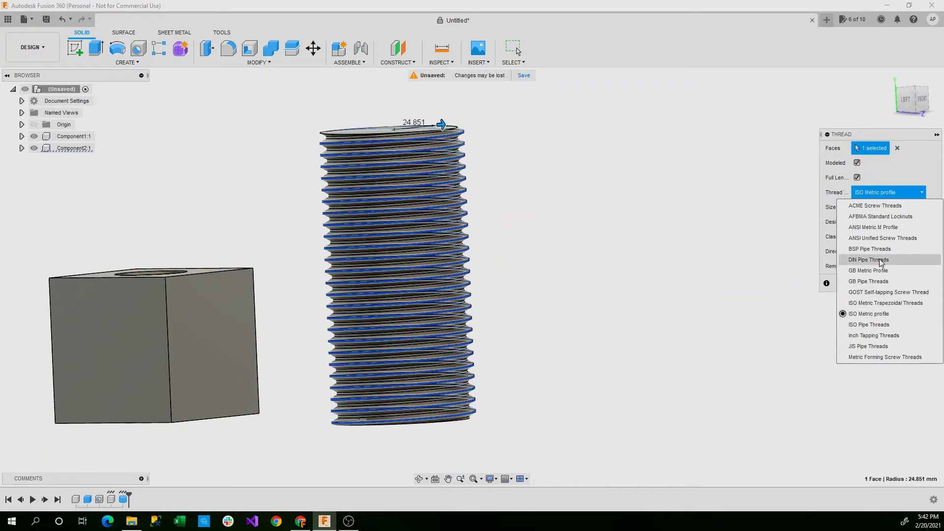
click(869, 315)
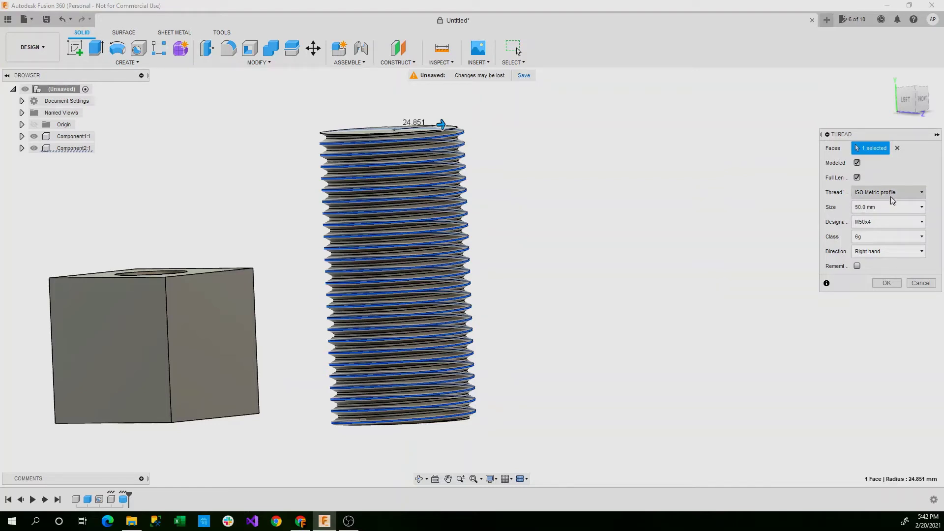
shift+middle_drag(497, 153, 618, 232)
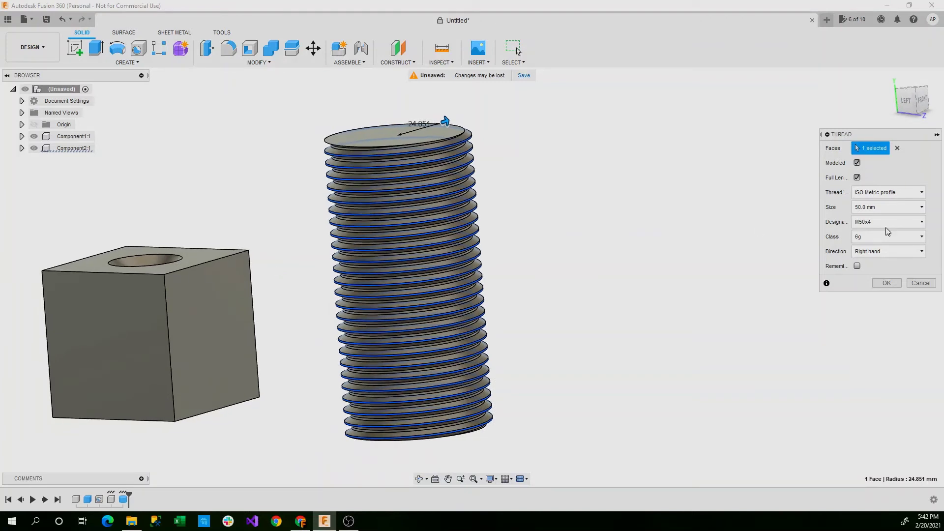
click(895, 205)
click(895, 205)
shift+middle_drag(492, 219, 499, 137)
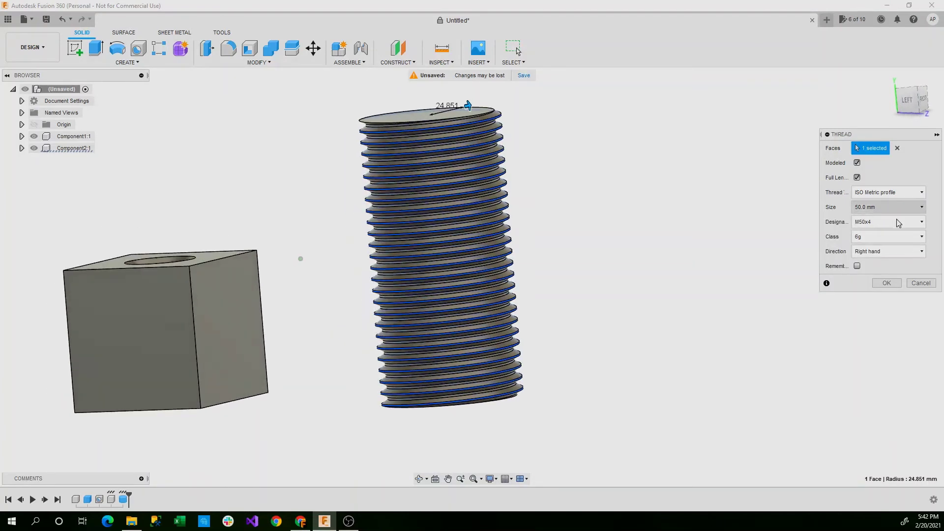
Try the finer M50x1.5 thread designation on the cylinder and return it to M50x4.
click(895, 224)
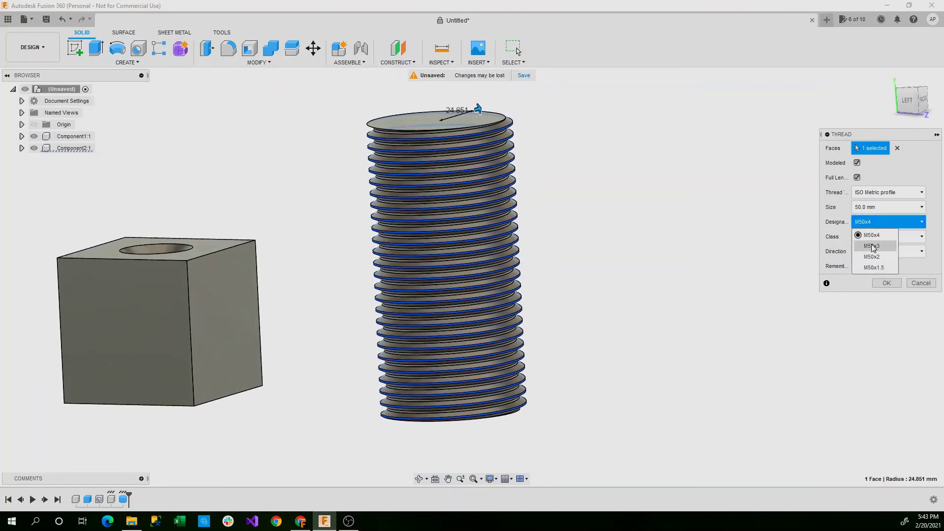
click(869, 228)
scroll(870, 227, down, 1)
click(873, 222)
scroll(874, 220, down, 1)
click(875, 222)
click(877, 267)
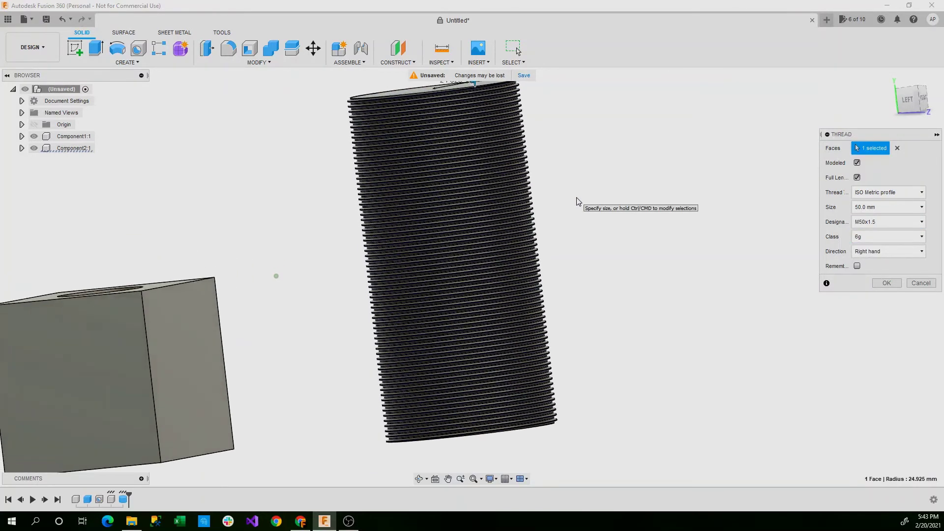
shift+middle_drag(506, 184, 461, 206)
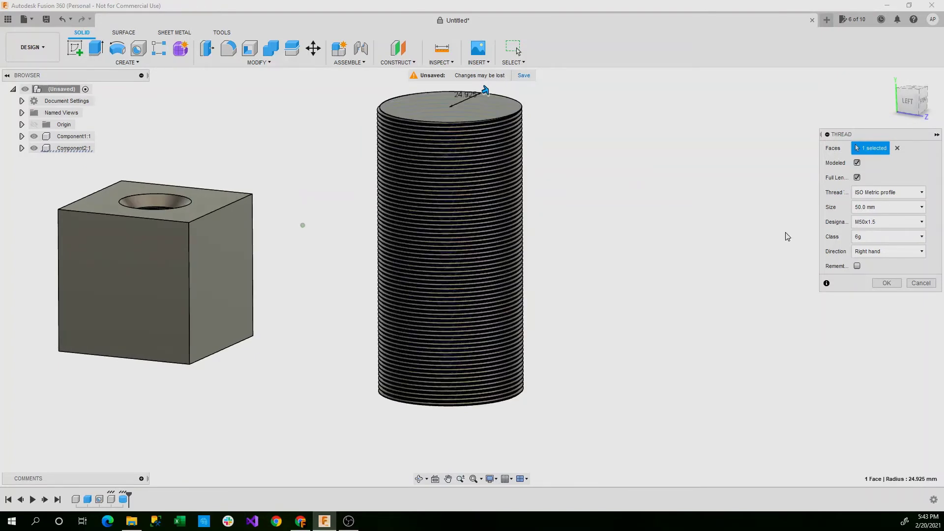
click(865, 221)
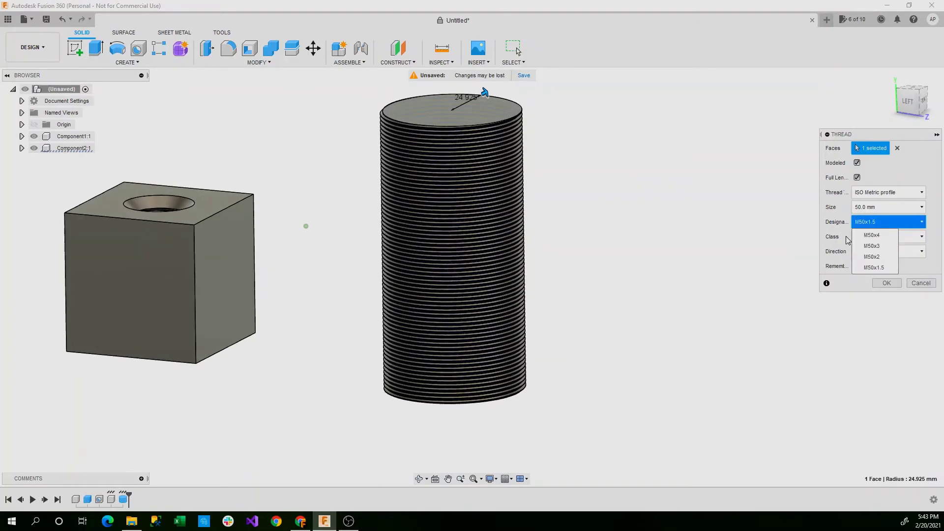
click(872, 235)
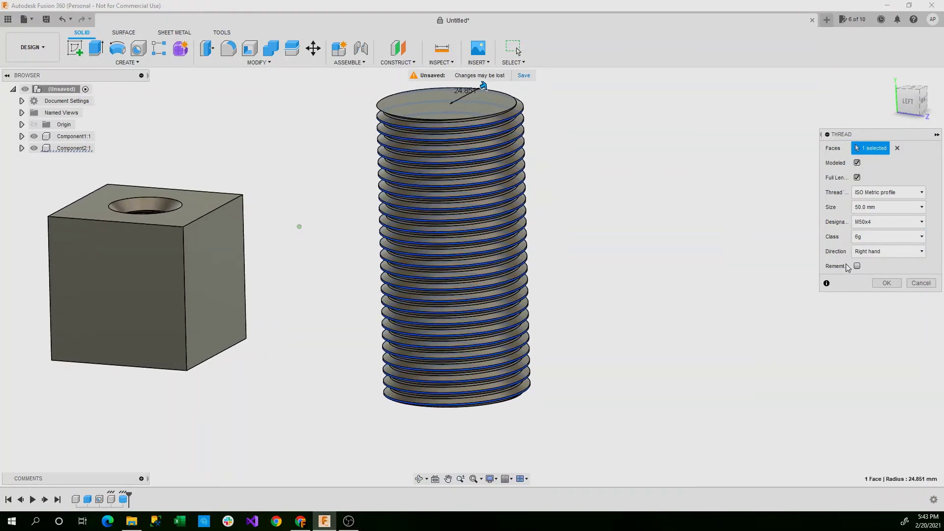
Compare thread classes 4g6g and 6g on the cylinder's M50x4 thread, leaving the class at 6g.
click(918, 236)
click(871, 252)
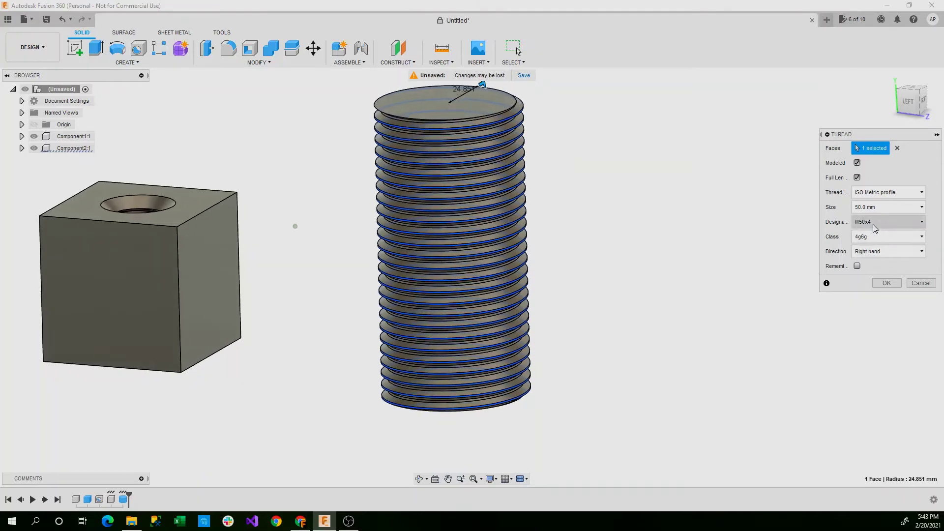
click(868, 237)
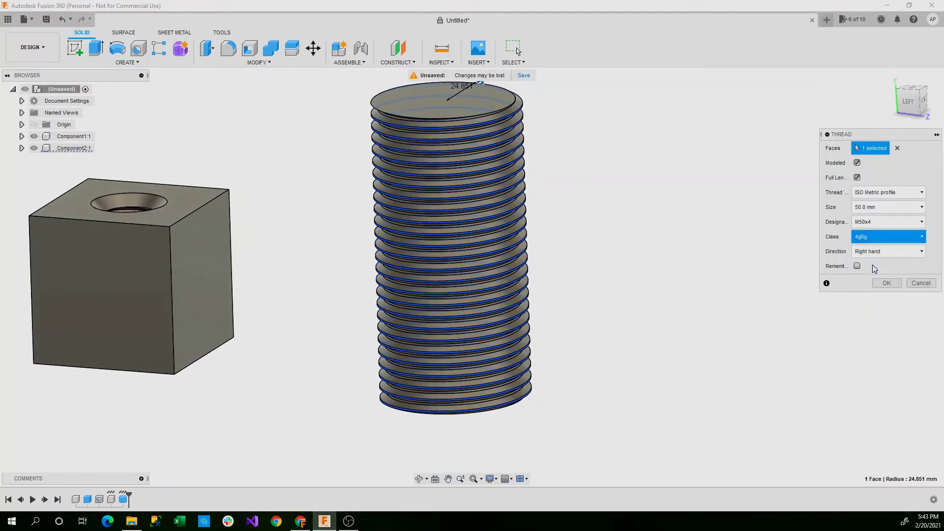
click(868, 260)
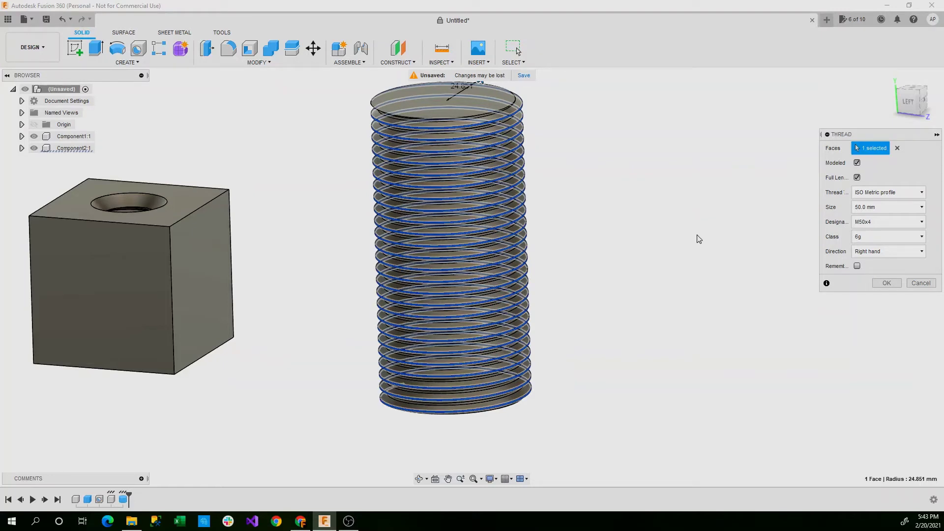
click(878, 237)
click(868, 251)
click(869, 237)
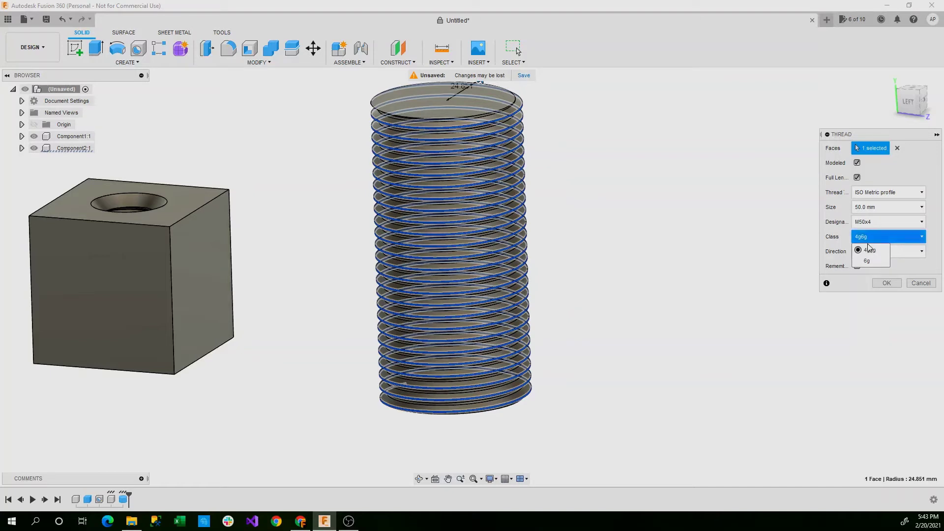
click(867, 262)
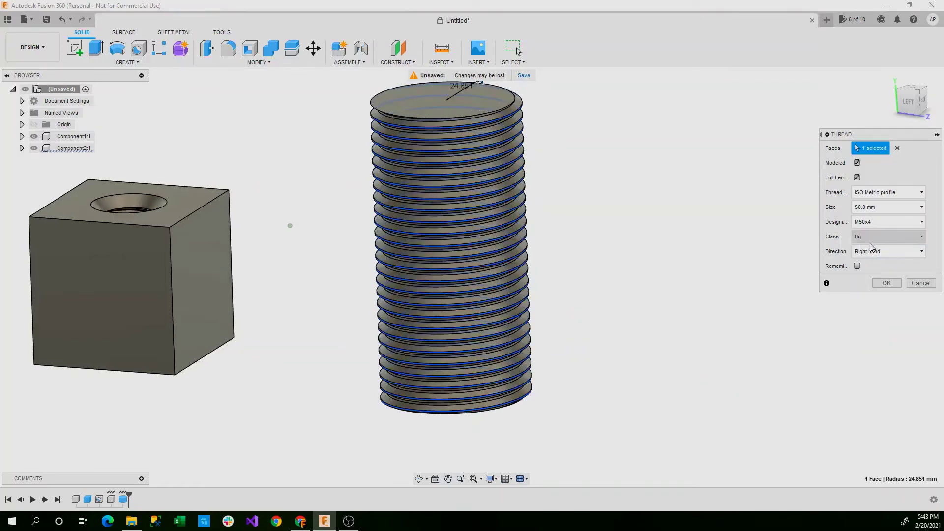
Try the Left hand thread direction, return it to Right hand, and try toggling the modeled option.
click(878, 255)
click(876, 271)
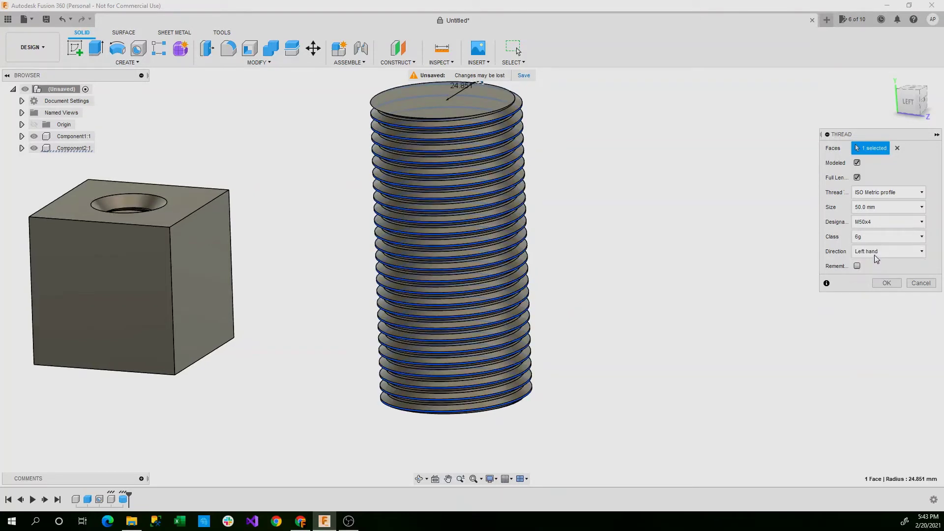
click(874, 253)
click(873, 263)
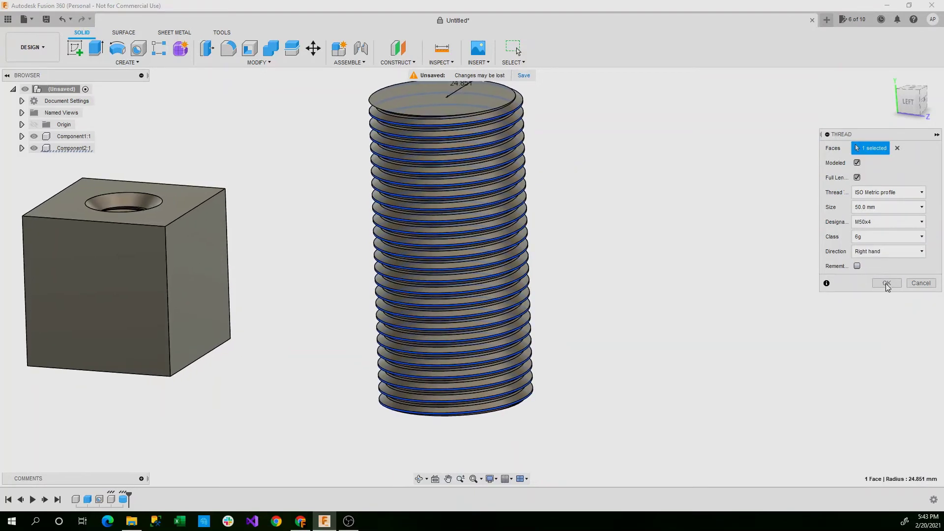
click(857, 162)
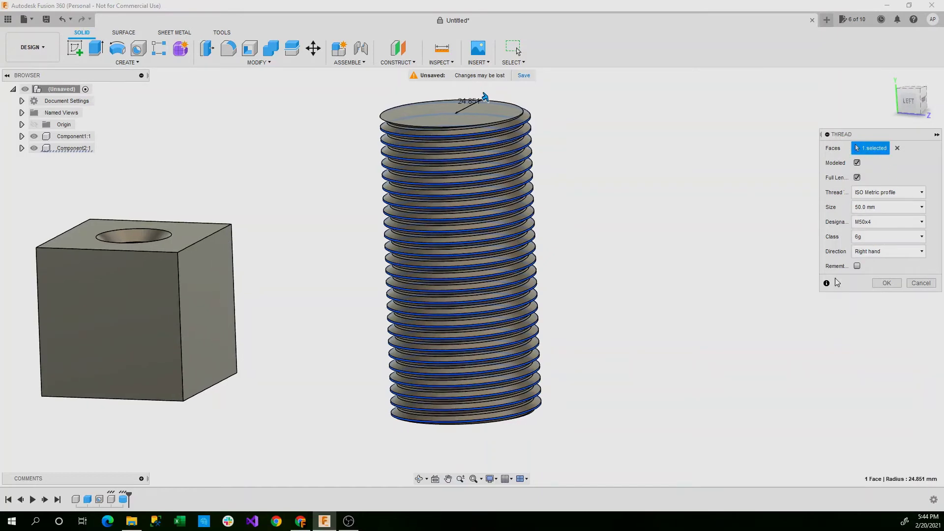
Apply the modeled, full-length ISO Metric M50x4 right-hand thread of class 6g to the cylinder.
click(888, 283)
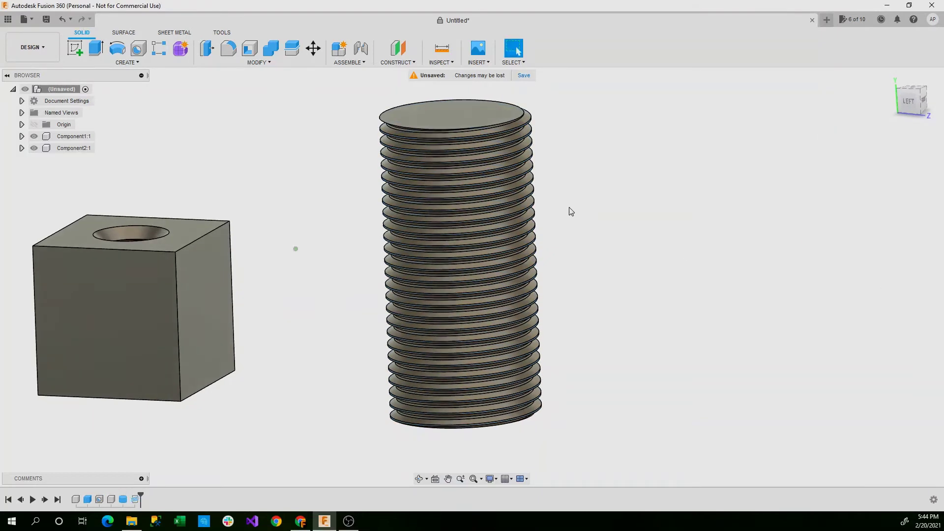
Place a simple hole at about the centre of the threaded cylinder's top face.
shift+middle_drag(569, 204, 432, 217)
click(429, 218)
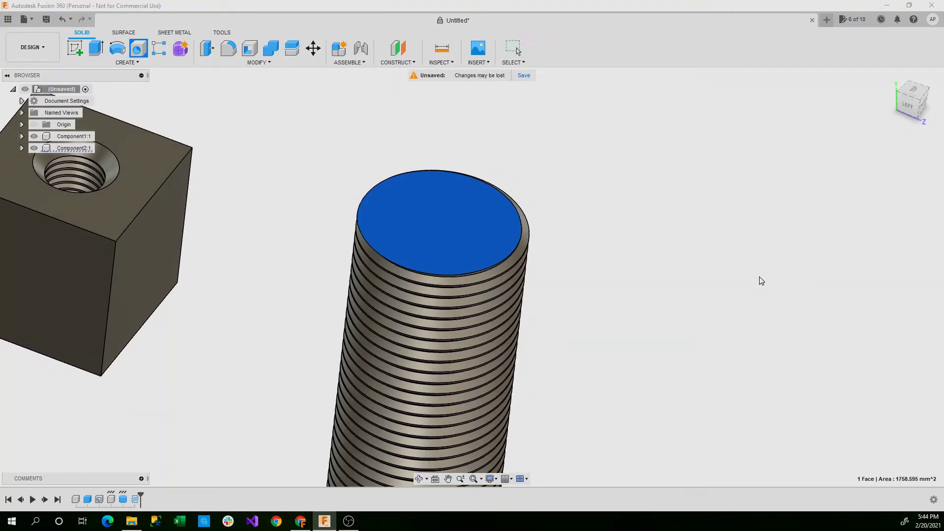
key(h)
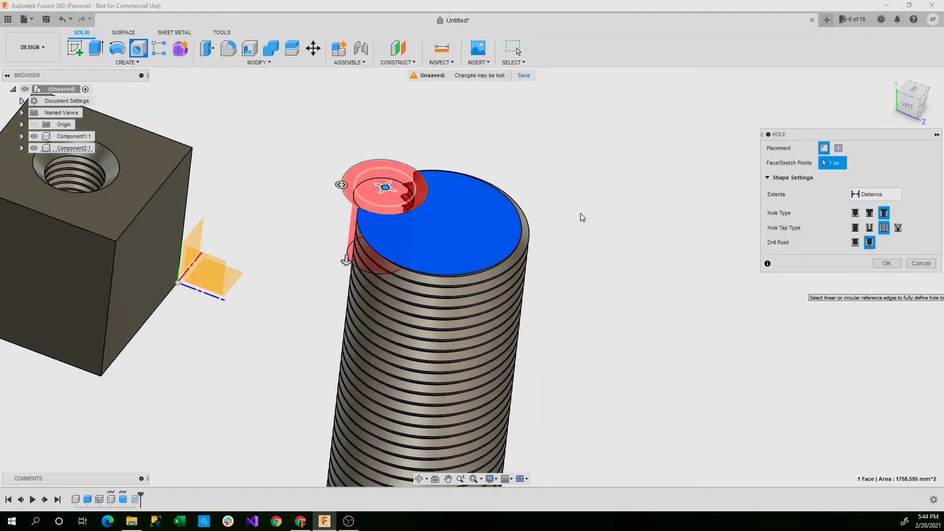
drag(386, 186, 413, 205)
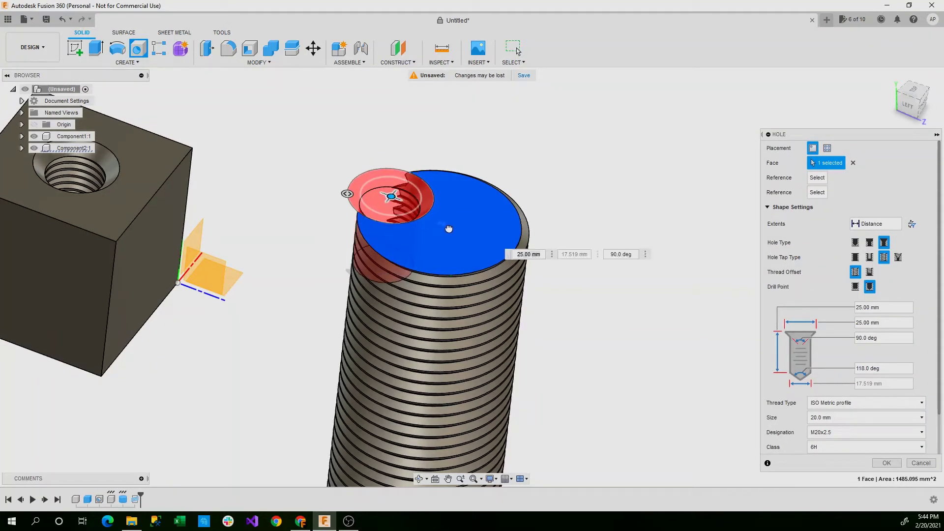
click(446, 228)
drag(448, 229, 443, 225)
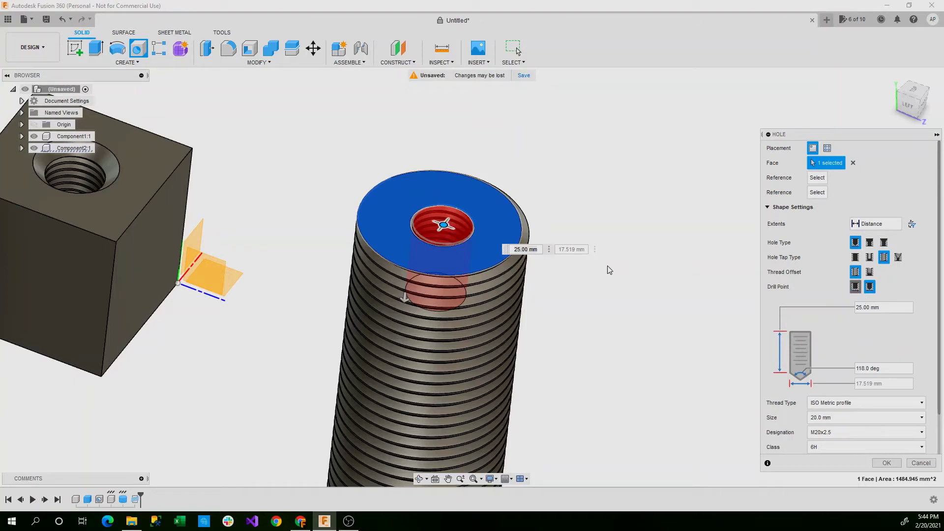
Make the cylinder's hole untapped with a flat drill point and extend it 130 mm deep, right through the cylinder.
shift+middle_drag(592, 254, 517, 298)
click(855, 257)
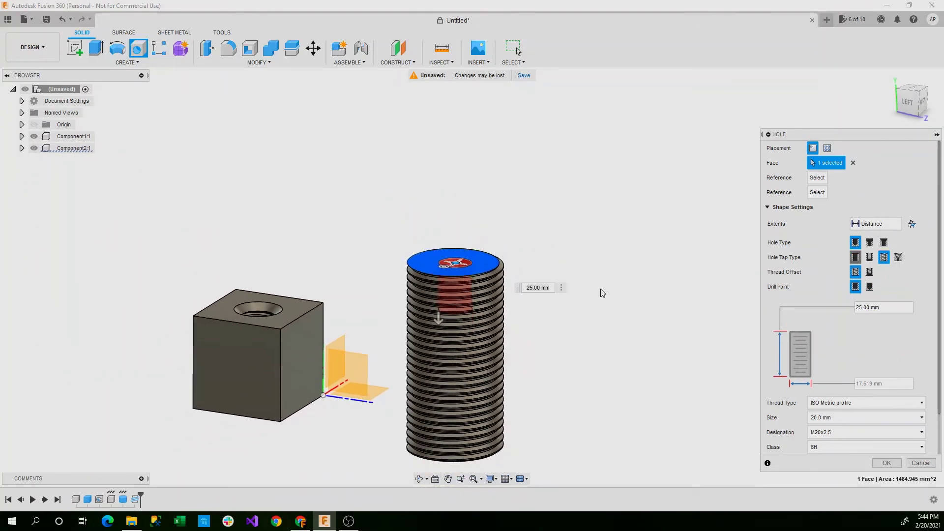
drag(438, 320, 433, 463)
shift+middle_drag(436, 322, 434, 385)
drag(434, 385, 434, 440)
shift+middle_drag(440, 329, 447, 338)
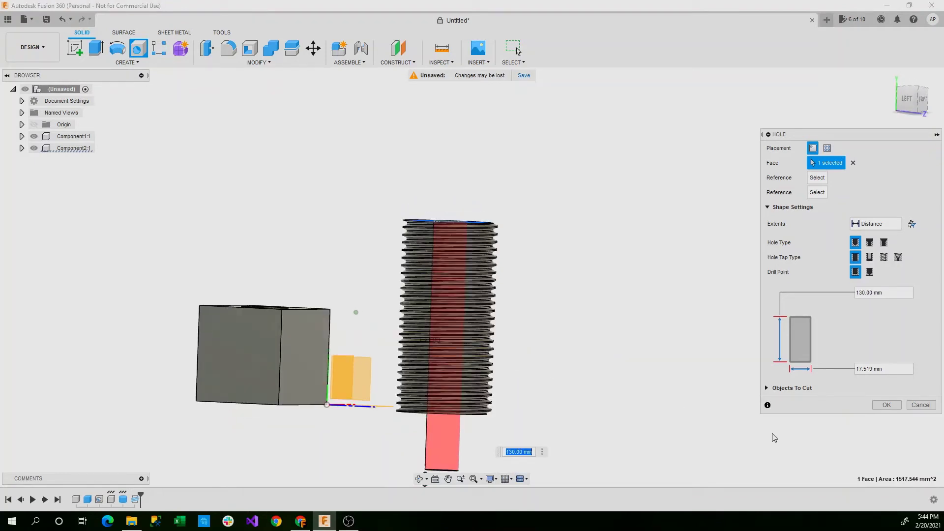
click(887, 404)
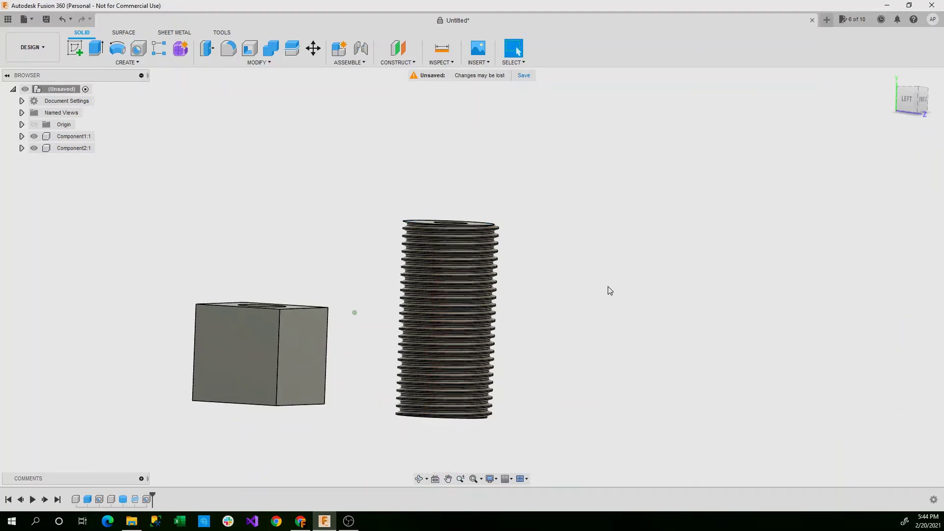
Start a modeled, full-length ISO Metric thread on the inner wall of the cylinder's centre hole and examine its preview.
shift+middle_drag(582, 276, 377, 218)
scroll(401, 204, up, 2)
scroll(412, 275, up, 2)
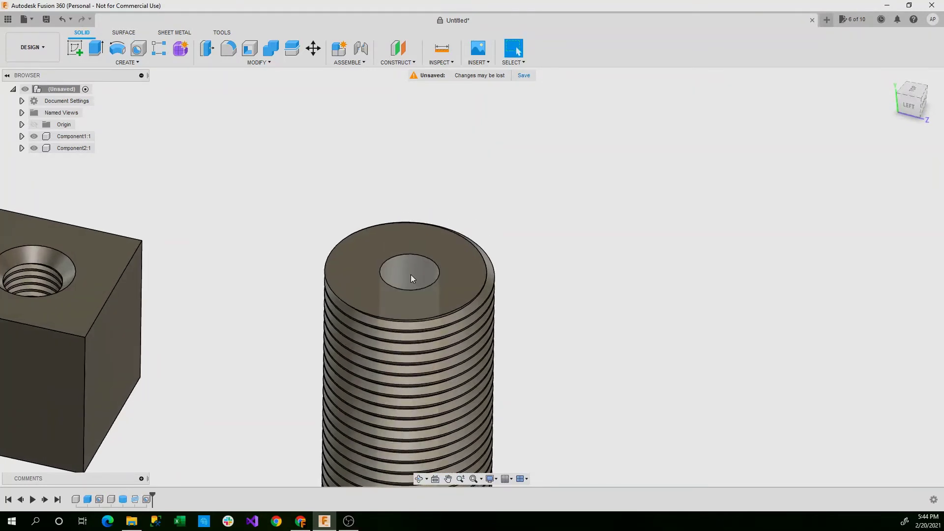
click(411, 275)
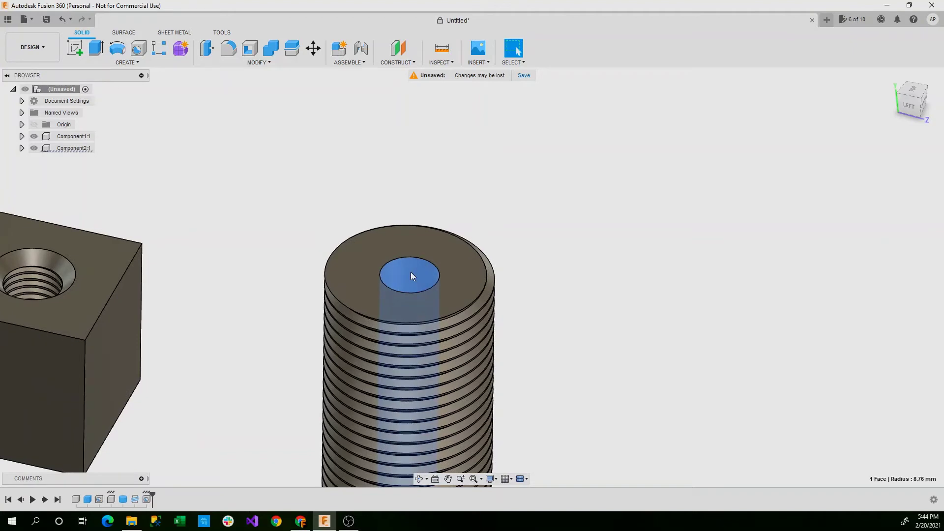
click(138, 63)
click(89, 202)
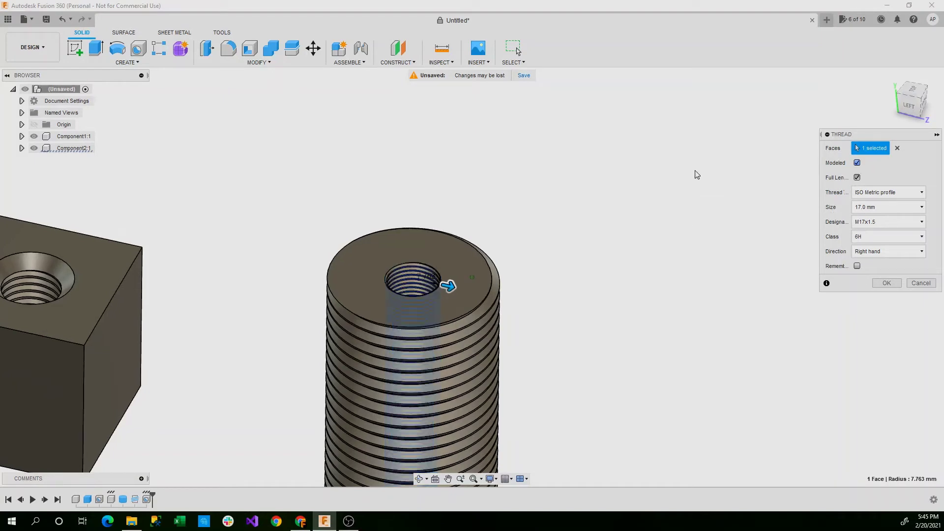
shift+middle_drag(413, 195, 433, 225)
scroll(434, 224, up, 2)
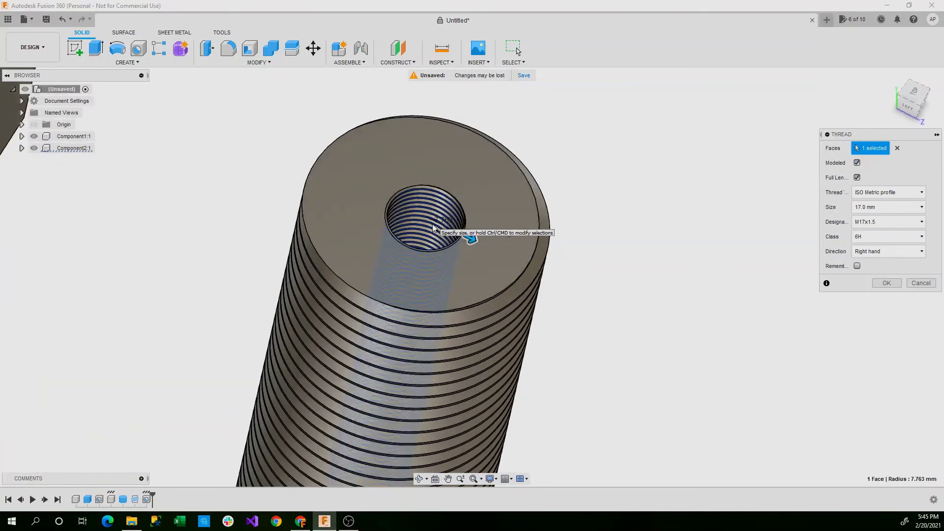
scroll(432, 217, up, 6)
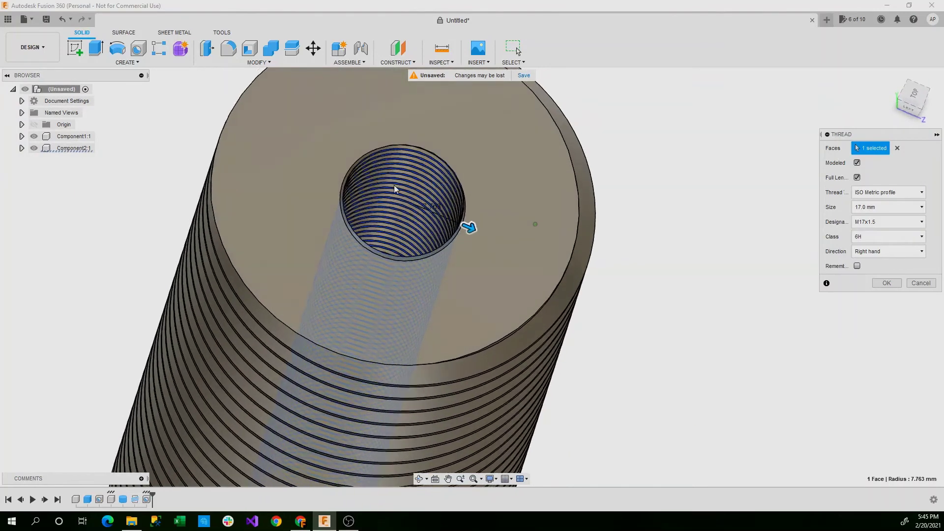
shift+middle_drag(394, 185, 424, 197)
Check the available designations, set the internal thread's size to 18.0 mm with M18x2.5, and apply the thread.
click(870, 222)
click(872, 223)
click(871, 223)
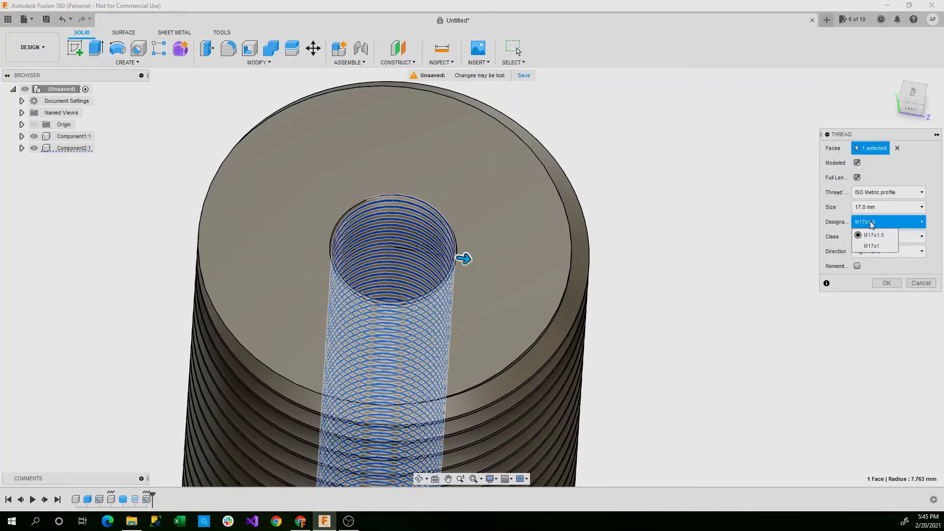
click(872, 224)
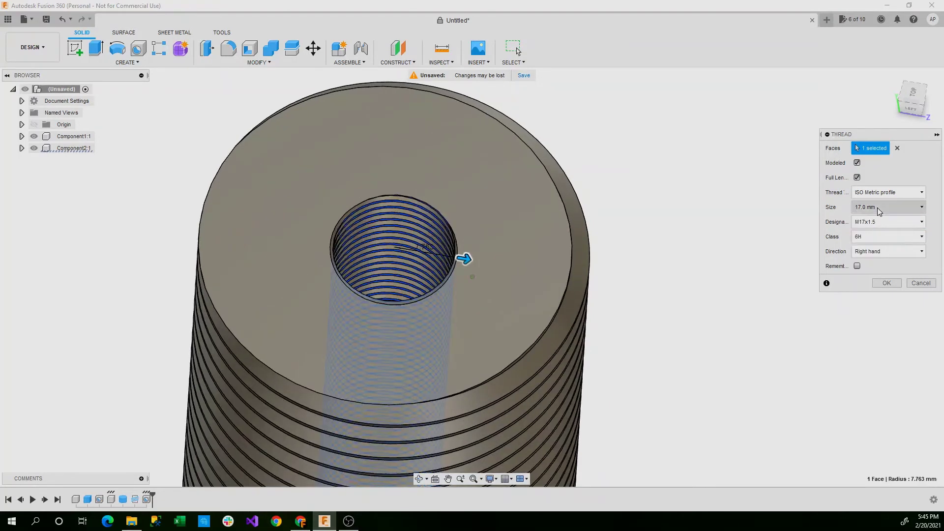
click(877, 208)
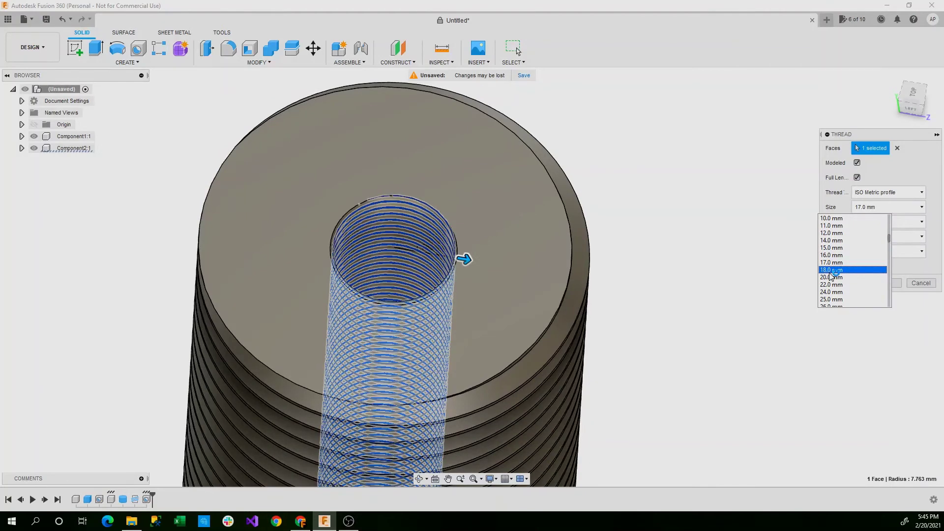
click(831, 271)
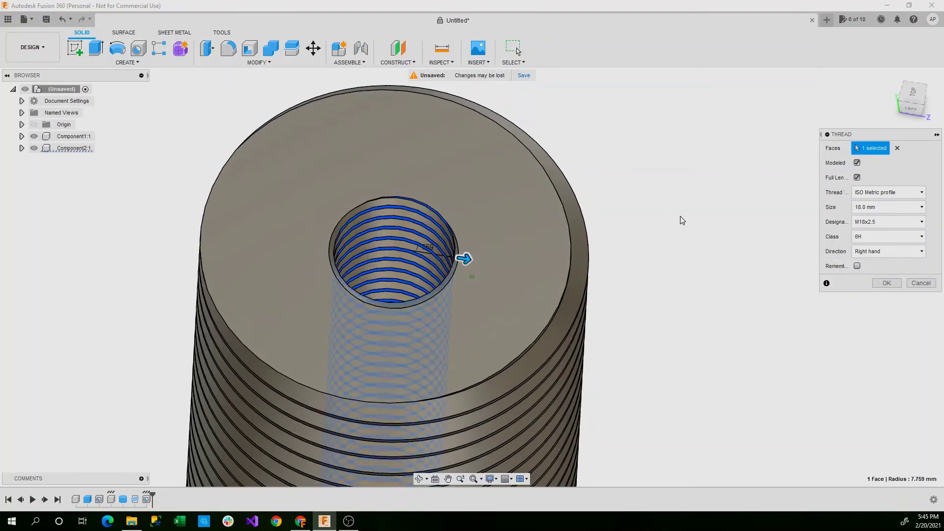
scroll(683, 219, down, 2)
click(885, 283)
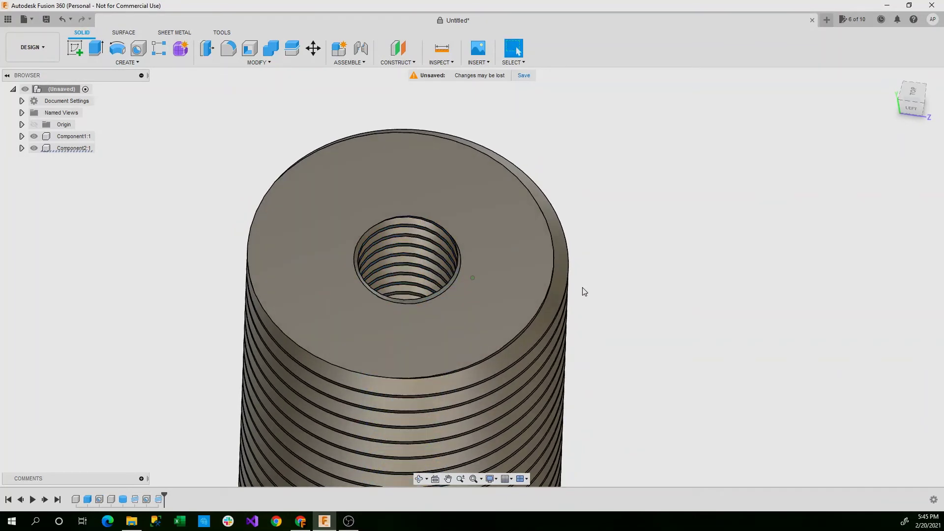
Extrude the threaded cylinder's ring-shaped top face upward by 30 mm, joined to the existing body.
scroll(594, 278, down, 5)
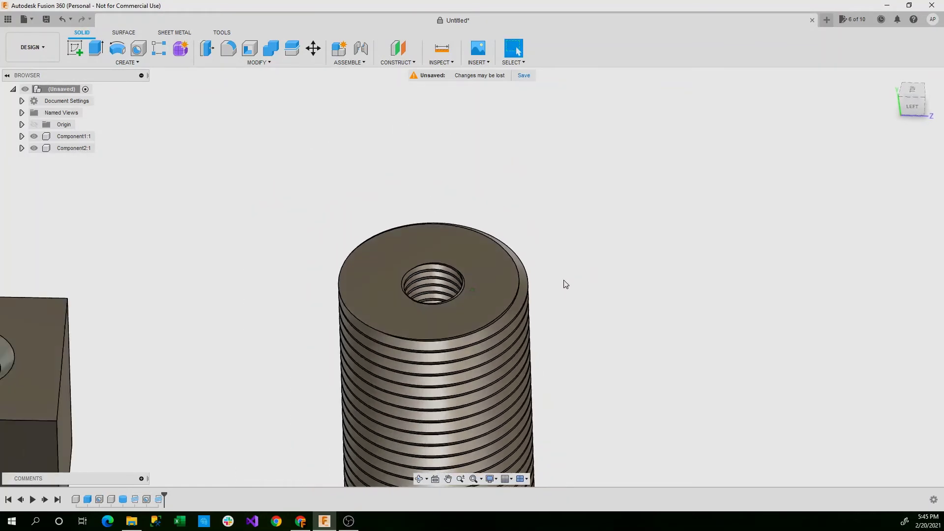
scroll(566, 285, down, 2)
shift+middle_drag(570, 263, 413, 266)
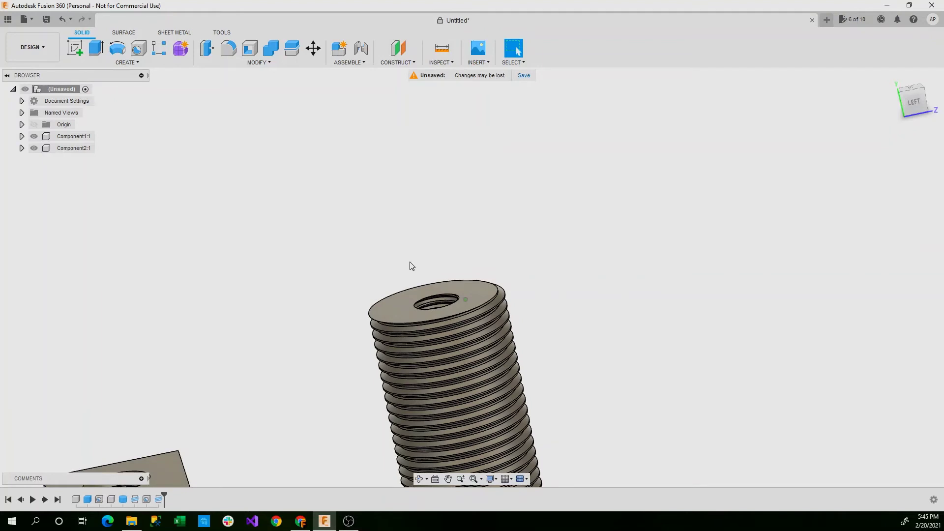
click(394, 307)
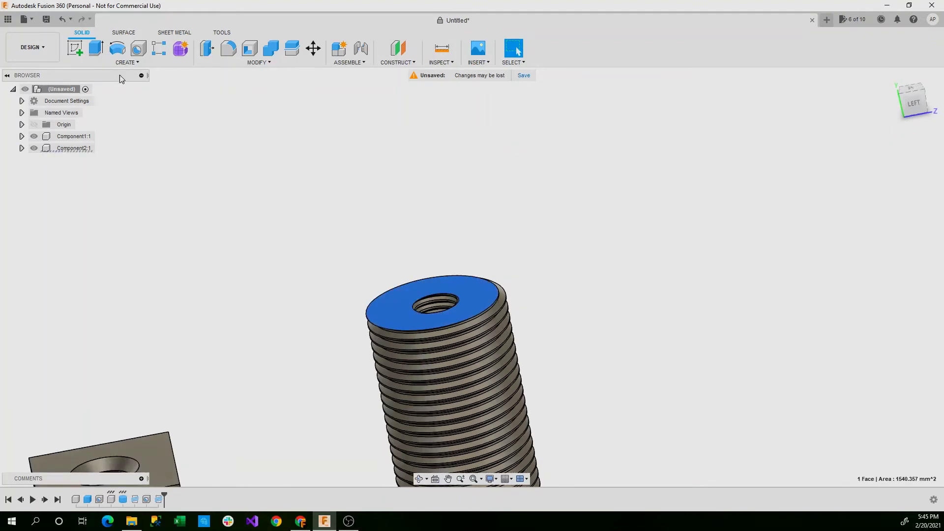
click(97, 51)
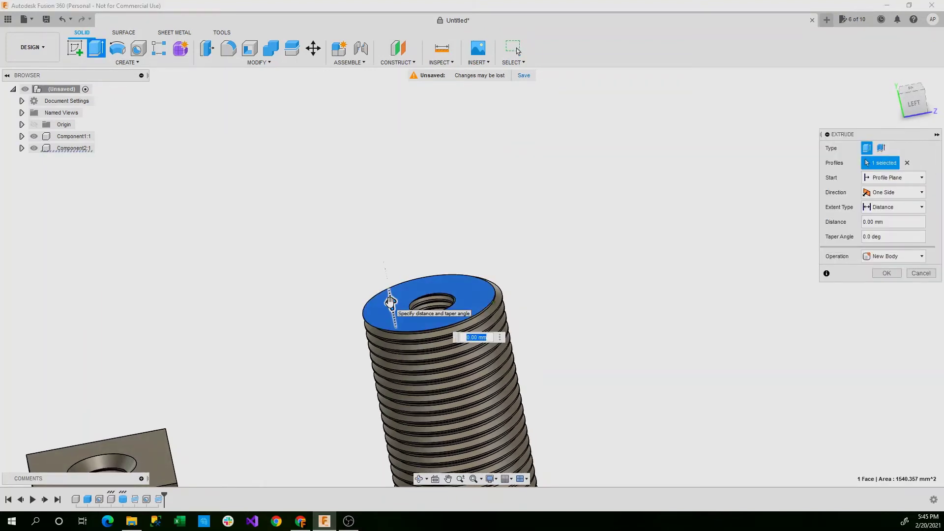
text(5)
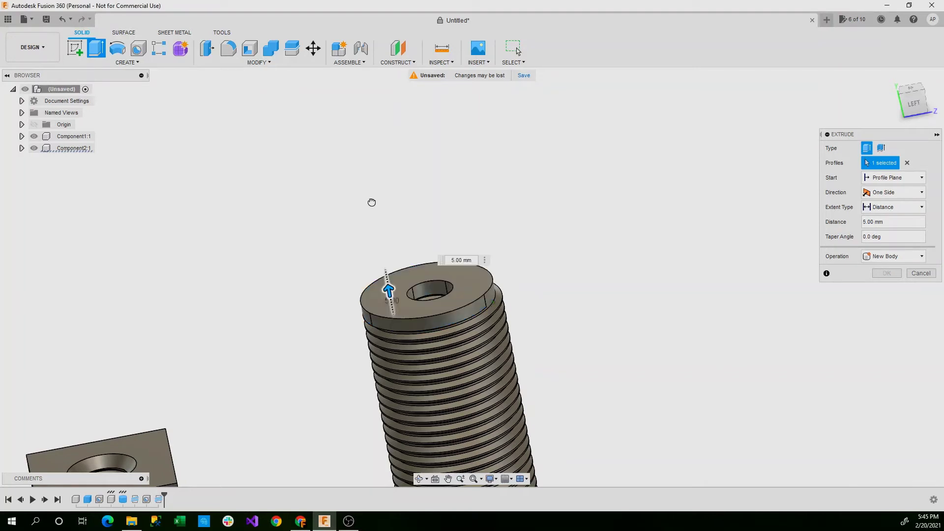
drag(372, 203, 369, 177)
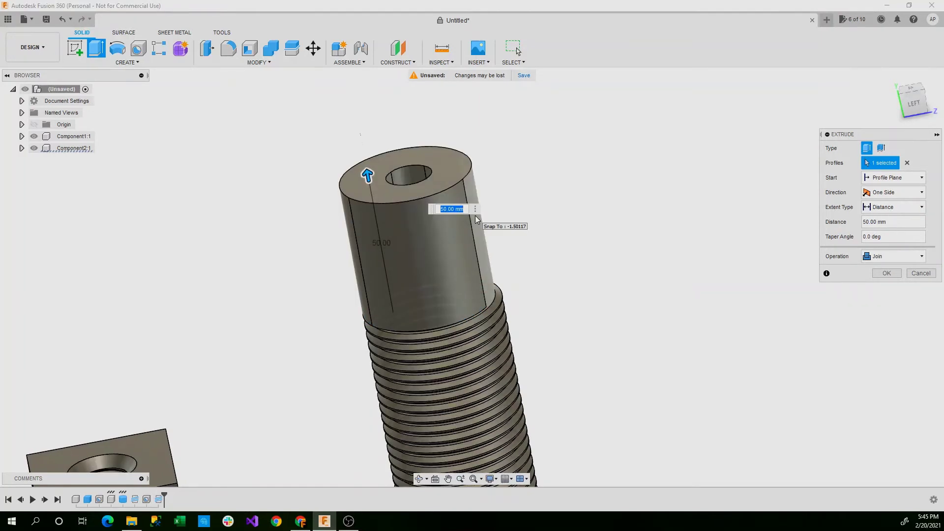
text(30)
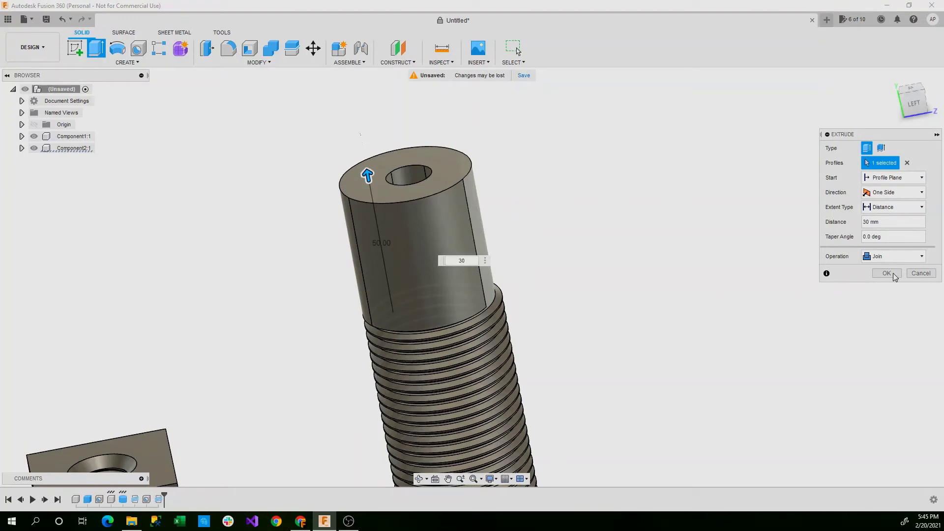
click(894, 275)
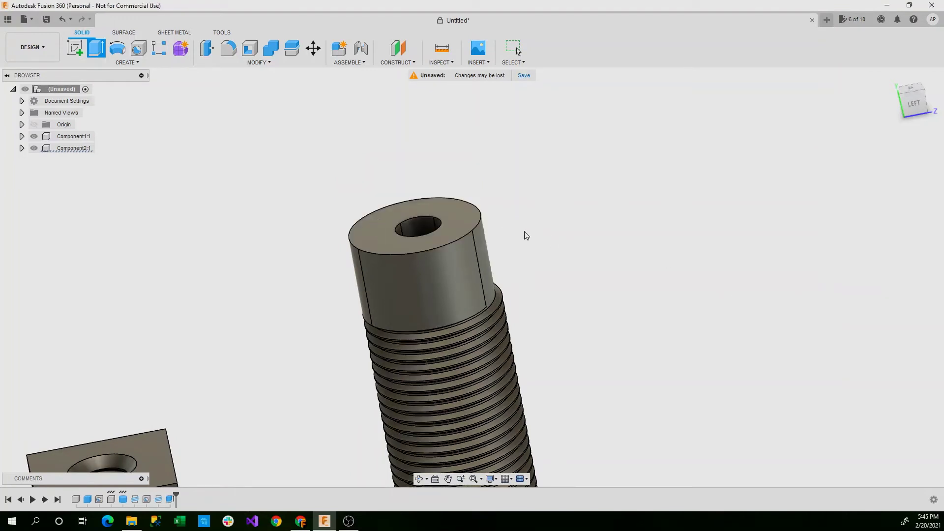
shift+middle_drag(524, 232, 519, 228)
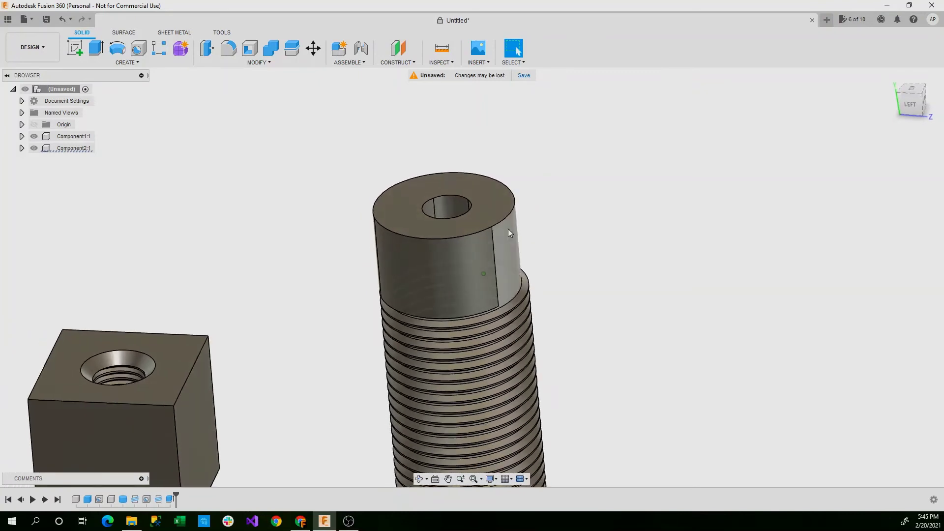
click(134, 62)
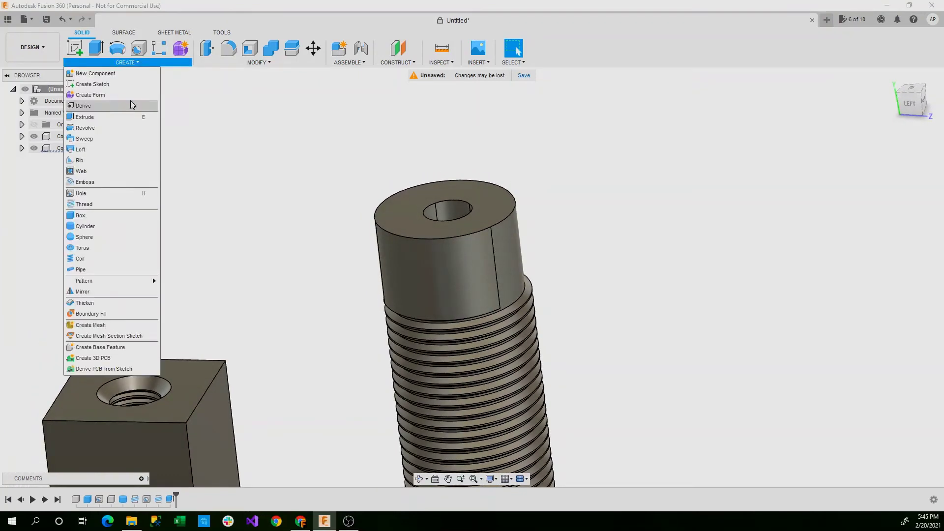
click(97, 261)
click(320, 248)
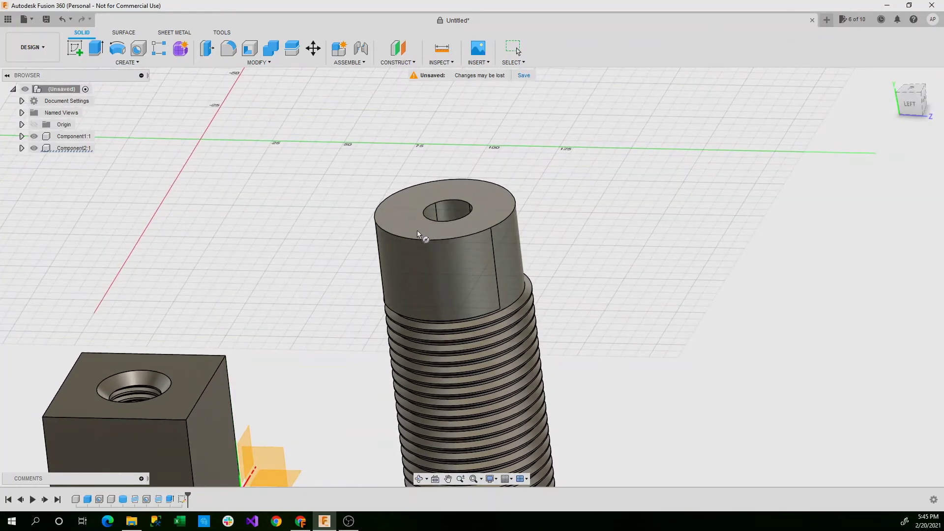
click(417, 231)
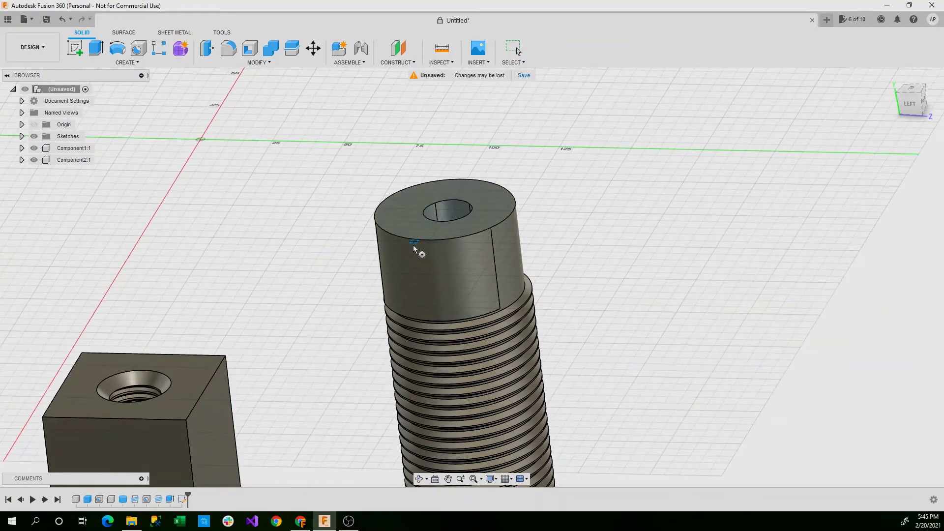
click(449, 210)
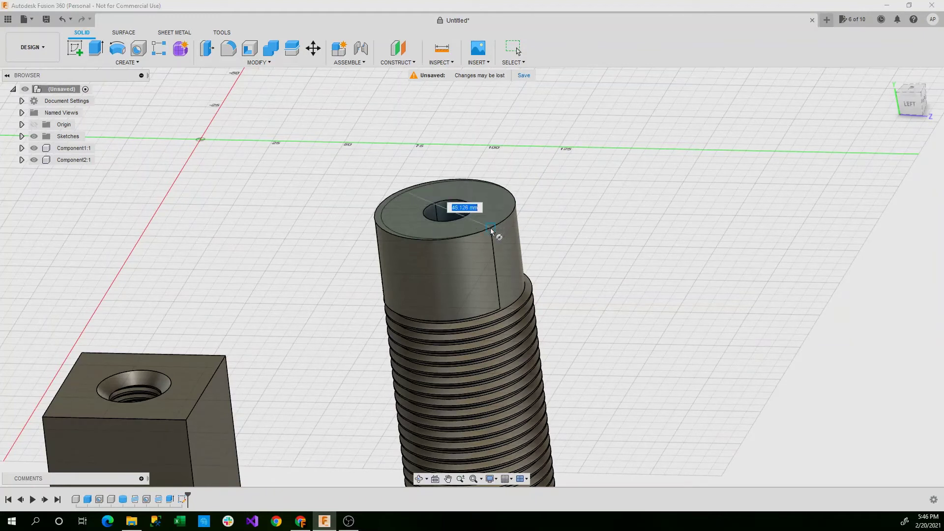
click(387, 228)
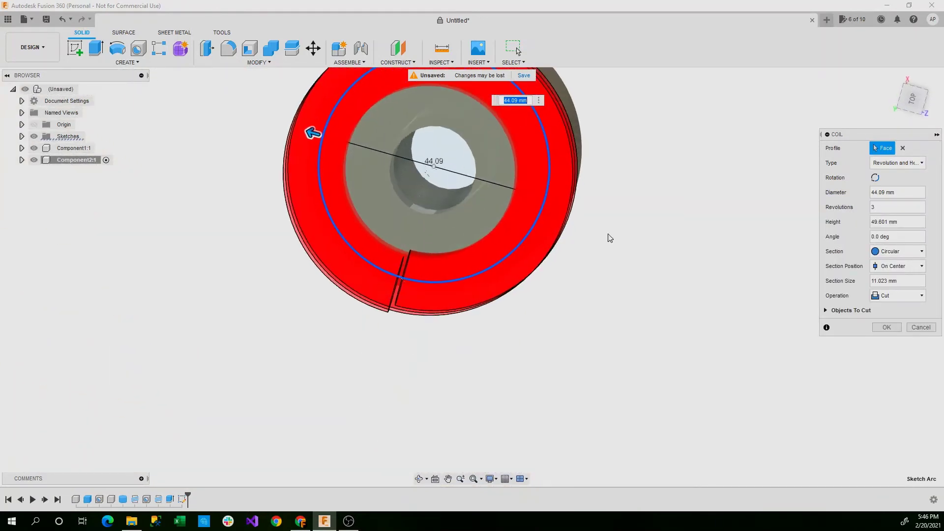
click(922, 327)
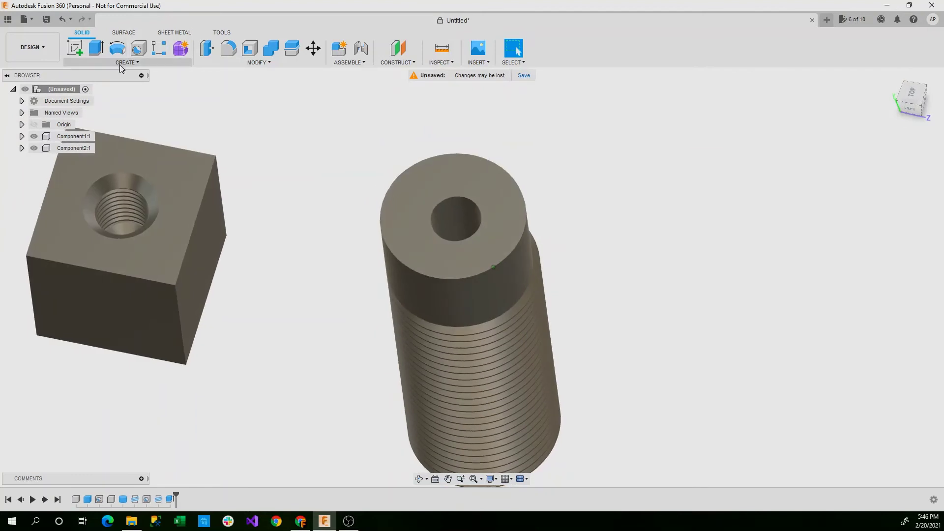
click(119, 64)
click(87, 256)
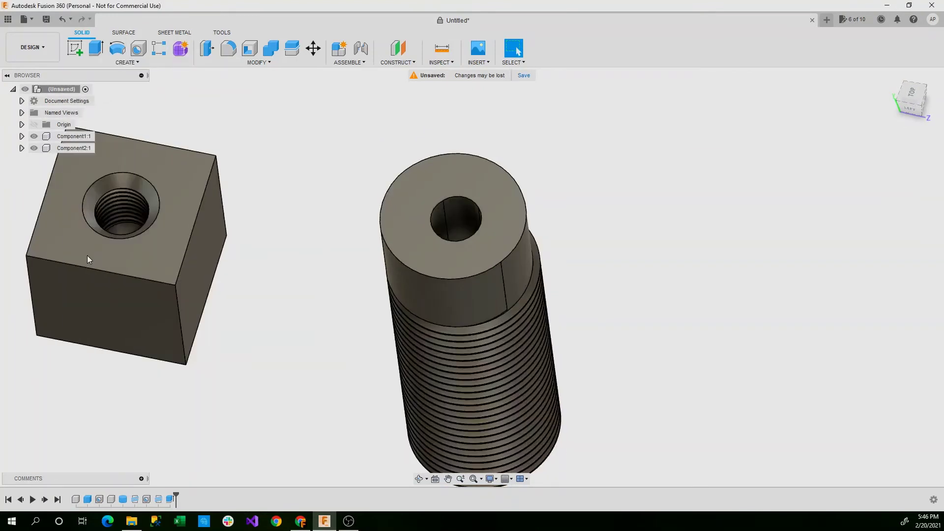
click(428, 258)
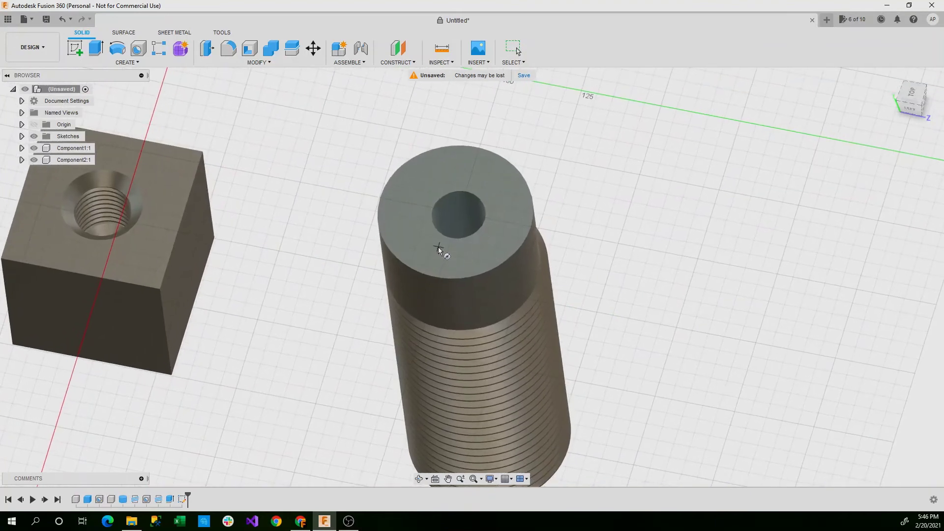
click(462, 212)
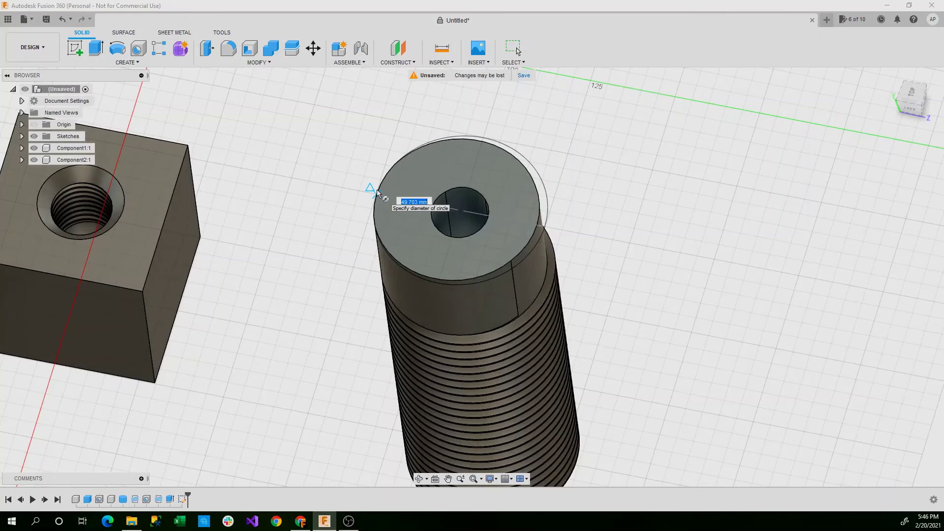
key(Escape)
Delete the 30 mm extrusion from the end of the threaded cylinder.
click(426, 227)
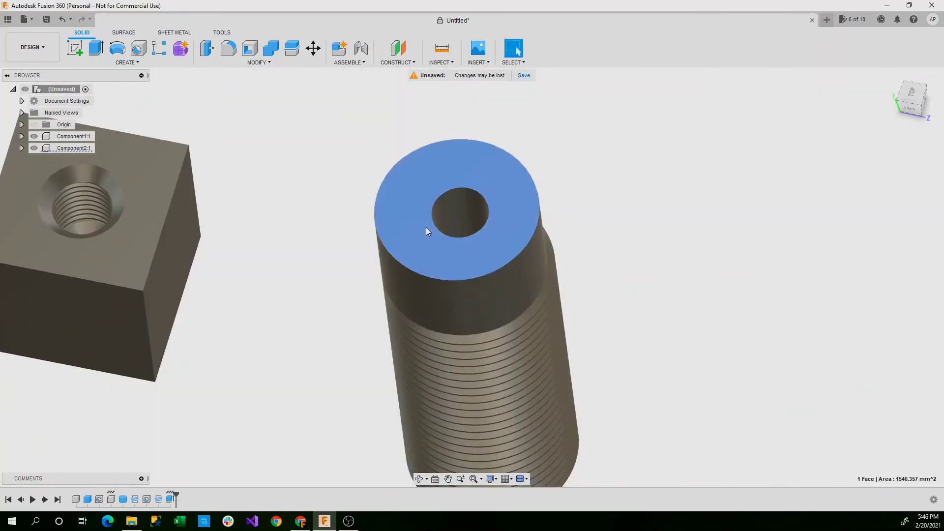
click(170, 500)
key(Delete)
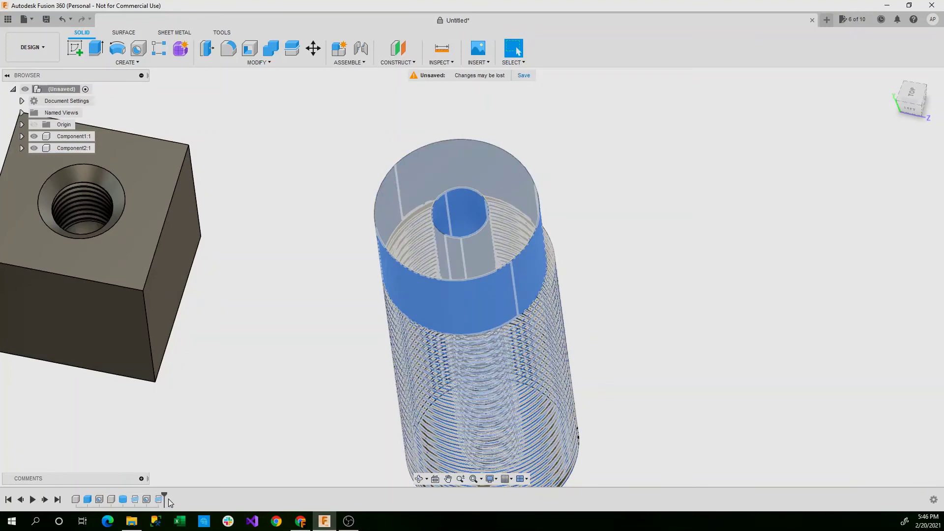
Start a new cylinder on the horizontal origin plane, with a 25 mm diameter base circle in the empty area beside the cube.
shift+middle_drag(91, 265, 121, 72)
click(124, 63)
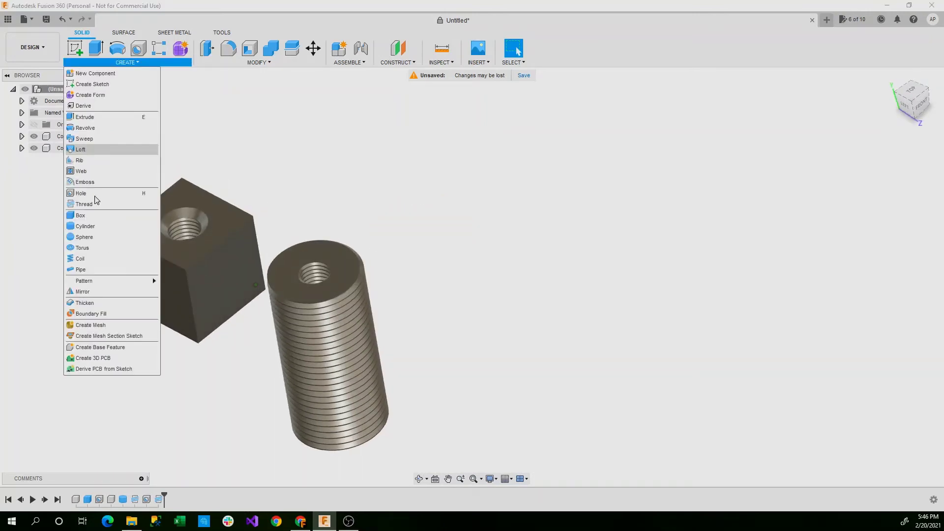
click(91, 227)
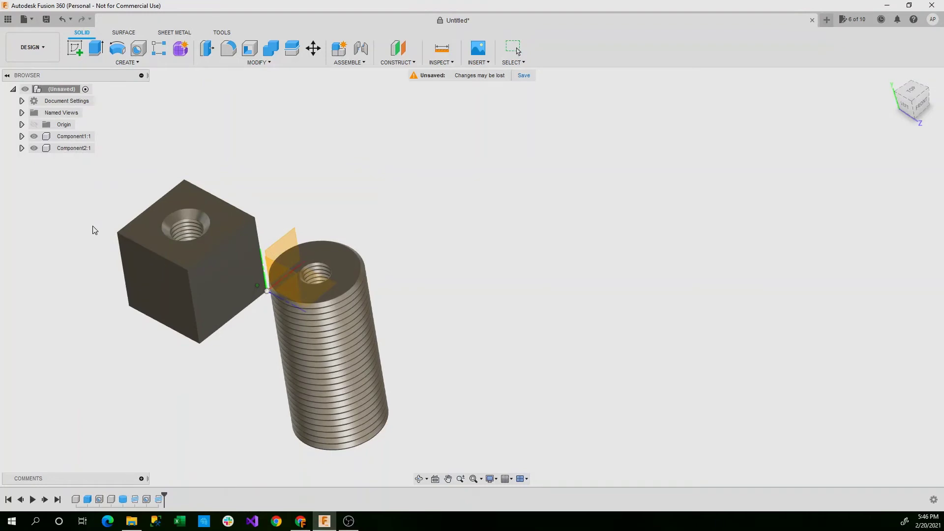
click(266, 288)
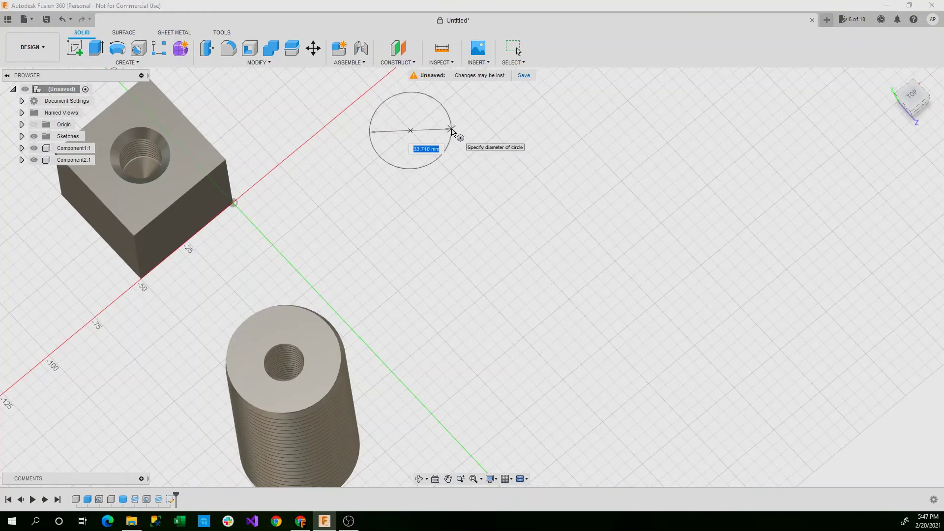
text(25)
key(Tab)
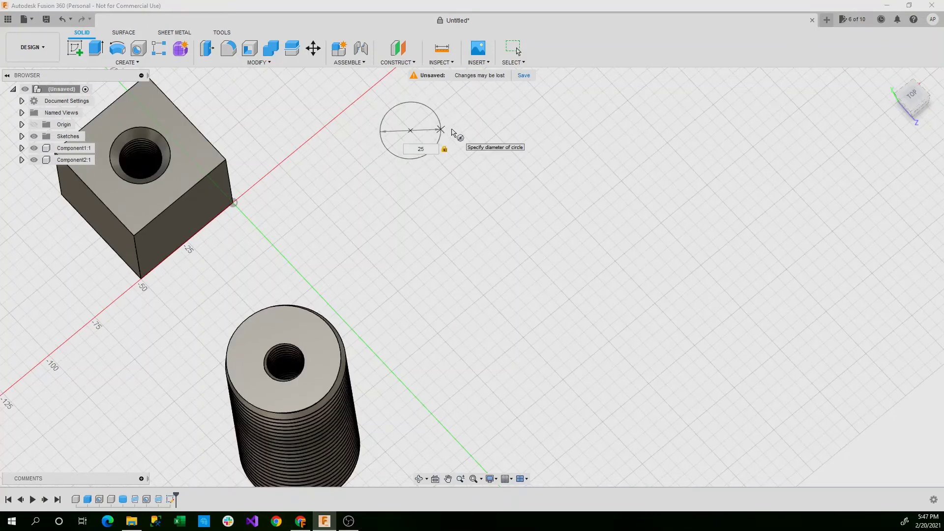
key(Return)
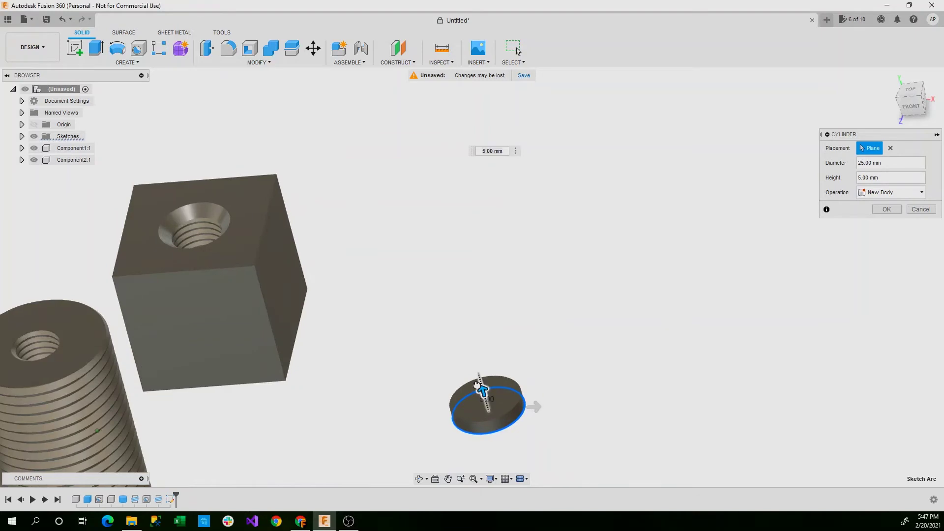
Make the new cylinder 25 mm high and create it as a new component.
drag(476, 384, 469, 344)
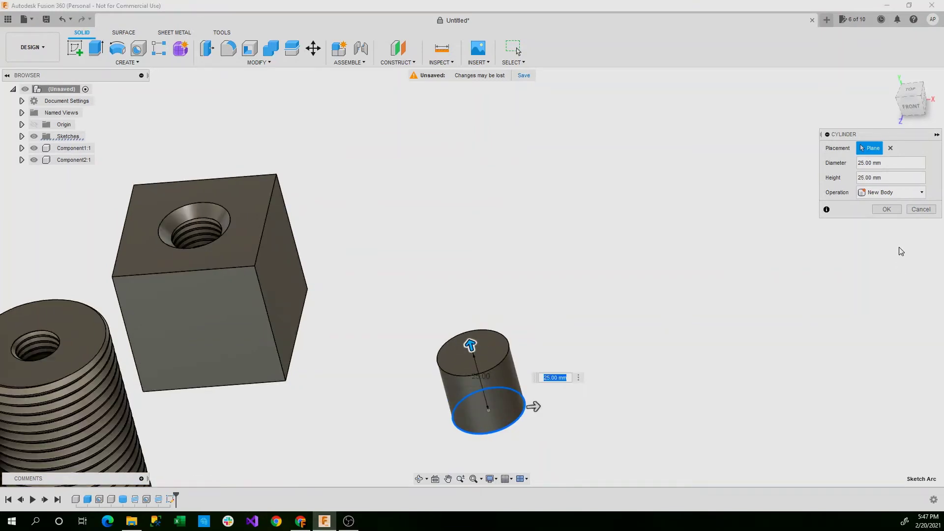
click(886, 195)
click(880, 261)
key(Return)
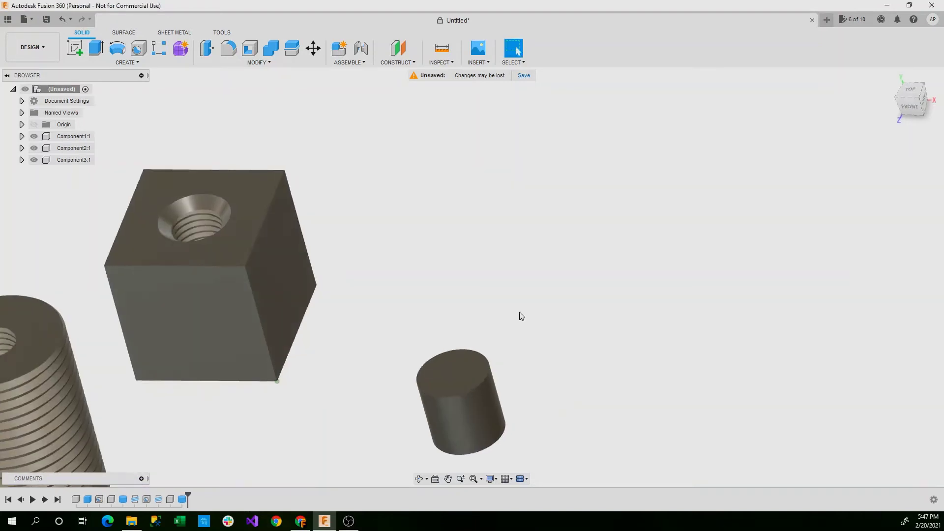
Start a coil on the small cylinder's top face, with a 25 mm diameter base circle centred on that face.
shift+middle_drag(502, 317, 450, 288)
scroll(493, 322, up, 3)
click(127, 62)
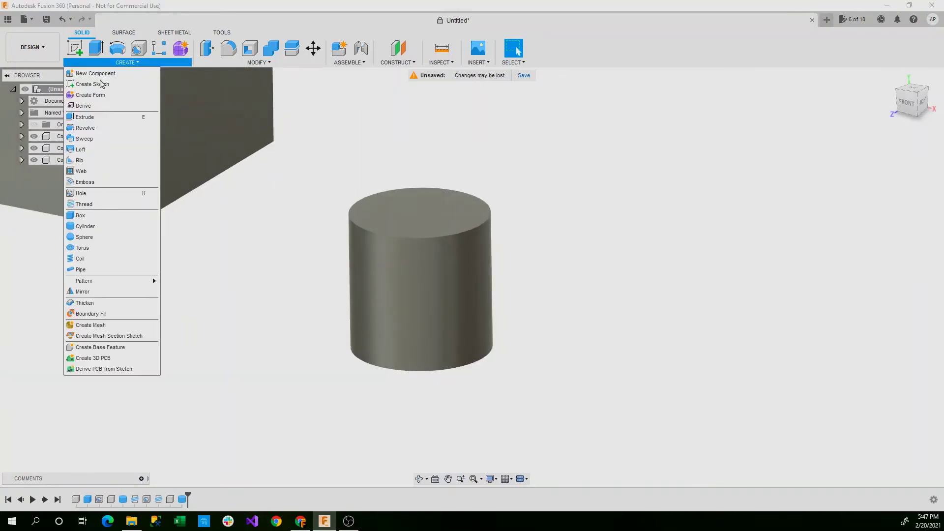
click(100, 84)
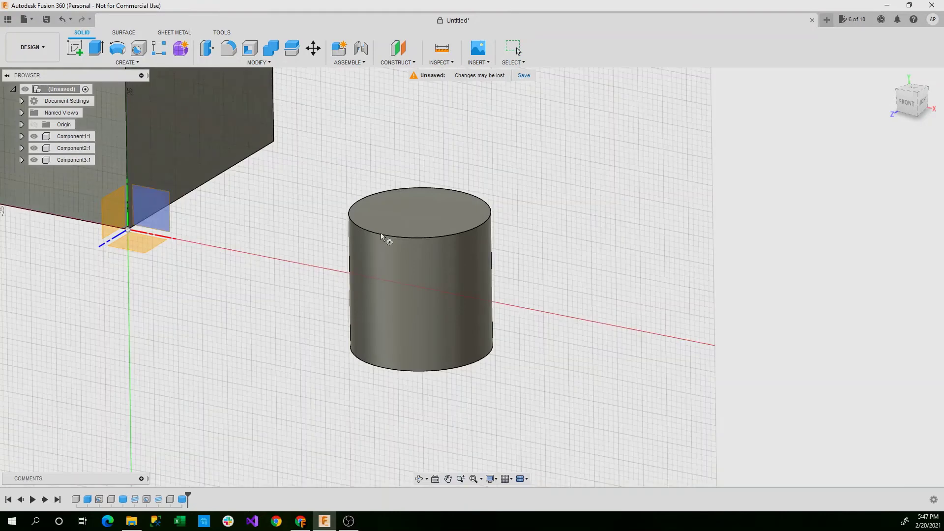
click(392, 222)
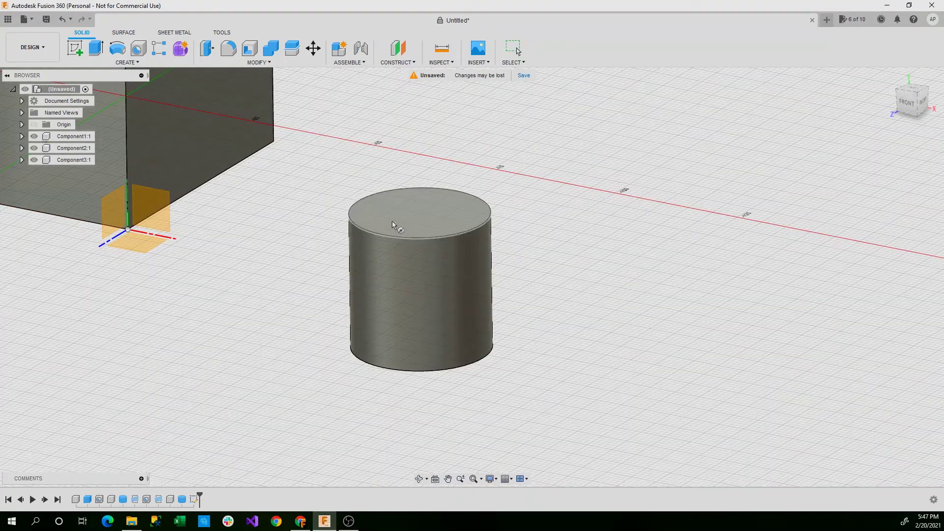
key(c)
click(420, 212)
click(396, 215)
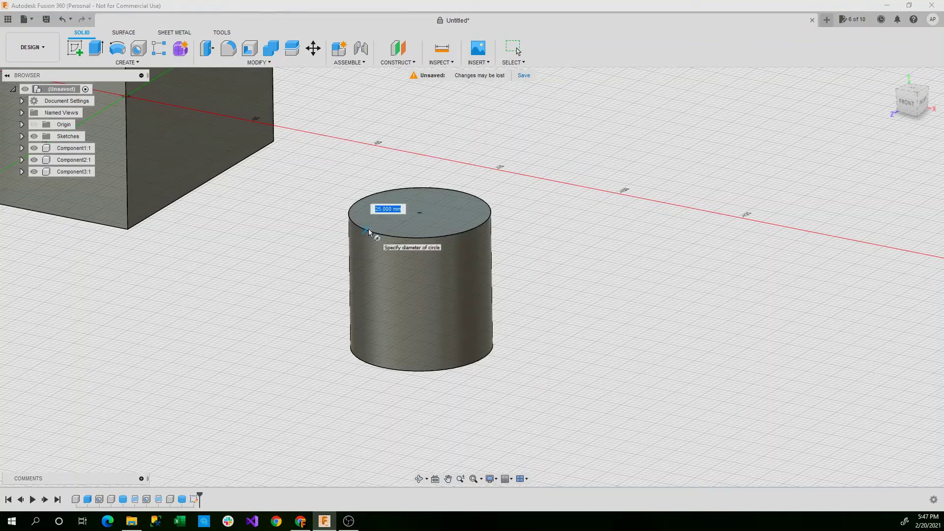
click(368, 228)
key(shift+c)
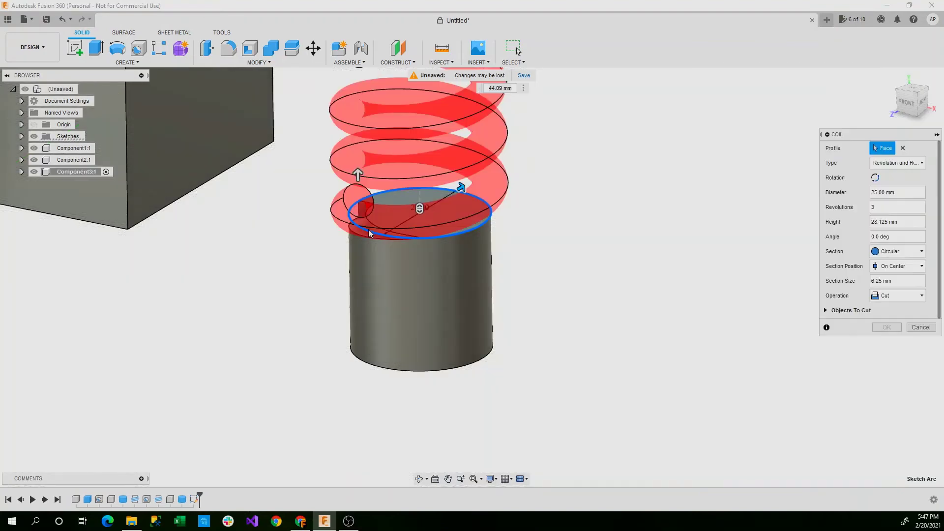
scroll(368, 229, down, 2)
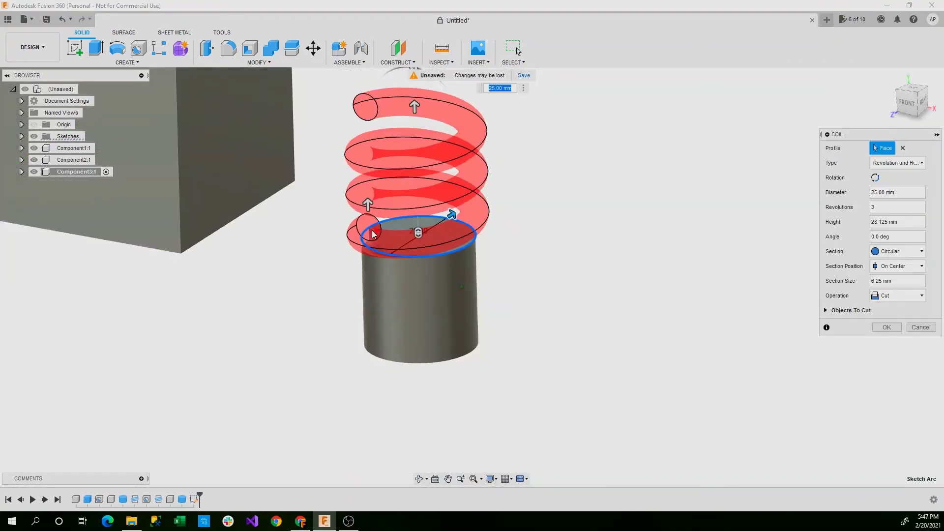
scroll(373, 235, down, 1)
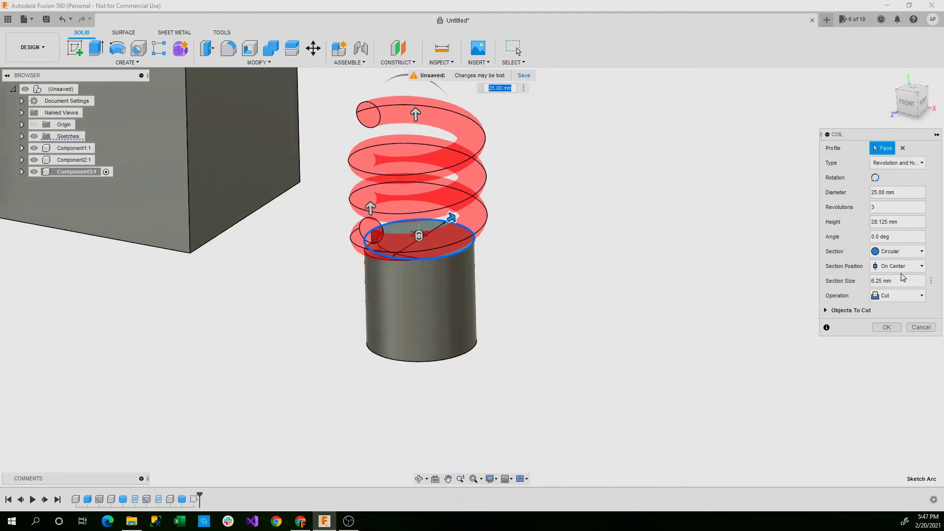
Give the coil a Triangular (Internal) section with a section size of 1 mm.
click(900, 251)
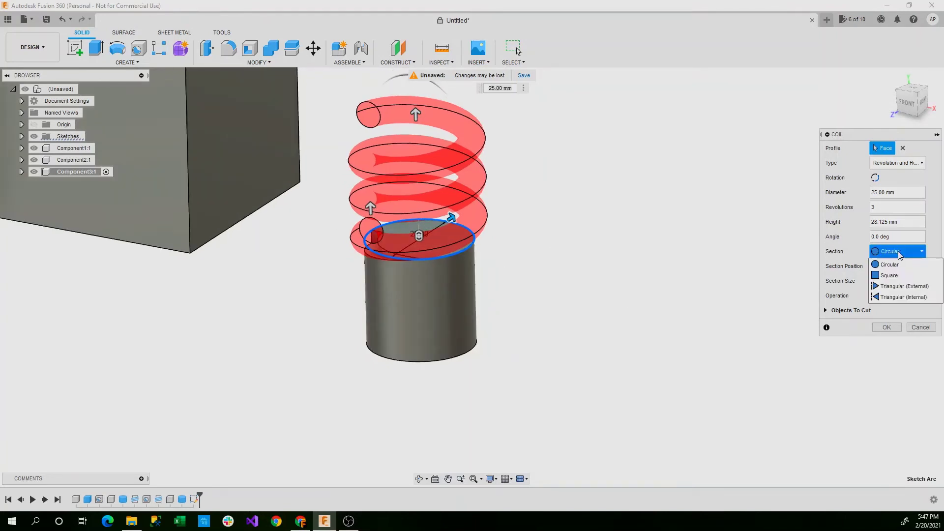
click(891, 297)
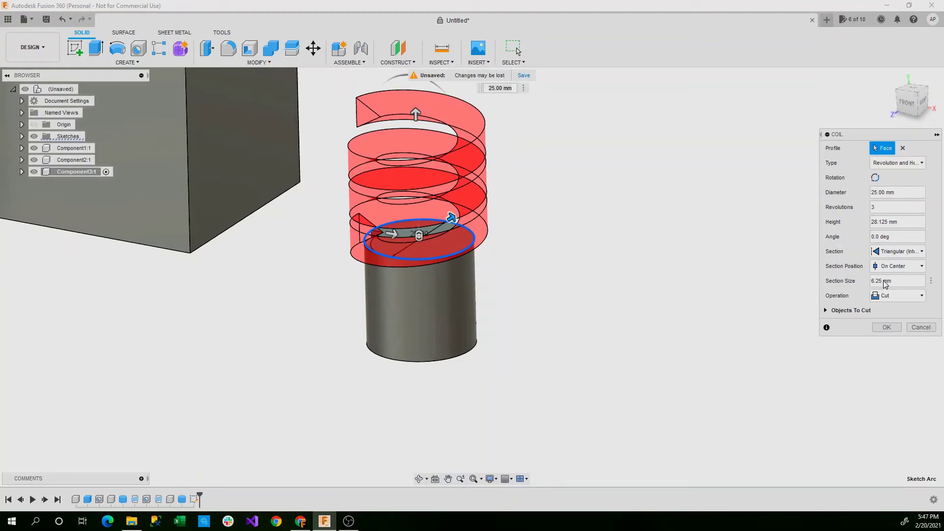
drag(883, 284, 857, 286)
text(1)
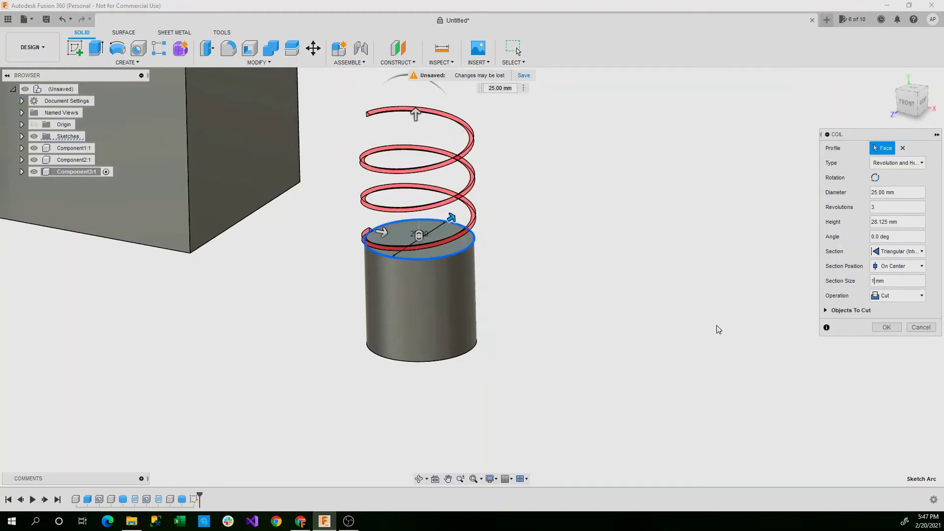
Run the coil down the cylinder with 0.2 revolutions and a height of -25 mm, and apply it as a cut.
drag(415, 116, 422, 372)
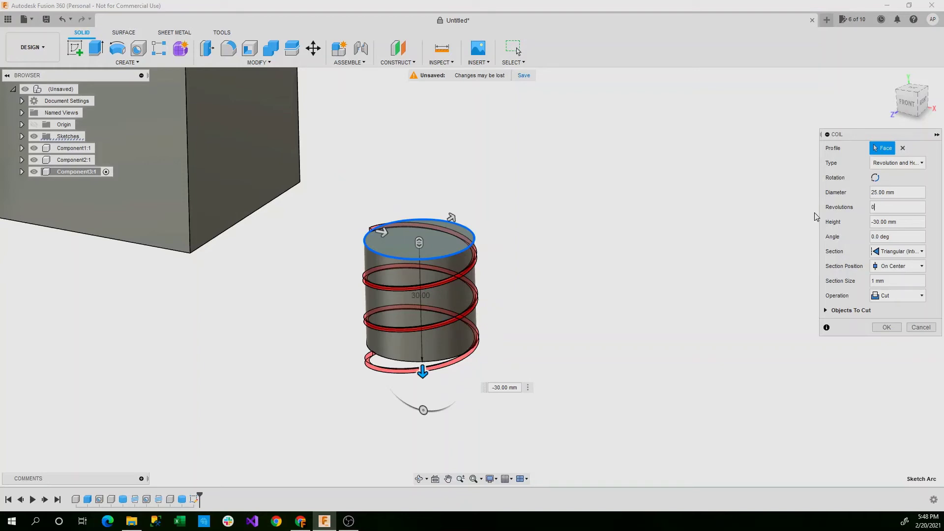
text(.2)
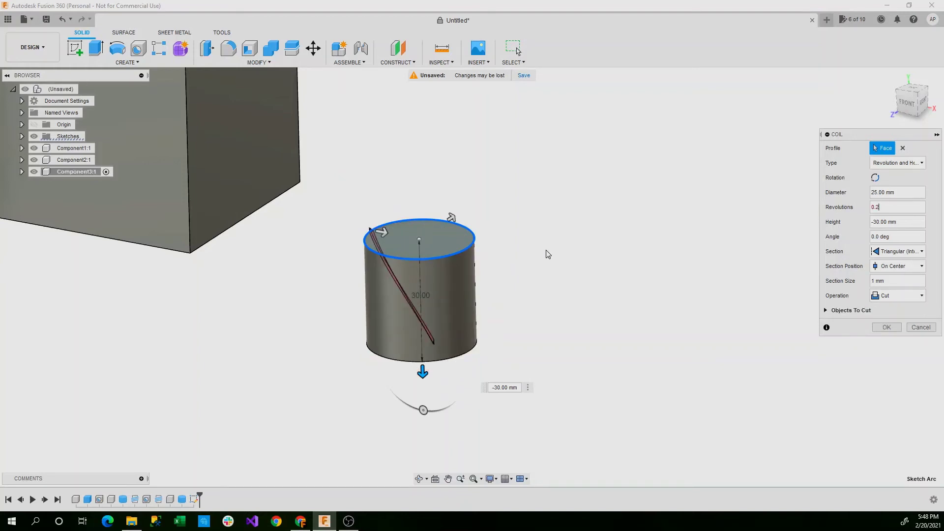
shift+middle_drag(537, 245, 259, 252)
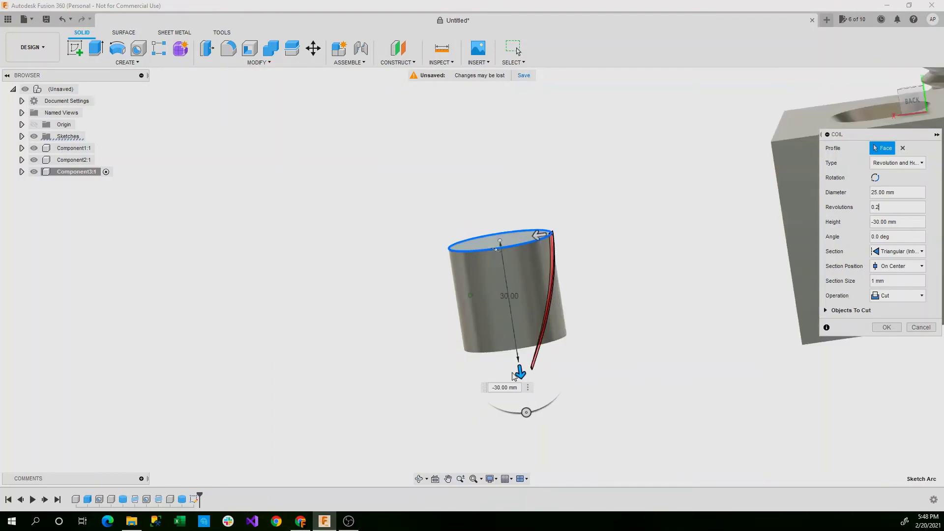
drag(514, 376, 511, 351)
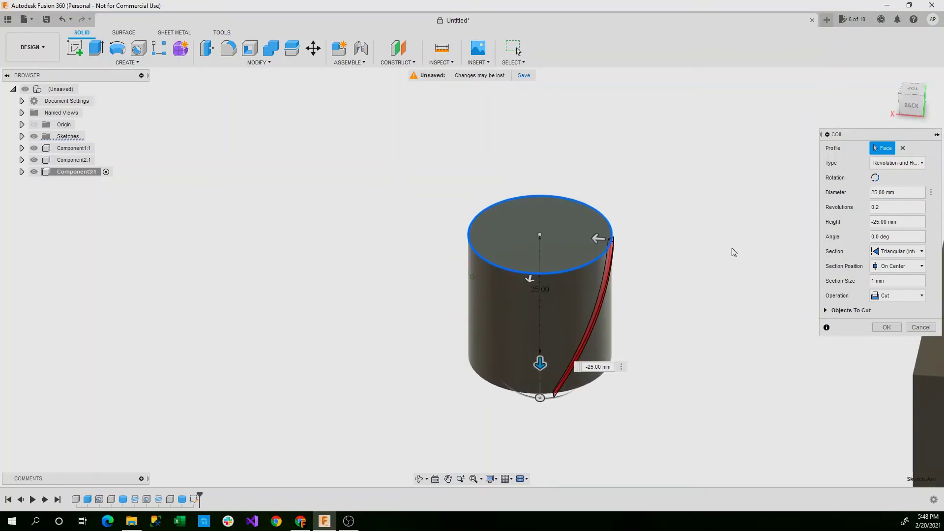
shift+middle_drag(732, 248, 715, 272)
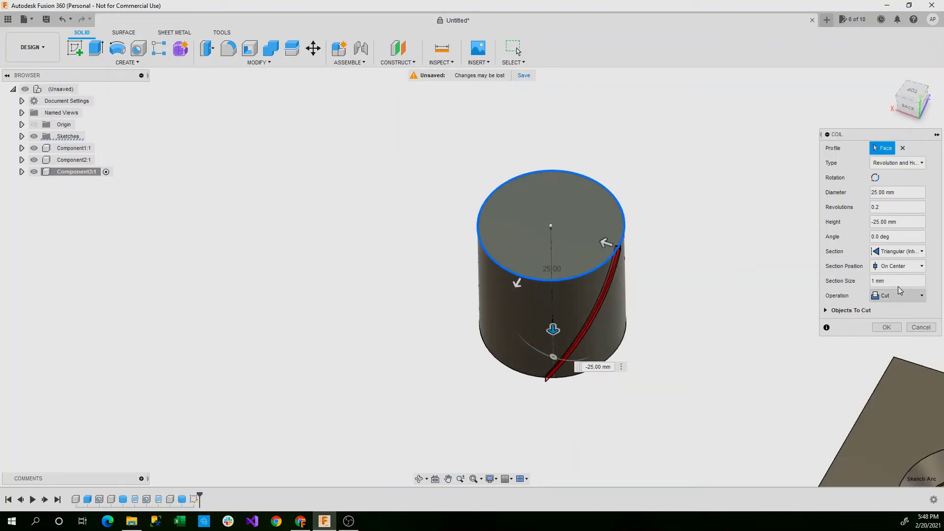
click(886, 327)
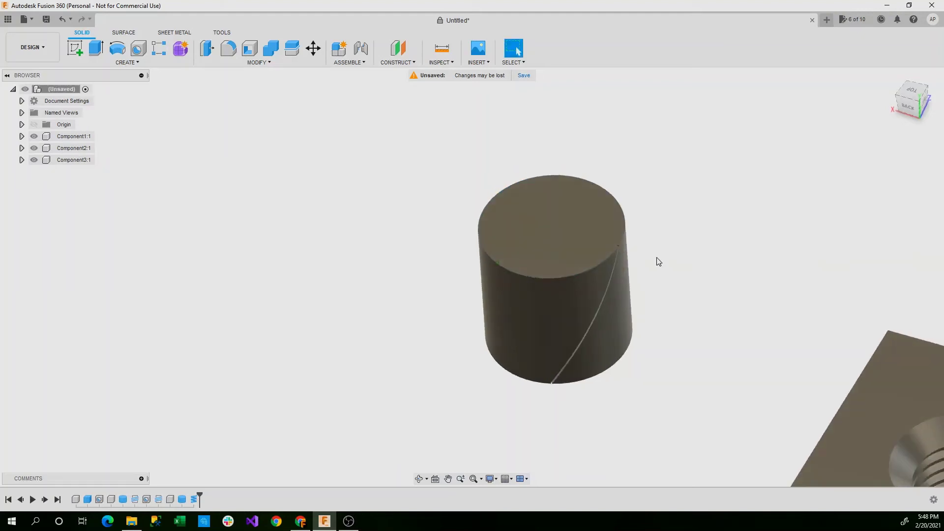
Hide the cube and the threaded cylinder components so only the small grooved cylinder is displayed.
shift+middle_drag(659, 261, 724, 299)
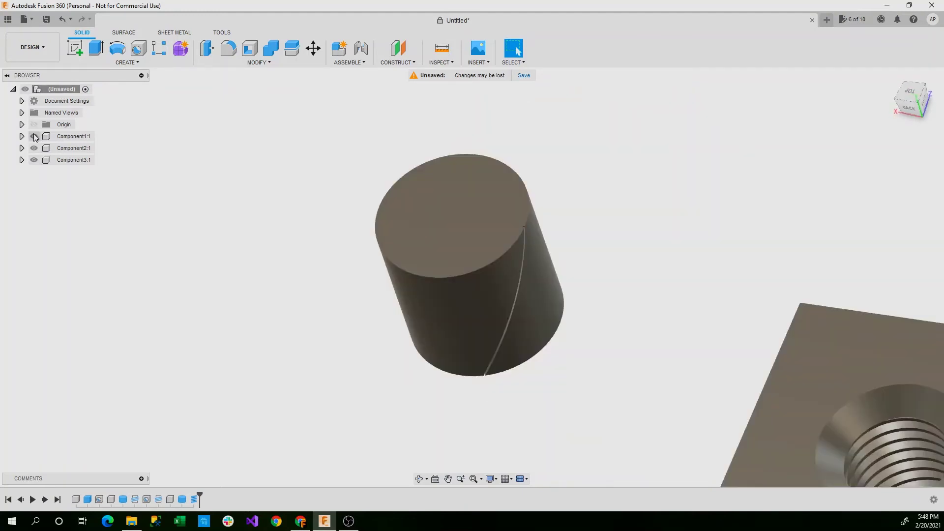
click(34, 136)
click(33, 148)
shift+middle_drag(350, 212, 388, 195)
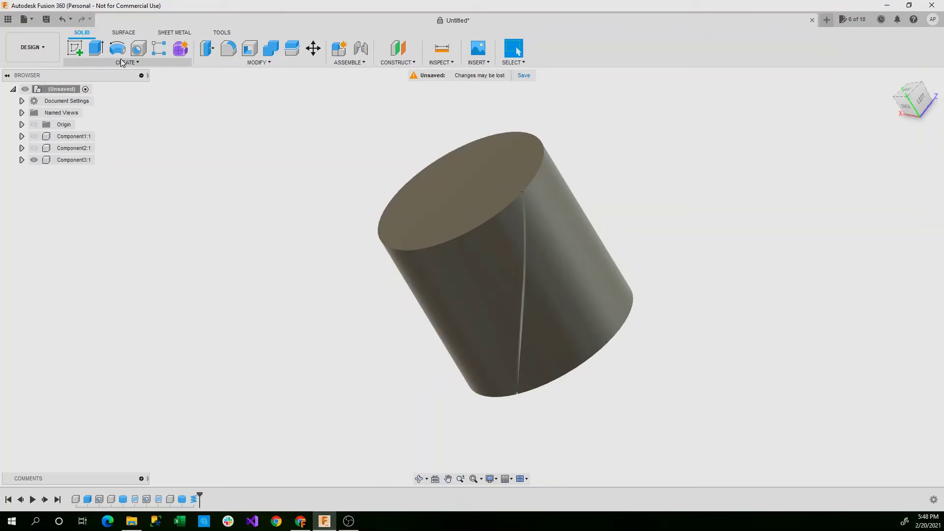
click(122, 63)
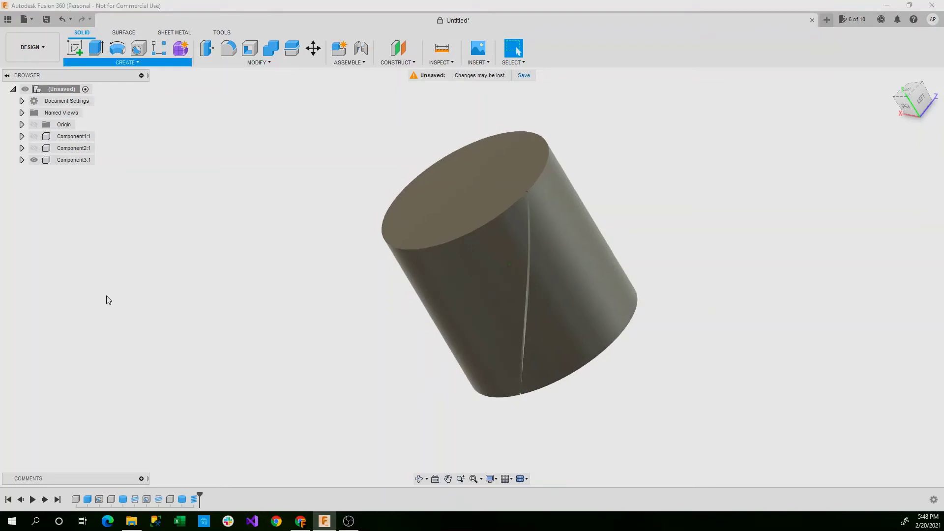
click(107, 296)
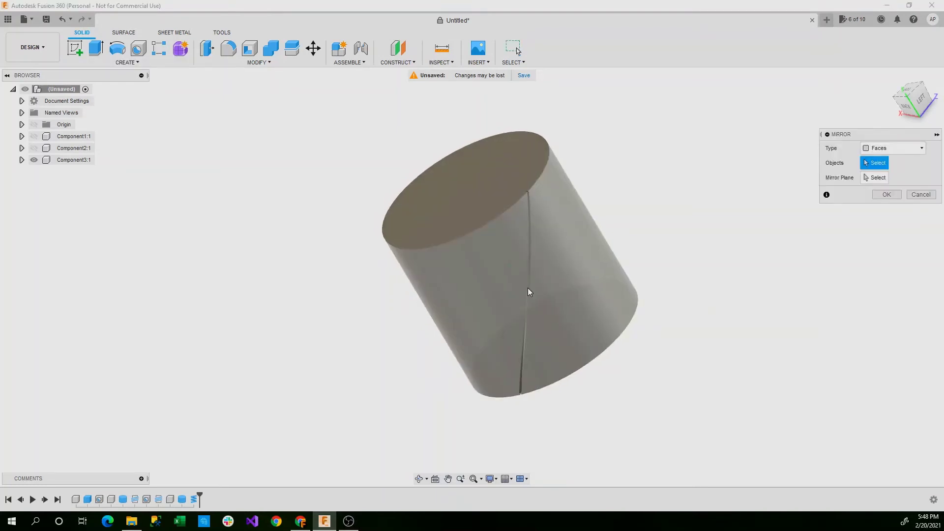
click(193, 499)
scroll(742, 352, down, 1)
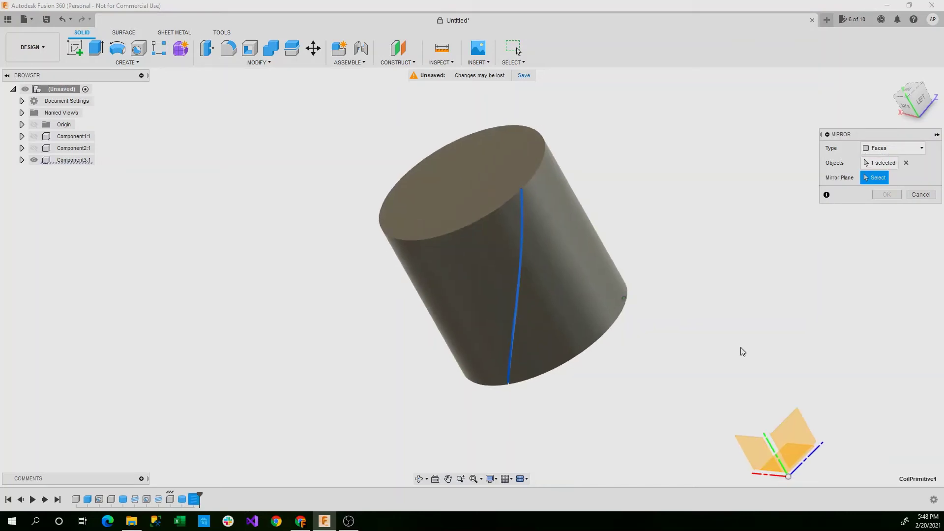
shift+middle_drag(742, 352, 653, 348)
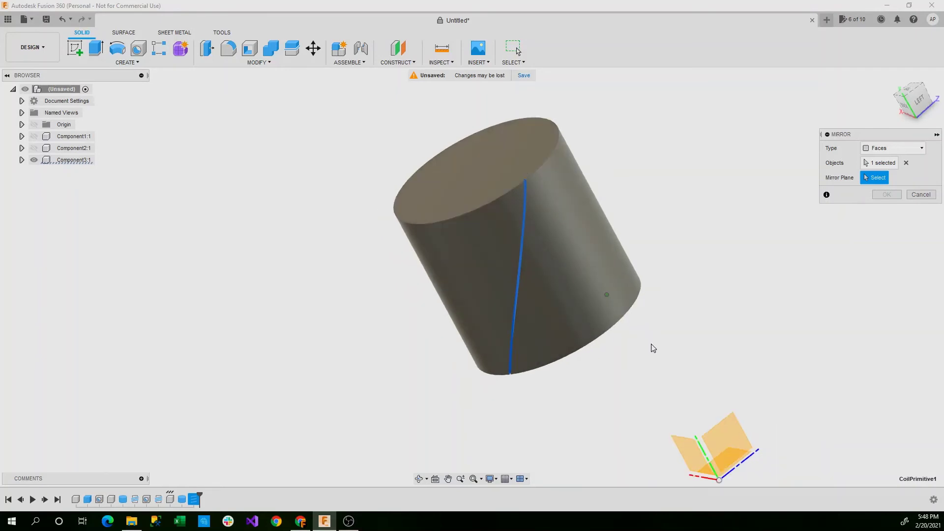
shift+middle_drag(653, 349, 520, 404)
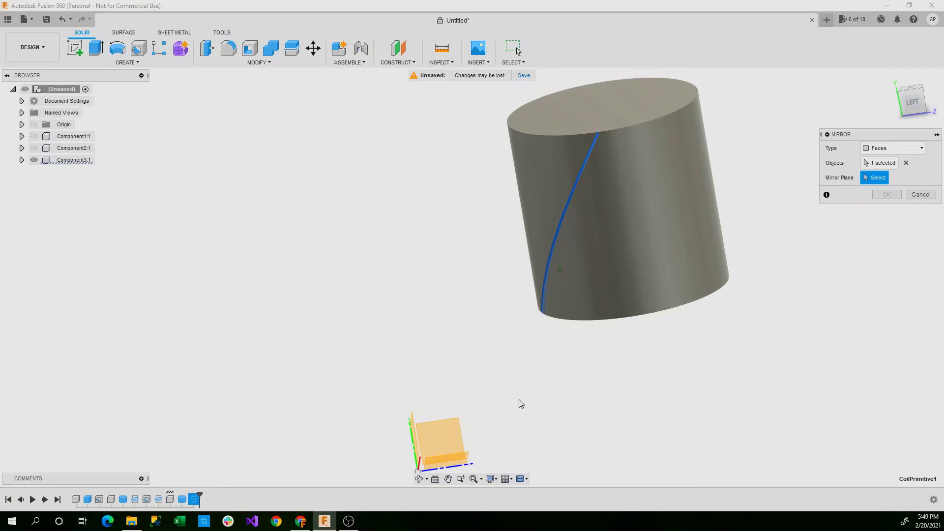
click(415, 439)
shift+middle_drag(461, 315, 562, 244)
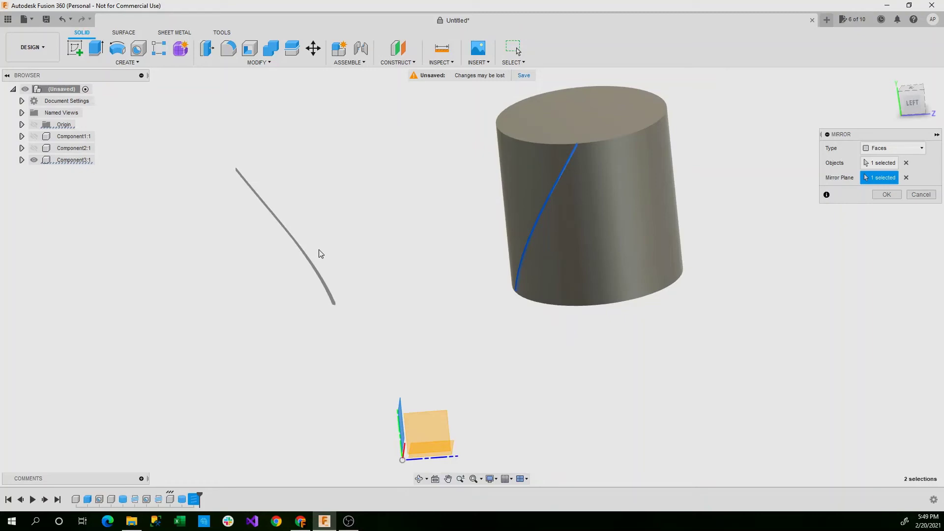
key(Escape)
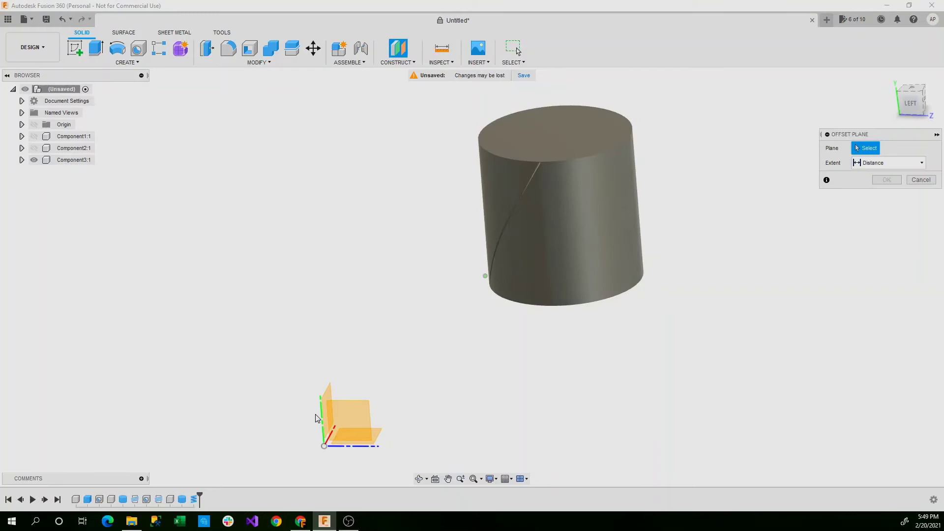
Create a construction plane offset 25 mm from the XY plane, in line with the small cylinder's centre.
shift+middle_drag(316, 414, 315, 405)
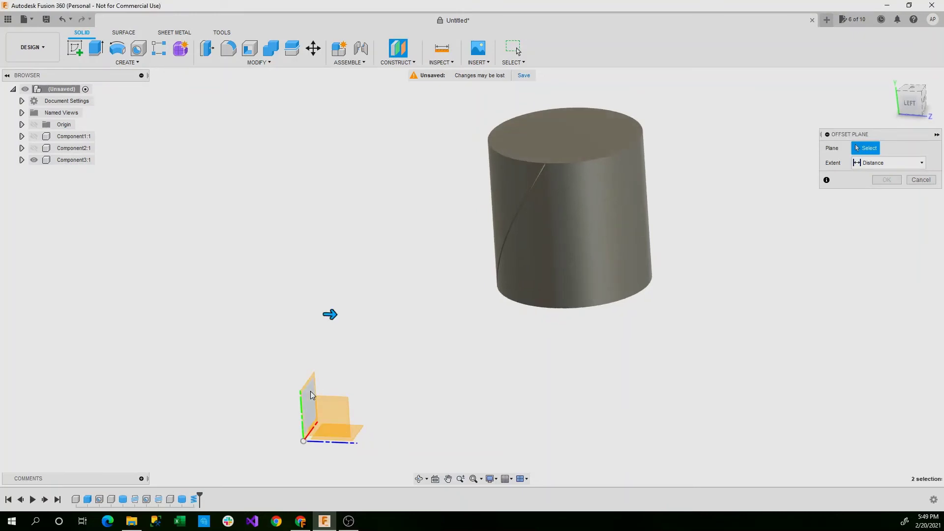
click(311, 392)
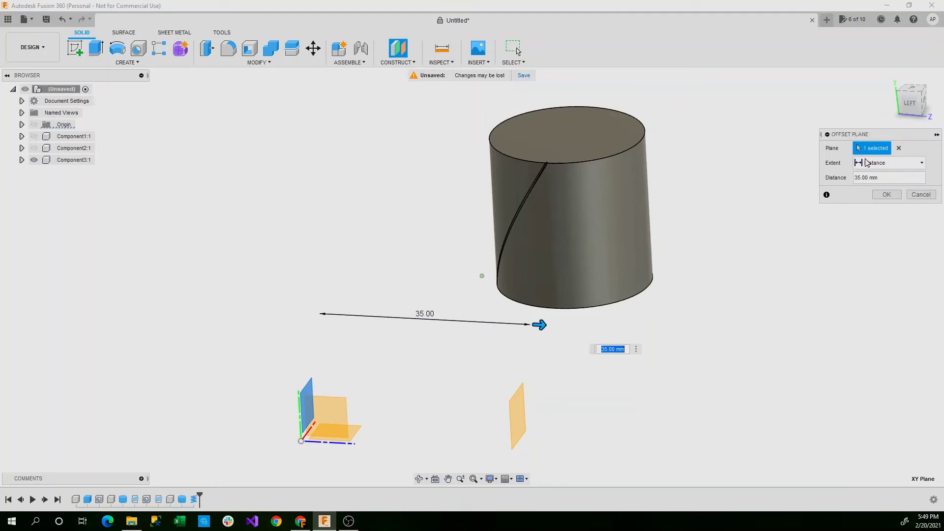
click(912, 88)
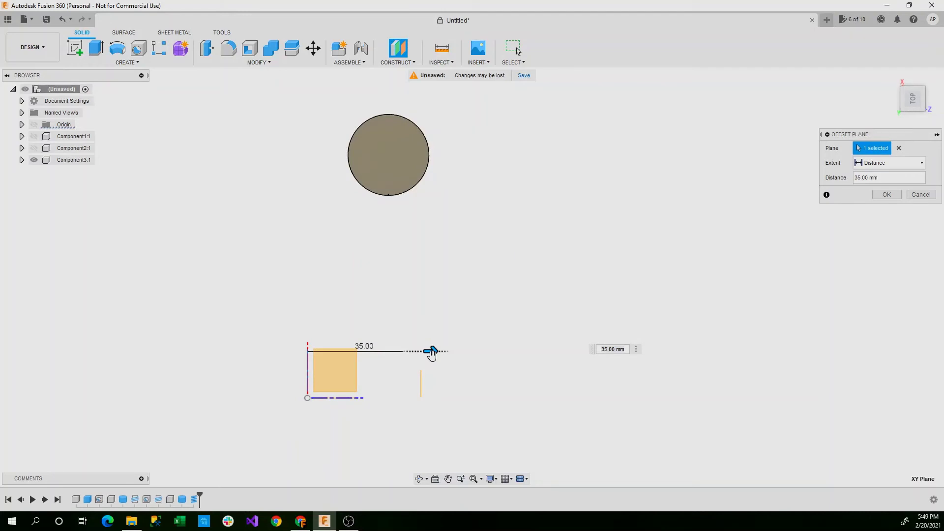
drag(432, 353, 408, 350)
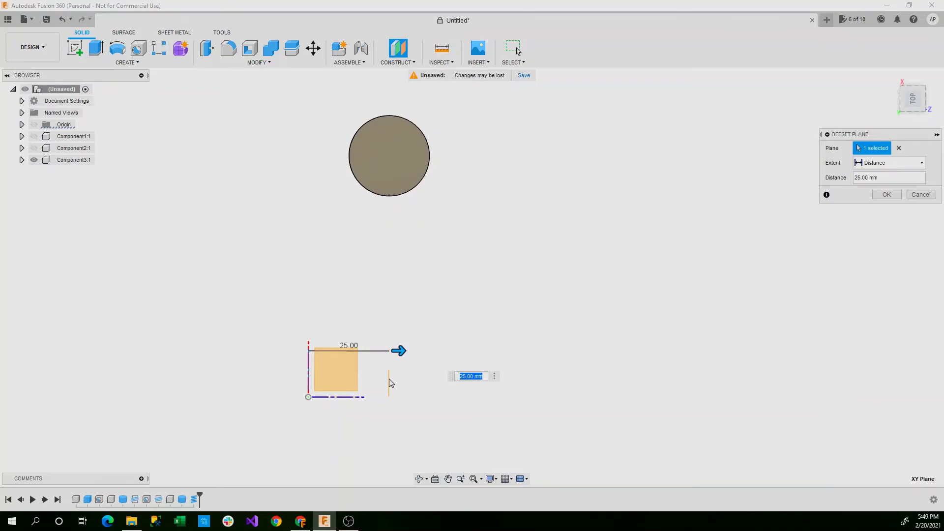
key(Return)
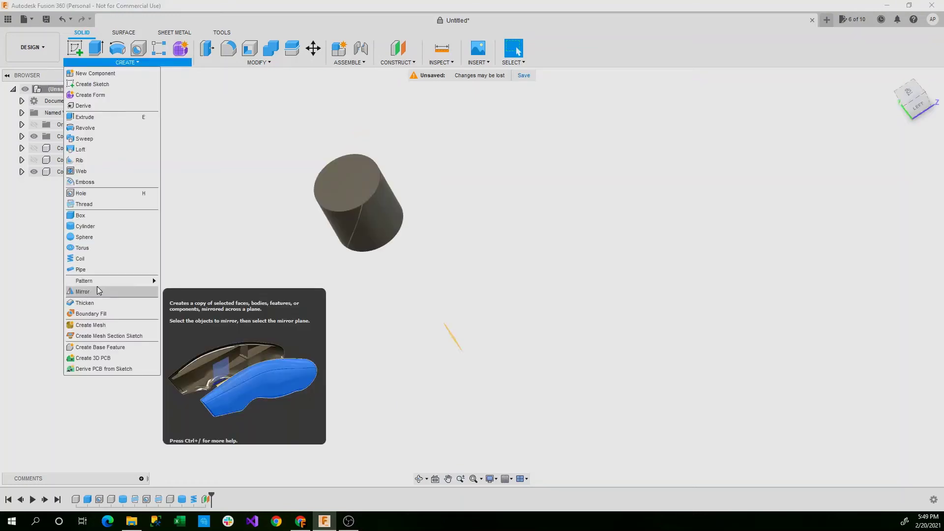
Mirror the coil groove across the offset construction plane with the object type Faces.
click(97, 290)
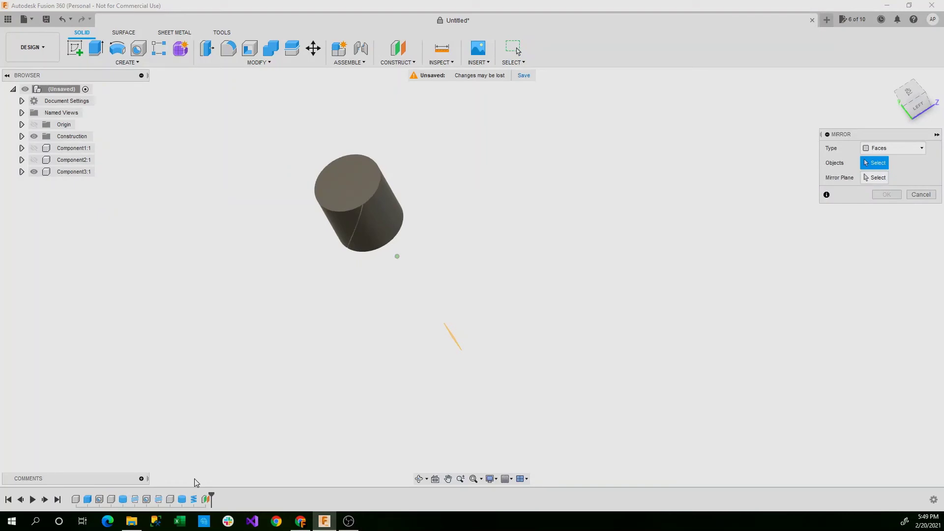
click(194, 500)
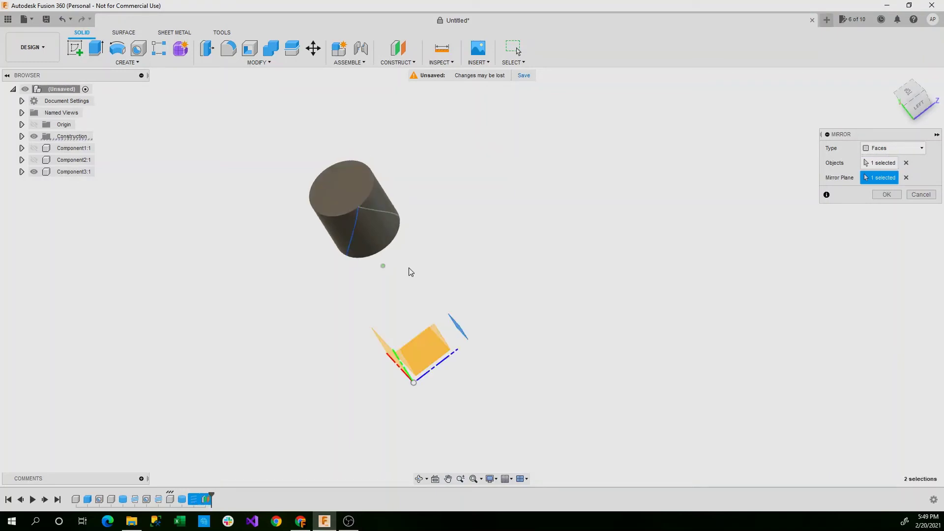
shift+middle_drag(409, 269, 371, 253)
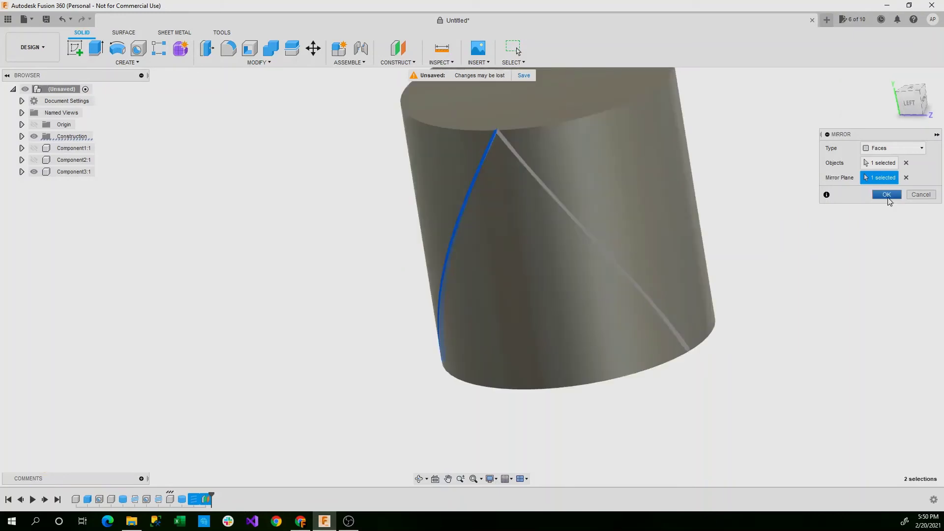
click(886, 195)
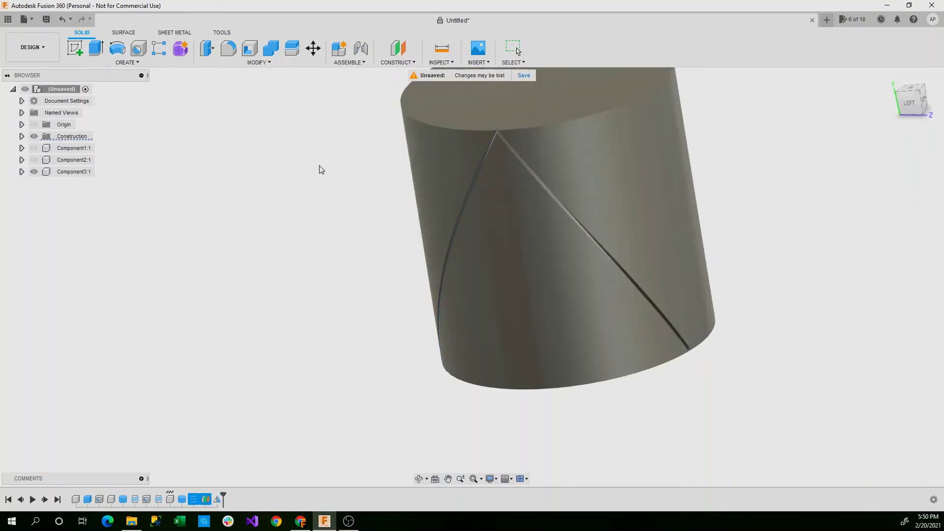
click(126, 62)
mouse_move(99, 281)
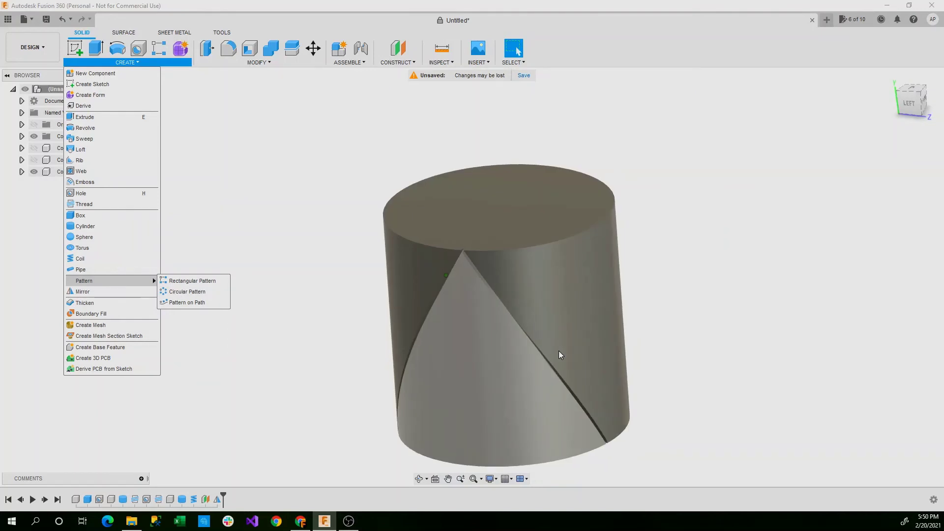
click(104, 78)
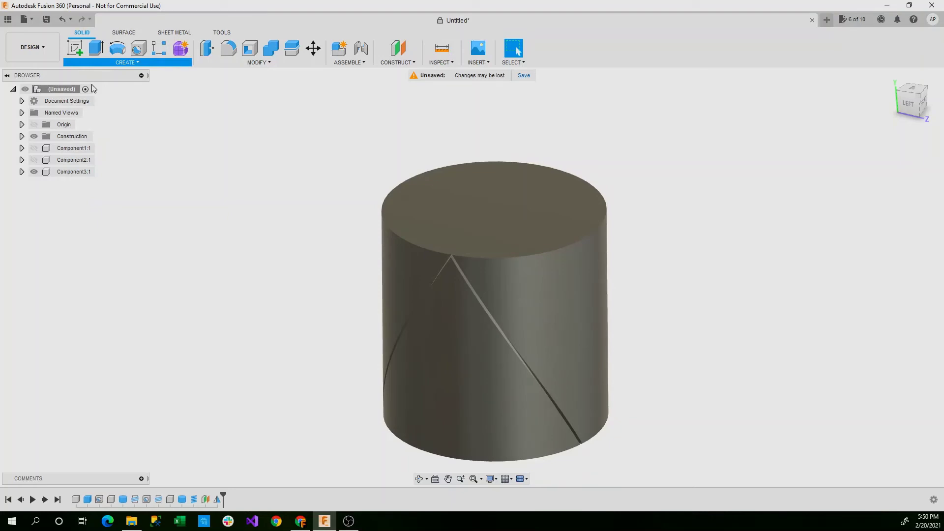
click(75, 48)
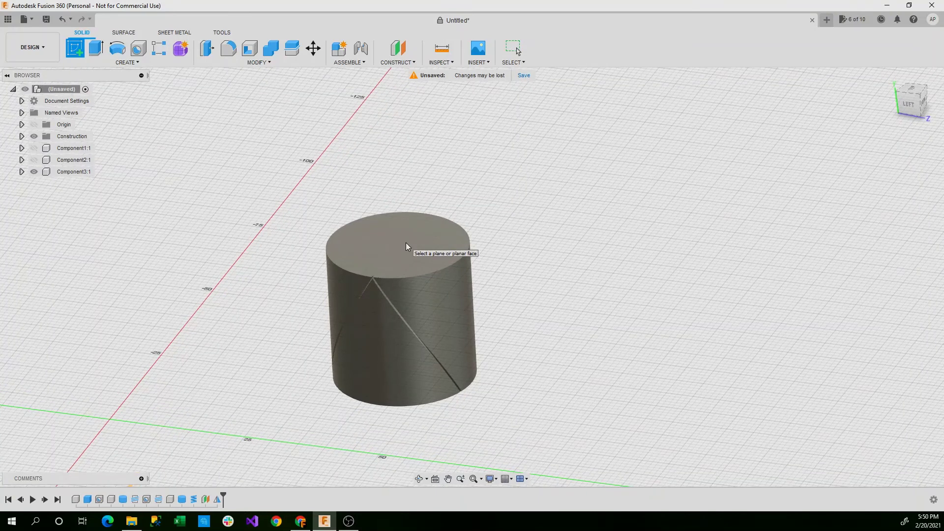
scroll(406, 243, up, 1)
shift+middle_drag(405, 243, 373, 246)
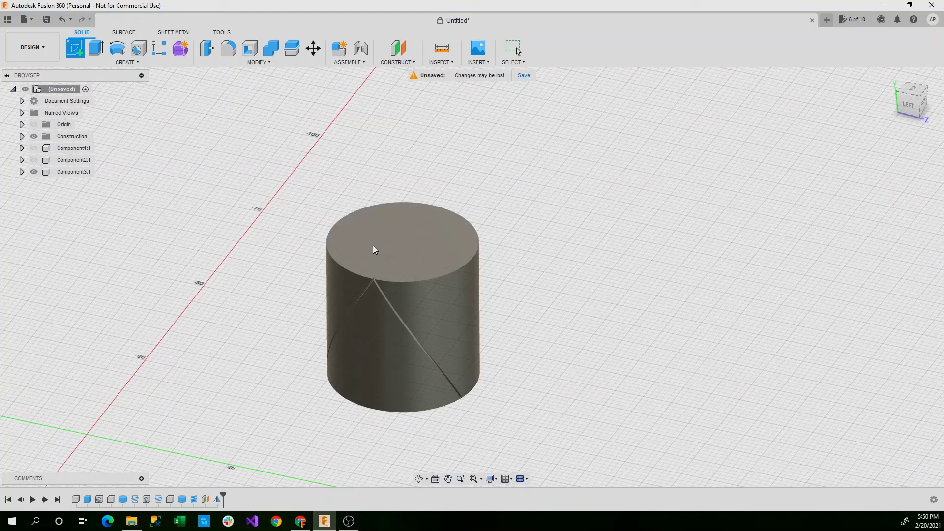
Add a simple hole at the centre of the small cylinder's top face.
click(373, 249)
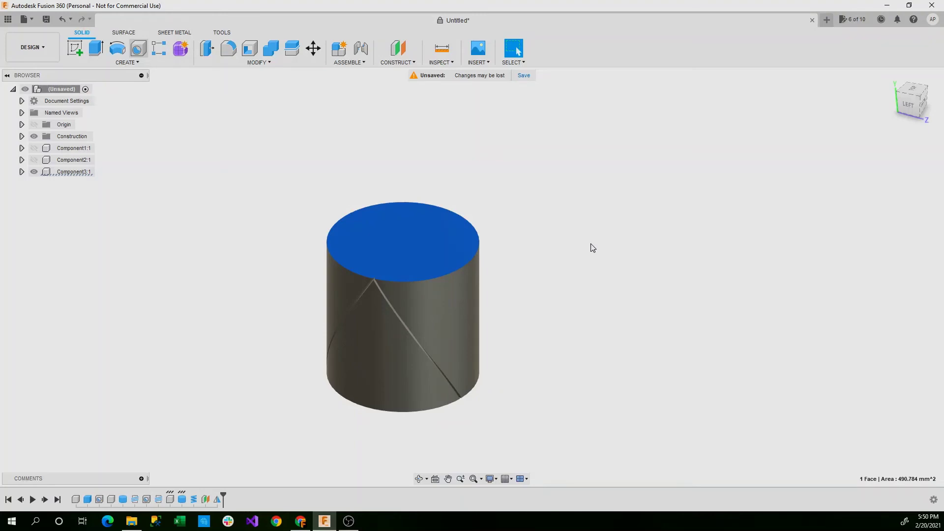
key(h)
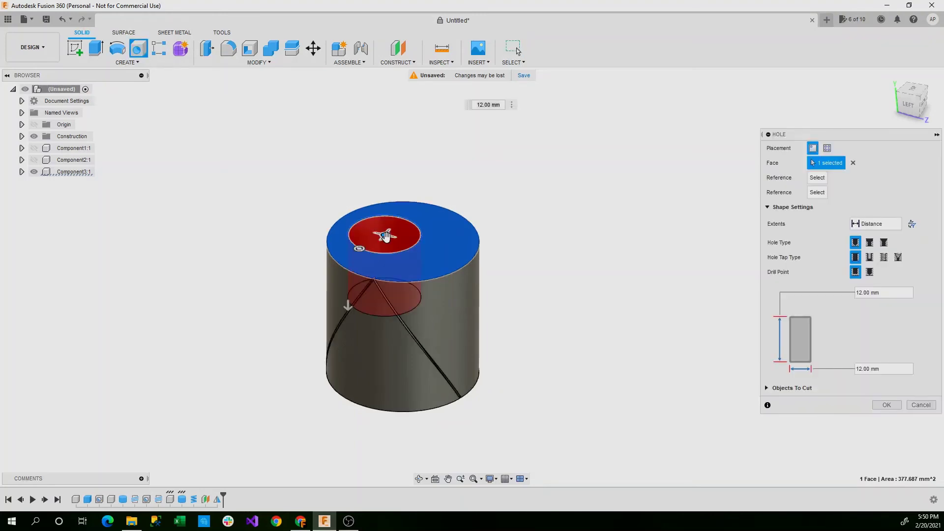
drag(386, 237, 403, 241)
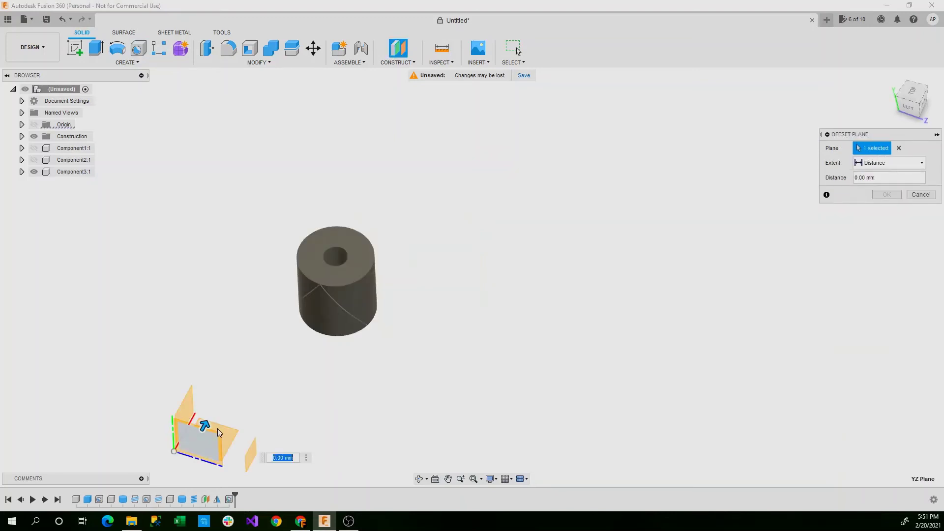
Offset a plane from the YZ plane to the cylinder's centre and sketch an axis line upward from the hole's centre on it.
drag(220, 433, 338, 268)
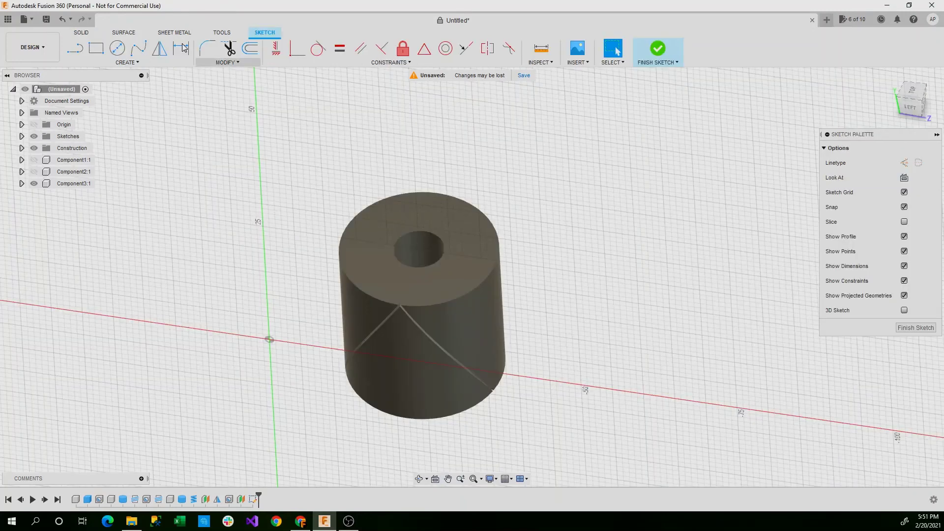
key(l)
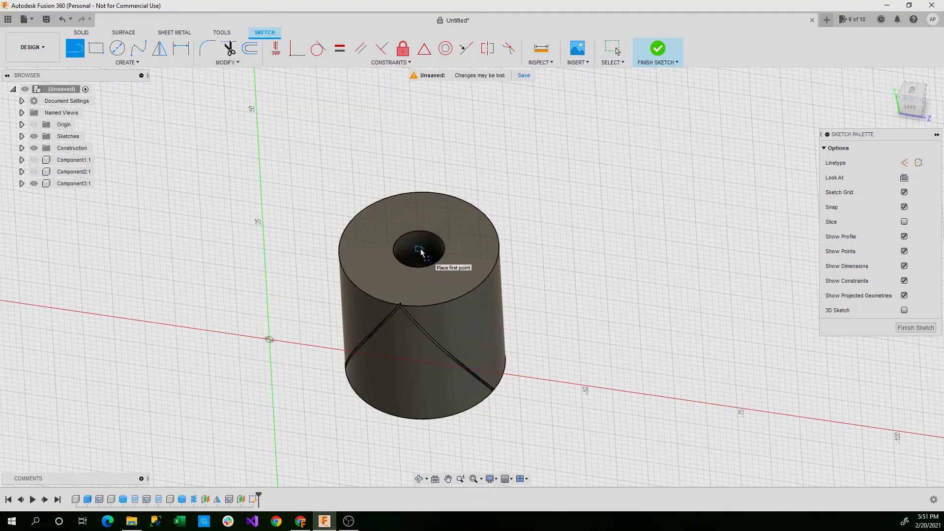
click(419, 249)
click(411, 106)
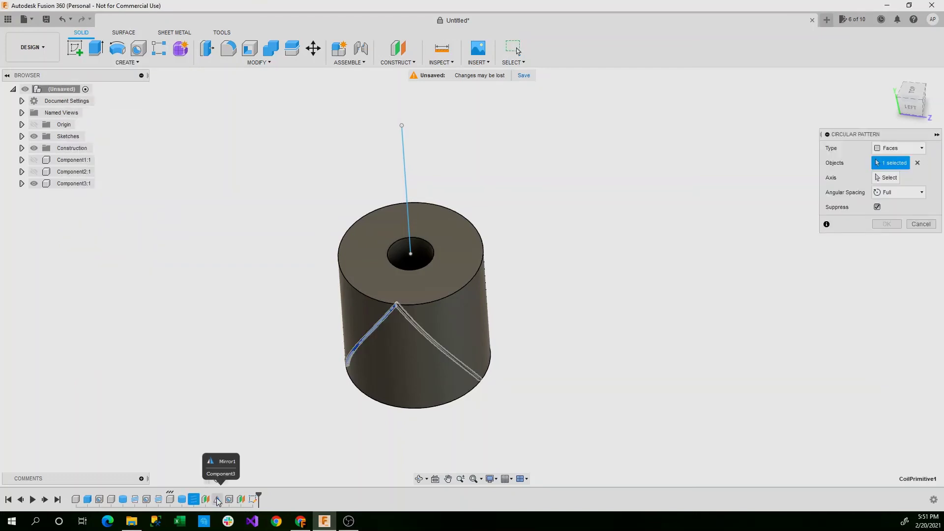
Circular-pattern the coil and mirrored grooves around the sketched axis line with full angular spacing and a quantity of 17.
click(218, 500)
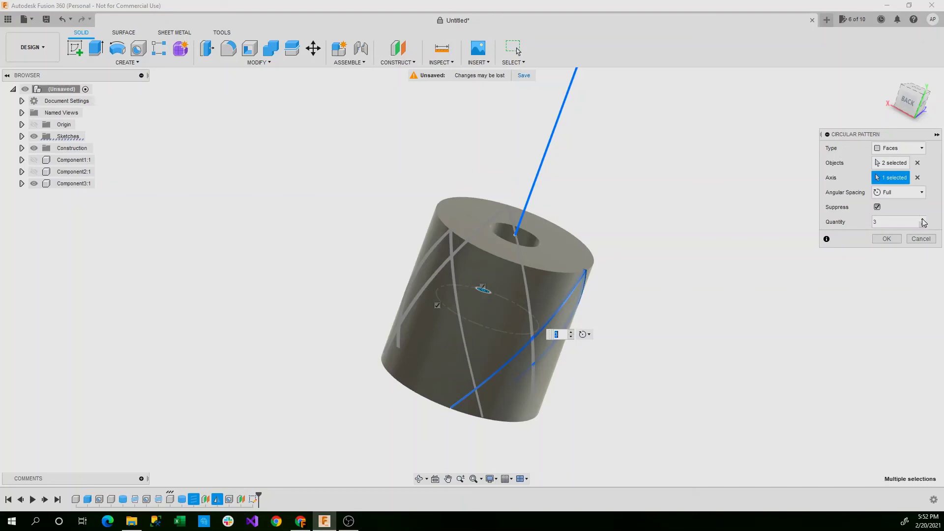
text(14)
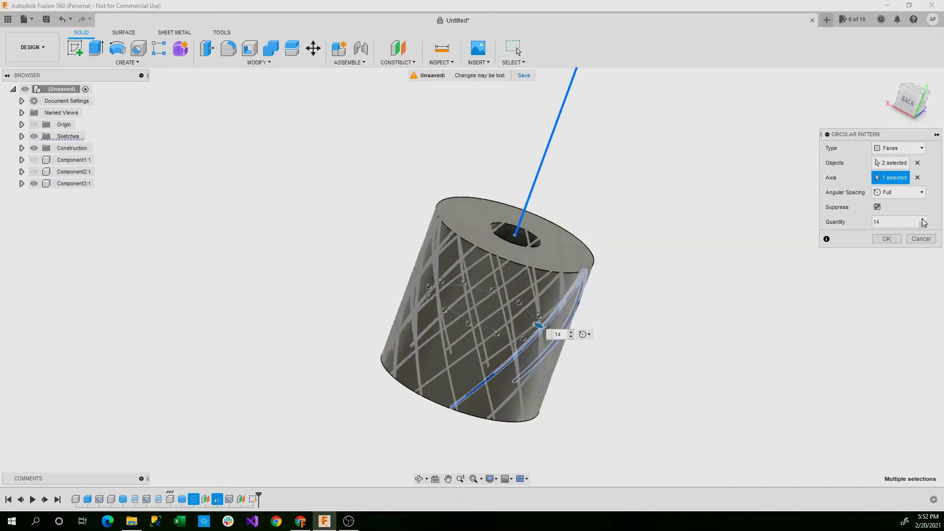
click(923, 220)
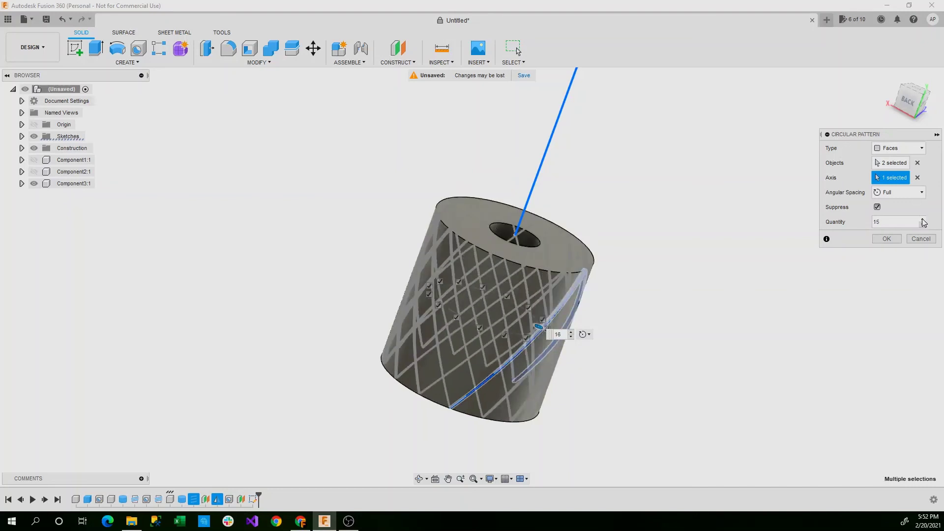
click(923, 220)
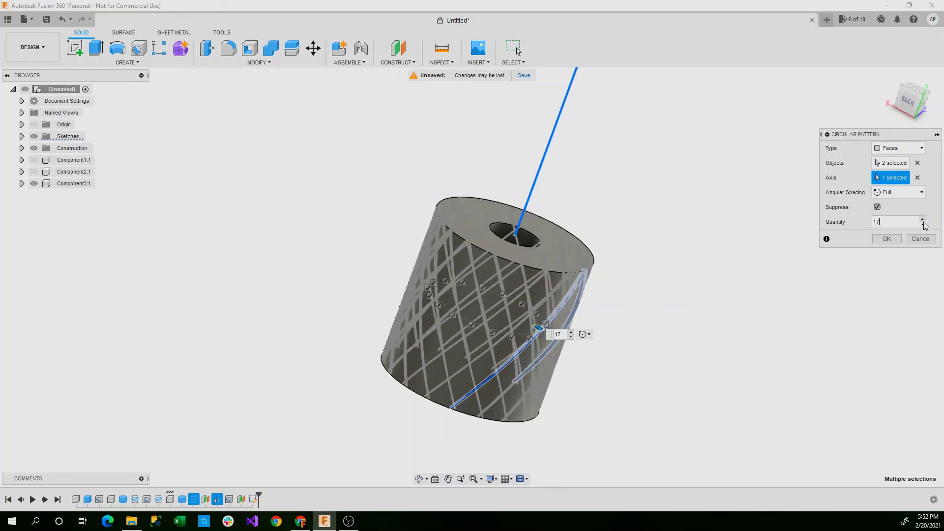
shift+middle_drag(534, 311, 501, 313)
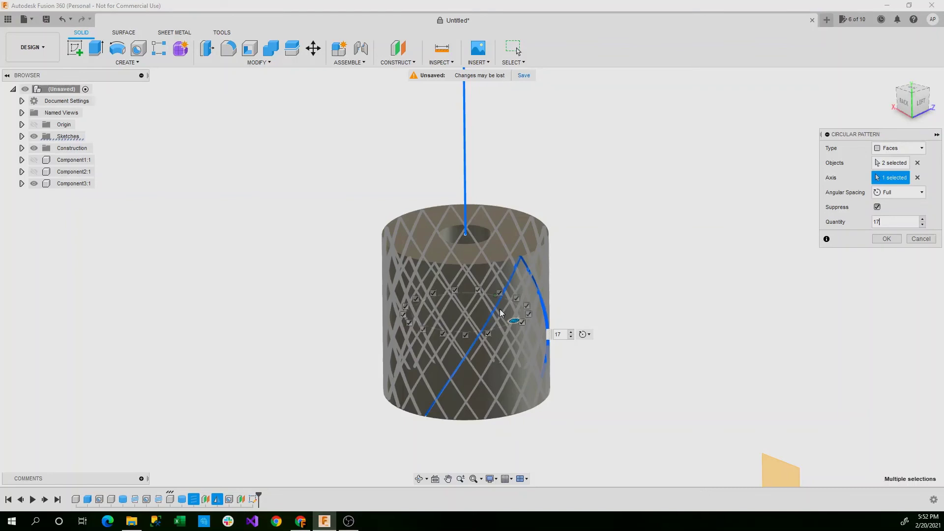
shift+middle_drag(501, 314, 459, 340)
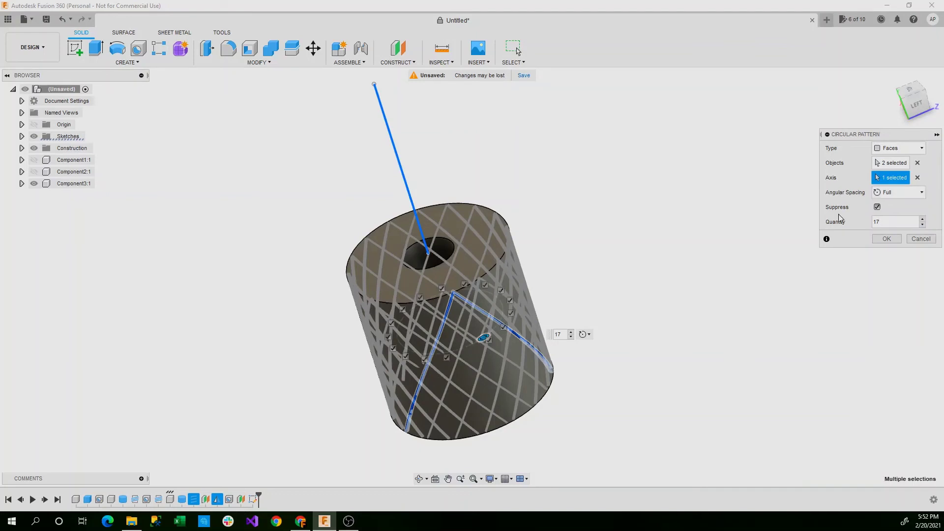
key(Return)
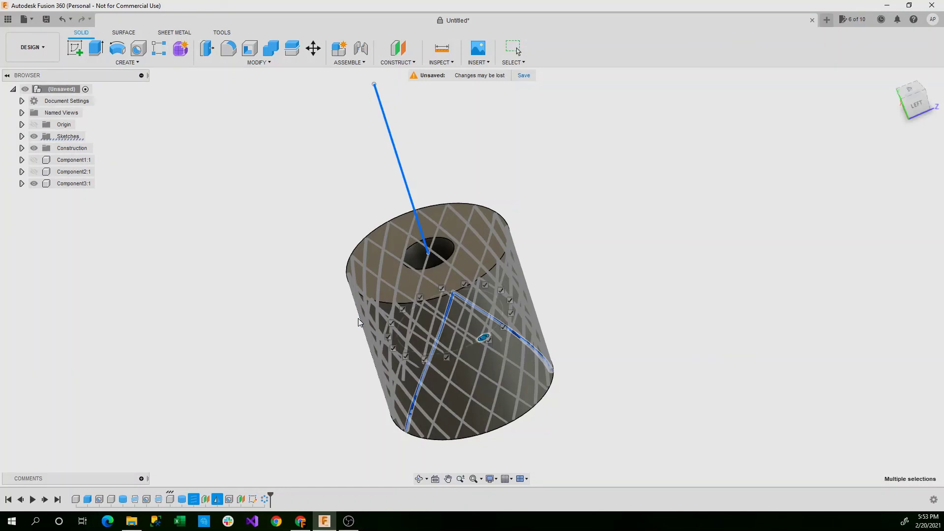
shift+middle_drag(359, 318, 290, 281)
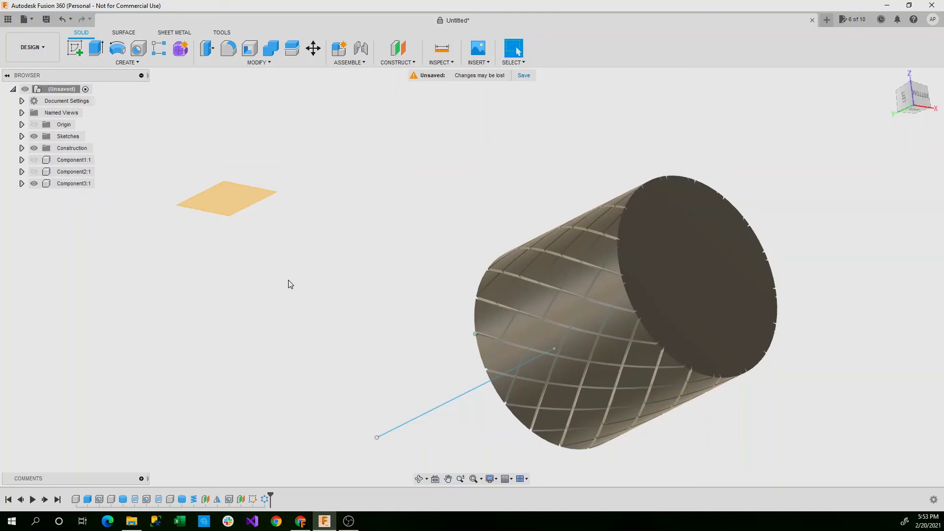
shift+middle_drag(288, 281, 641, 384)
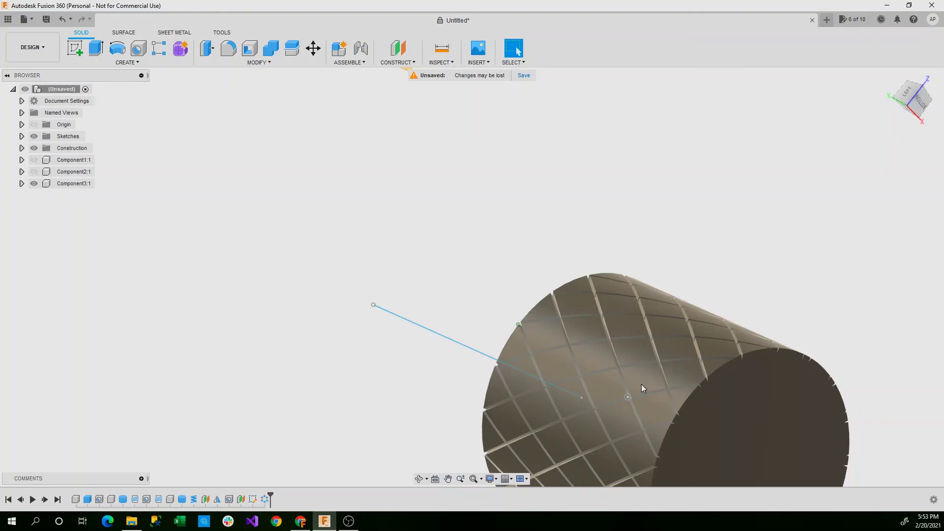
Delete the sketched axis line that runs upward from the centre of the small cylinder's hole.
shift+middle_drag(642, 385, 488, 334)
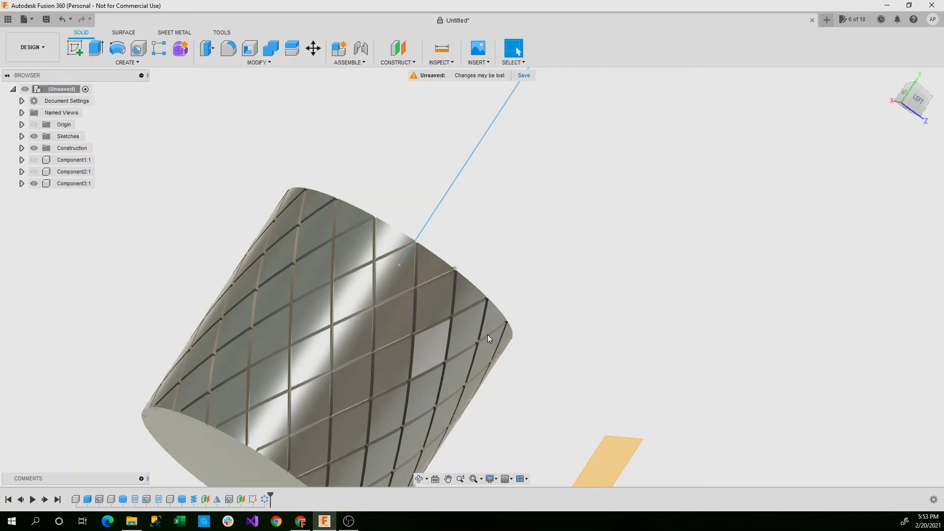
shift+middle_drag(488, 335, 369, 112)
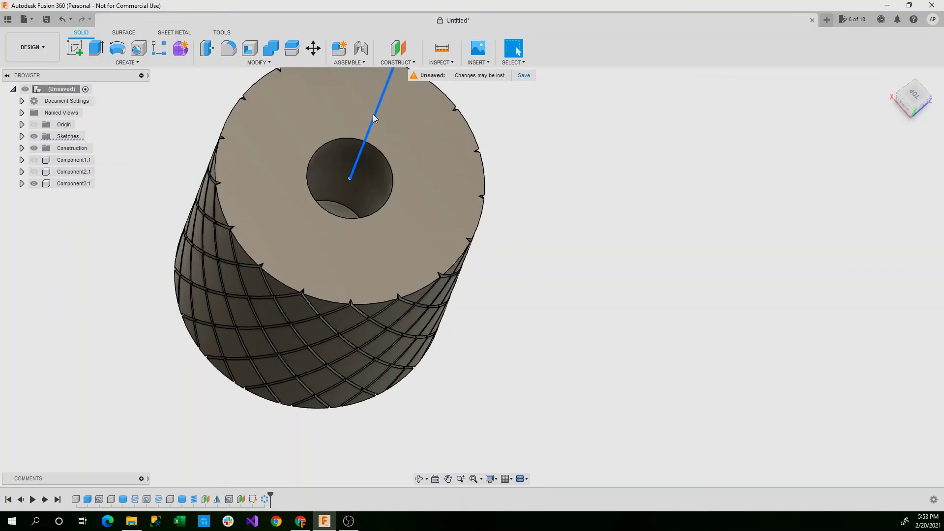
double_click(373, 116)
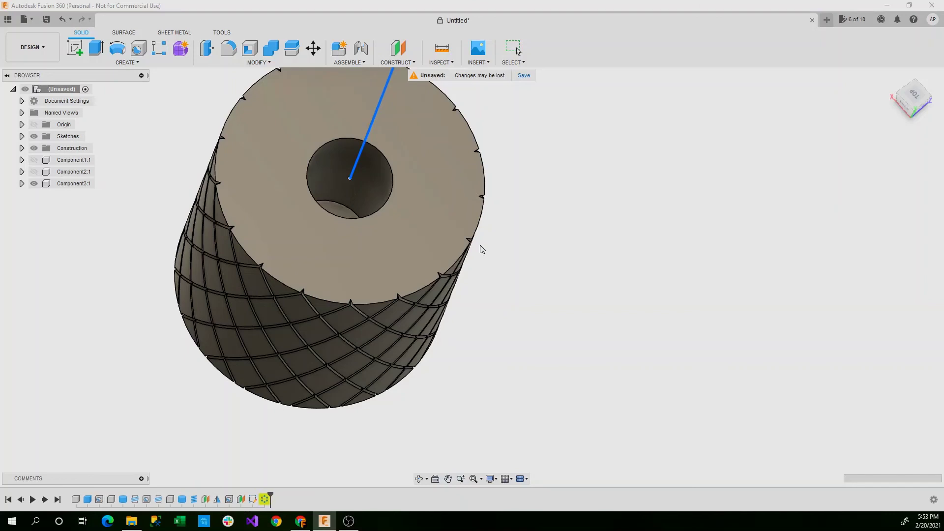
Extrude the floor face of the small cylinder's hole 15 mm with the Join operation to fill the hole.
shift+middle_drag(444, 254, 387, 340)
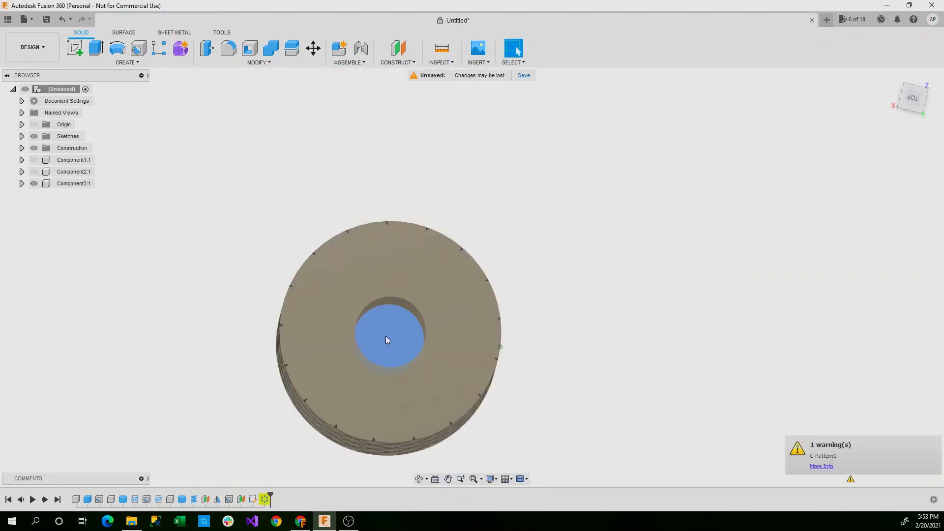
click(385, 335)
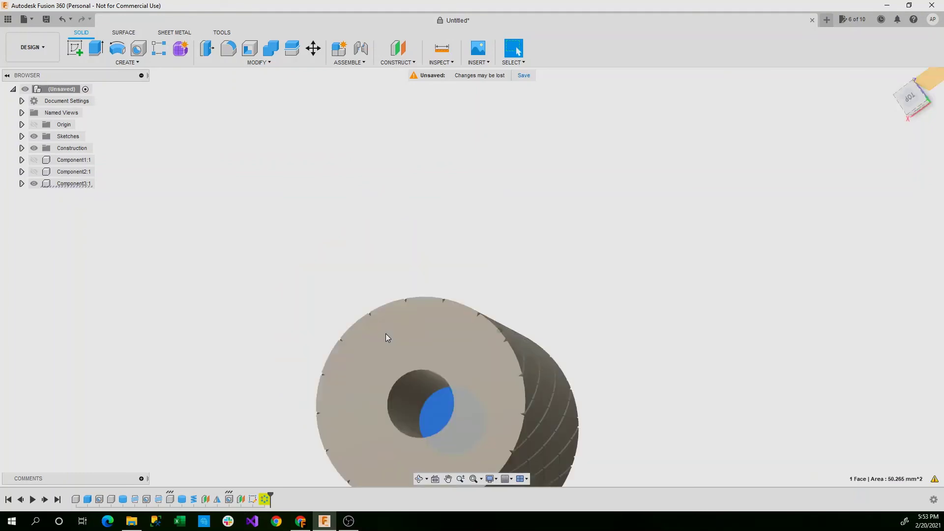
key(e)
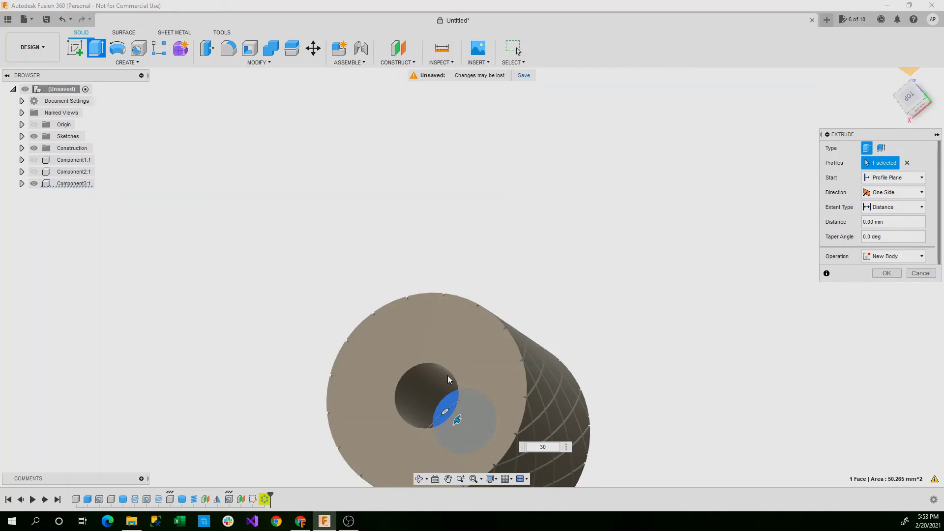
drag(457, 420, 420, 399)
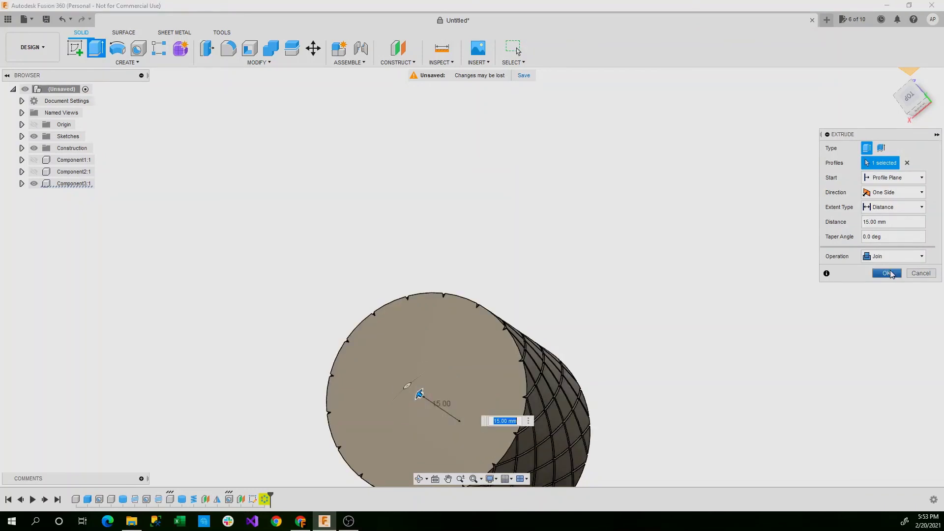
click(887, 273)
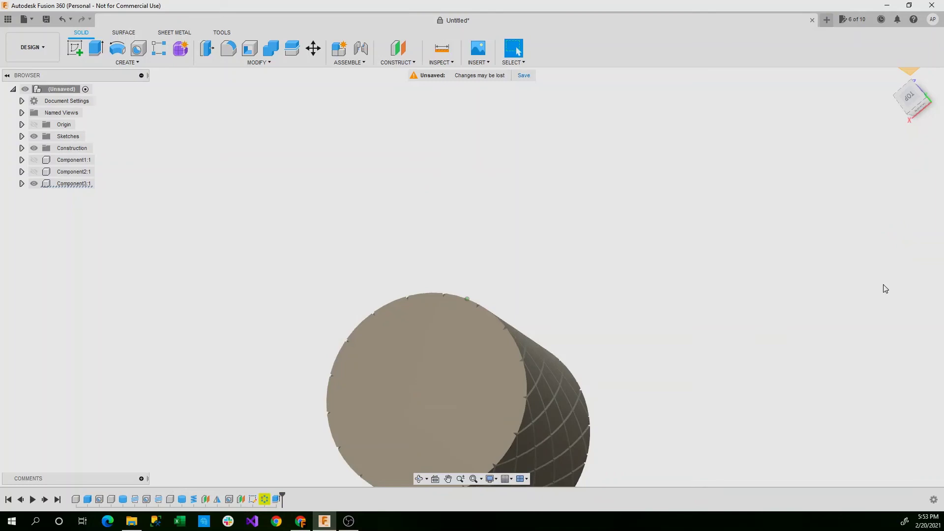
Show the cube and threaded cylinder components again and examine them alongside the knurled cylinder.
shift+middle_drag(885, 288, 655, 307)
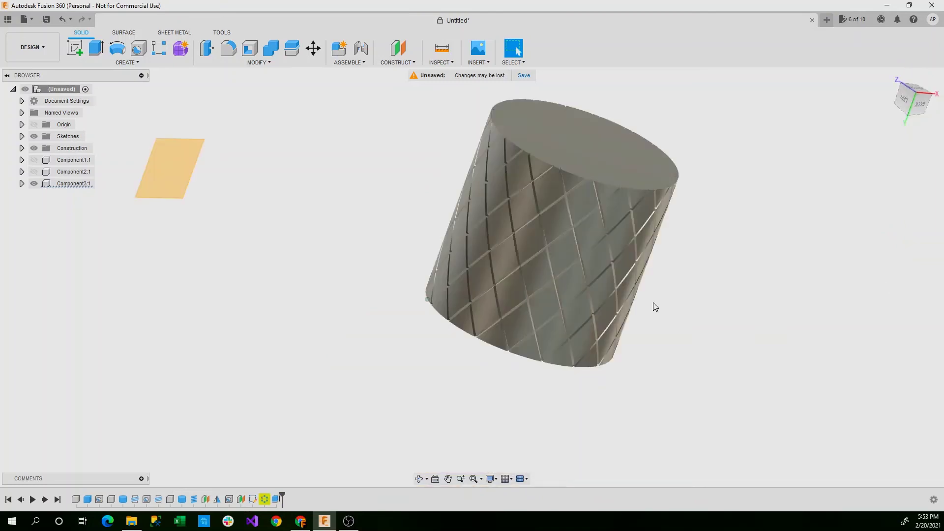
shift+middle_drag(655, 307, 867, 144)
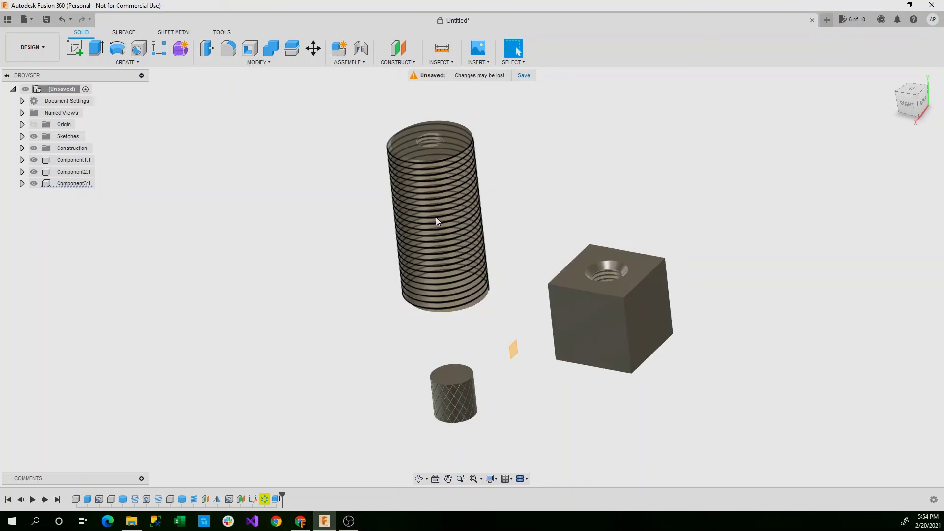
shift+middle_drag(436, 216, 534, 140)
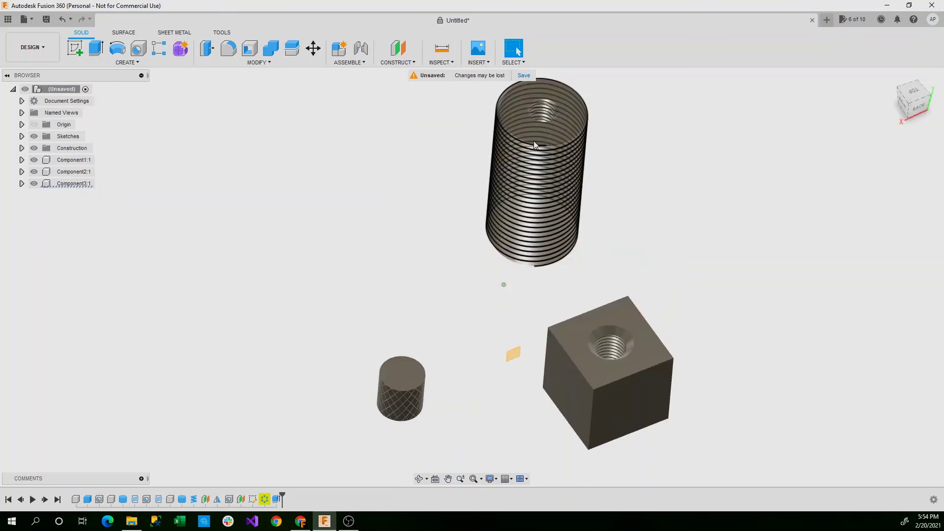
middle_drag(533, 141, 490, 224)
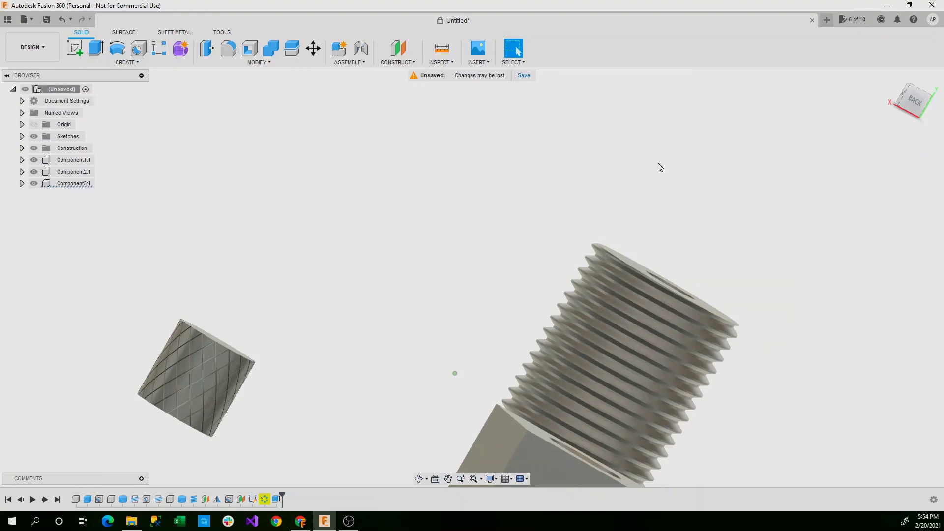
shift+middle_drag(660, 167, 624, 198)
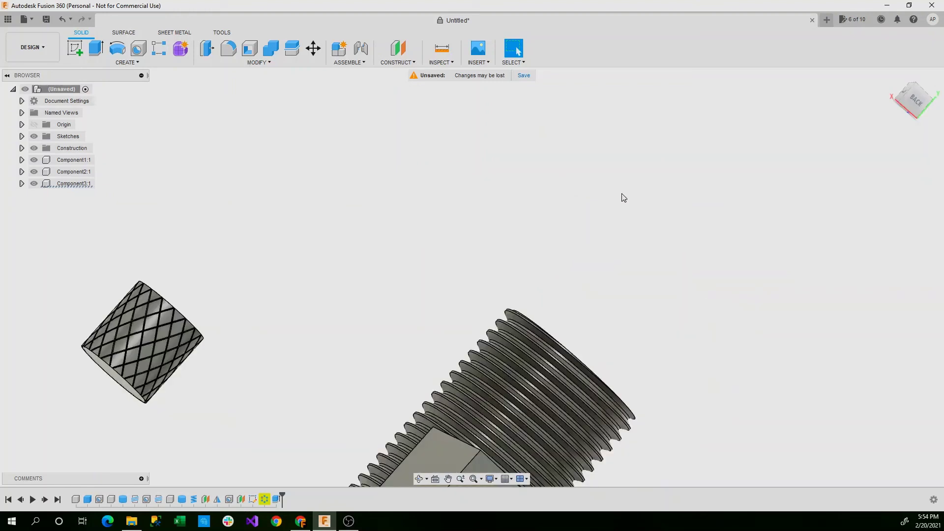